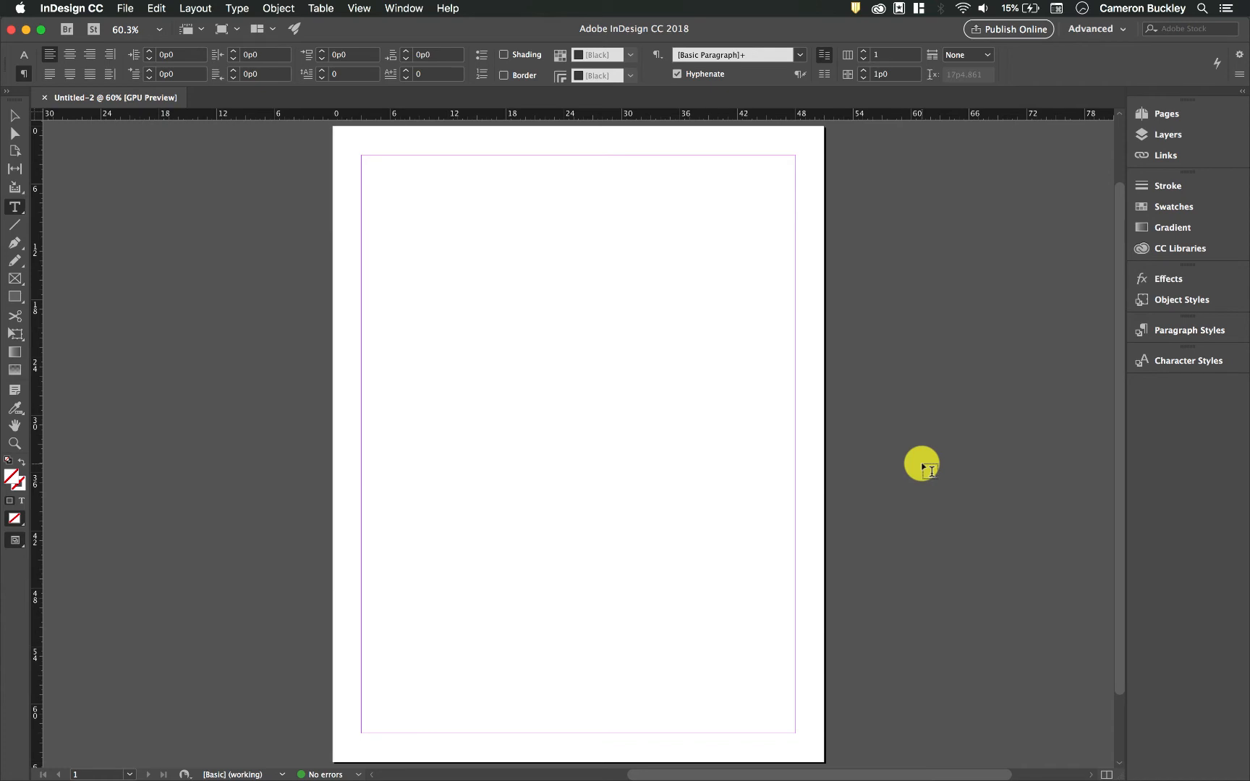
Display the Buttons and Forms panel in the panel dock and collapse it to its label
click(416, 10)
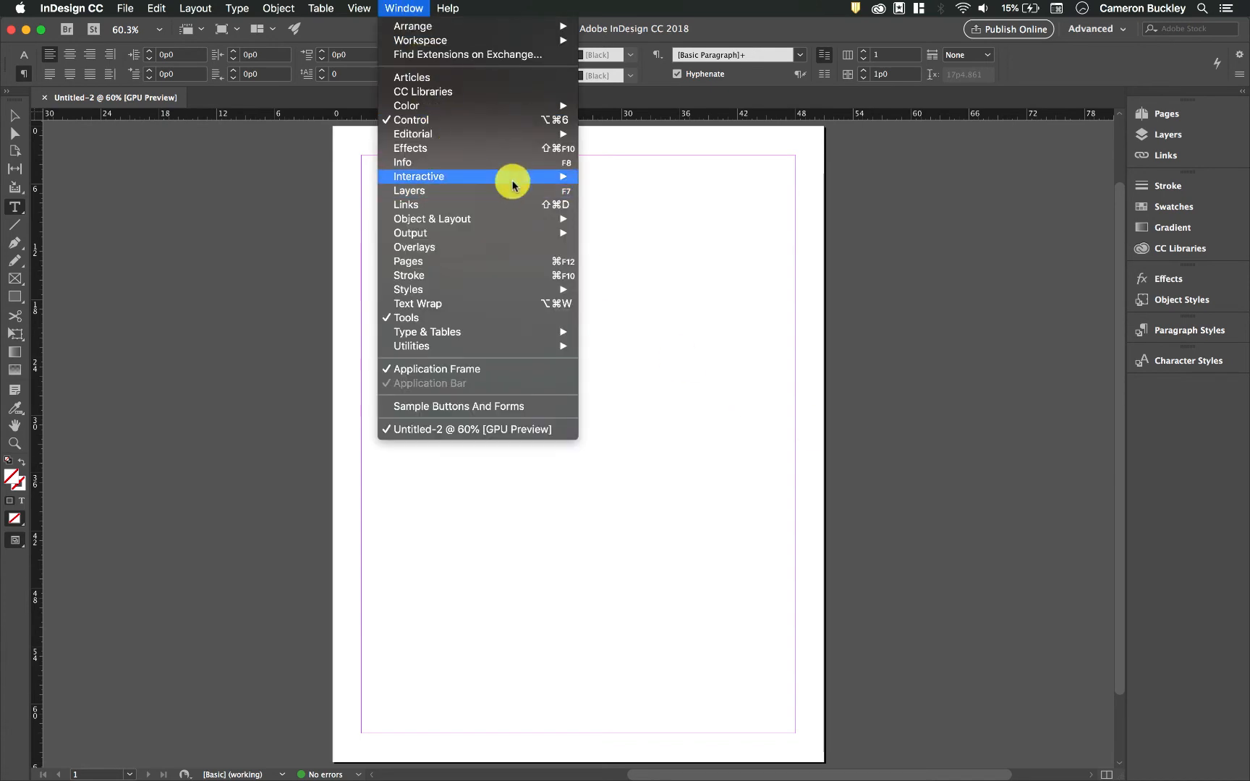
mouse_move(515, 176)
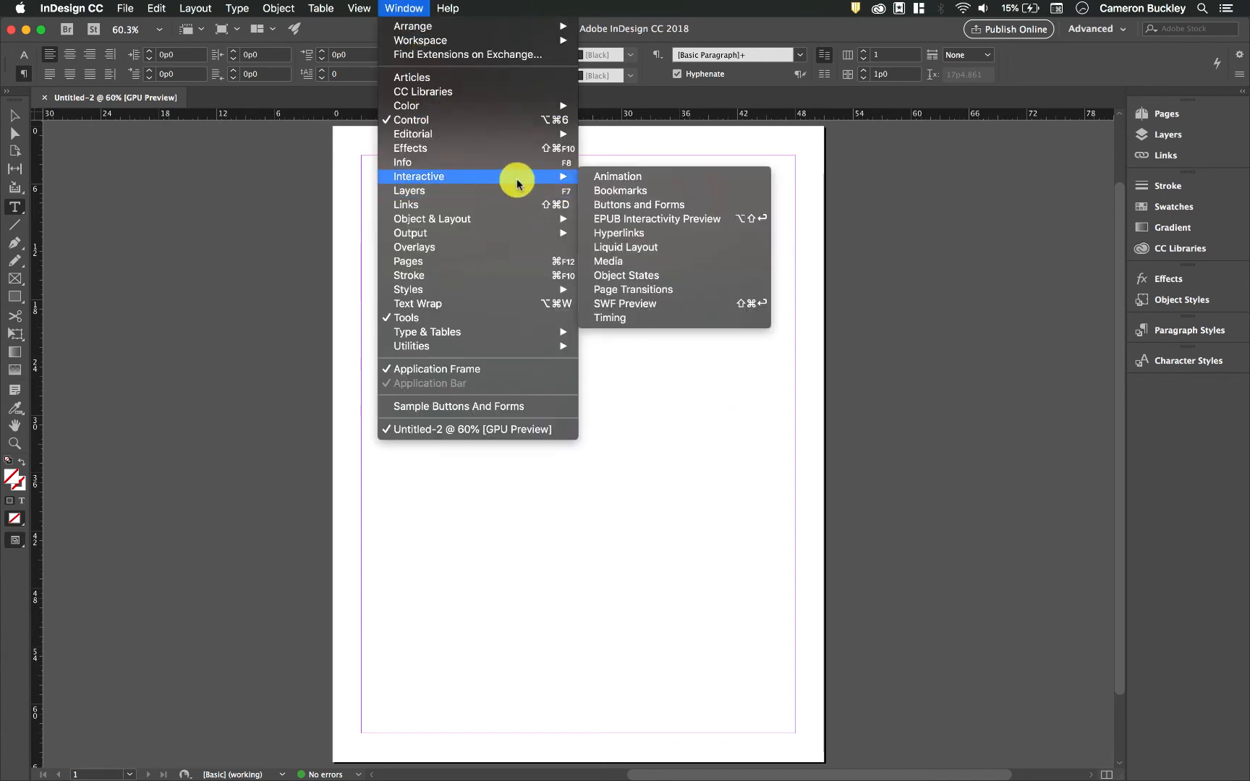
click(675, 206)
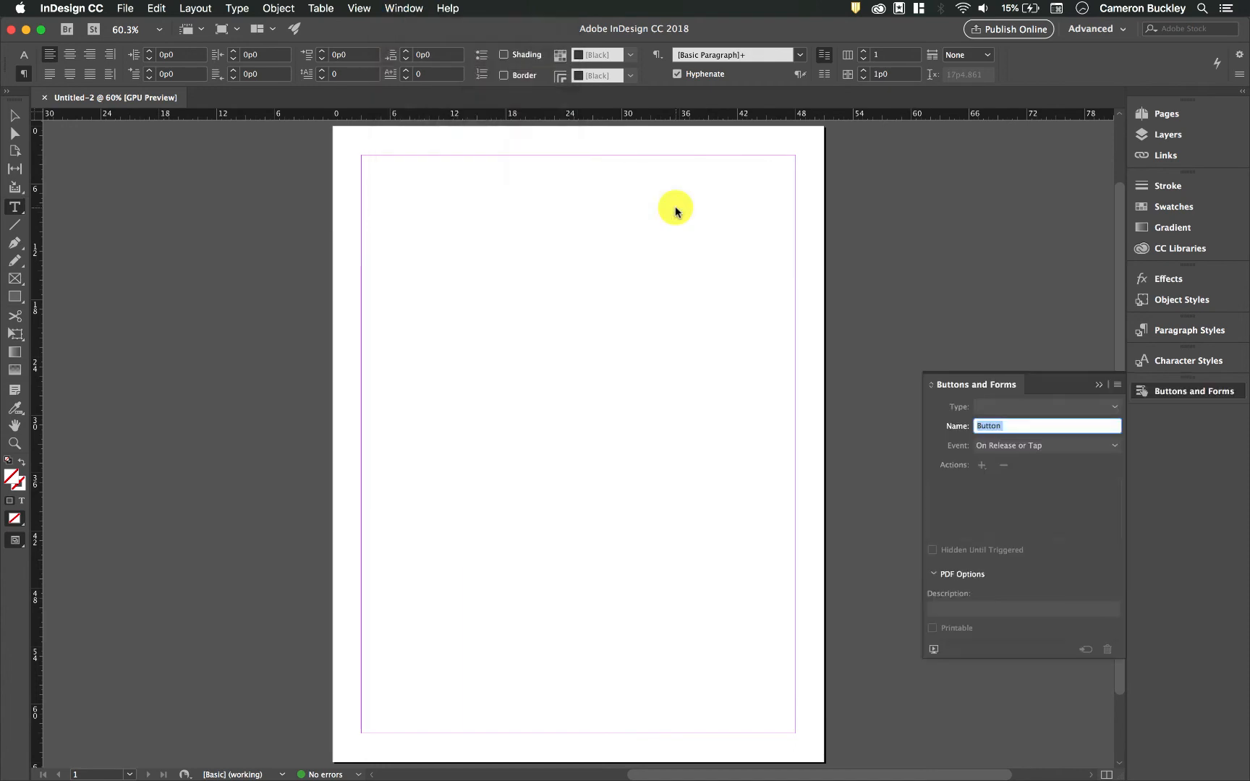
drag(976, 388, 1180, 393)
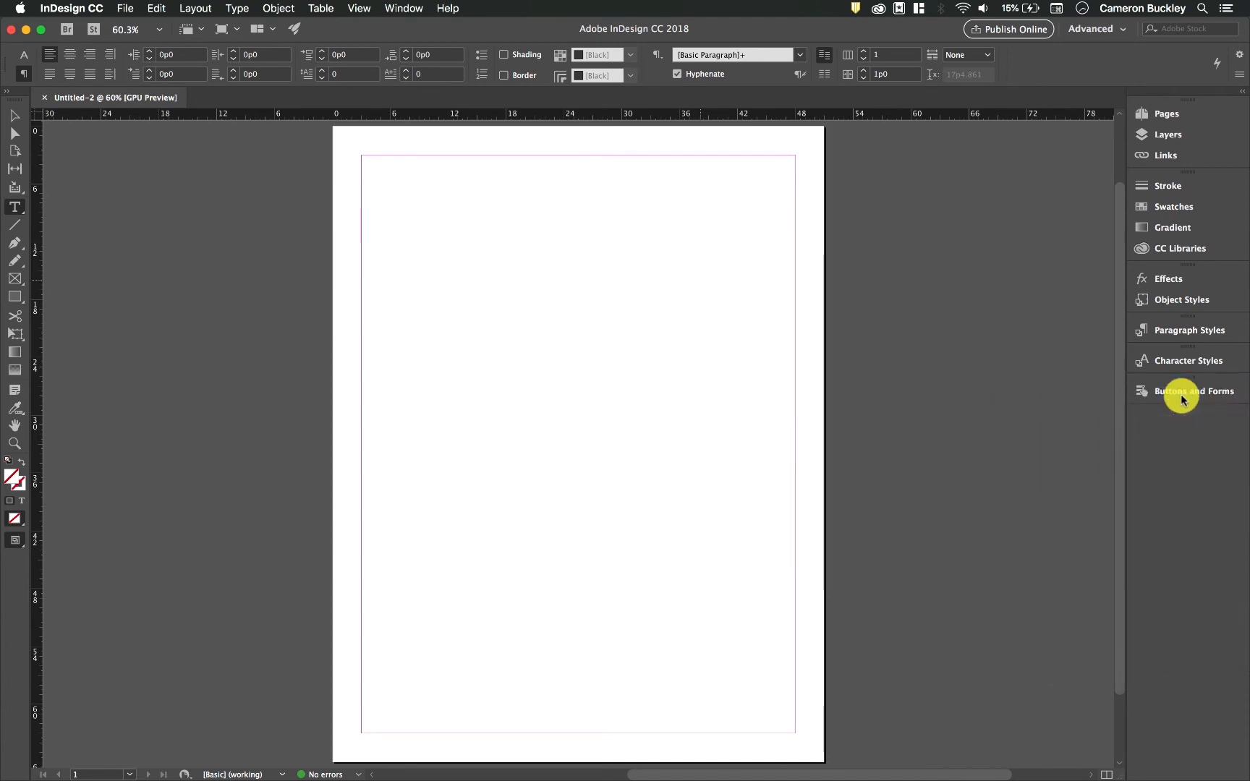
Add the Bookmarks panel to the dock beneath Buttons and Forms and leave it collapsed
click(409, 9)
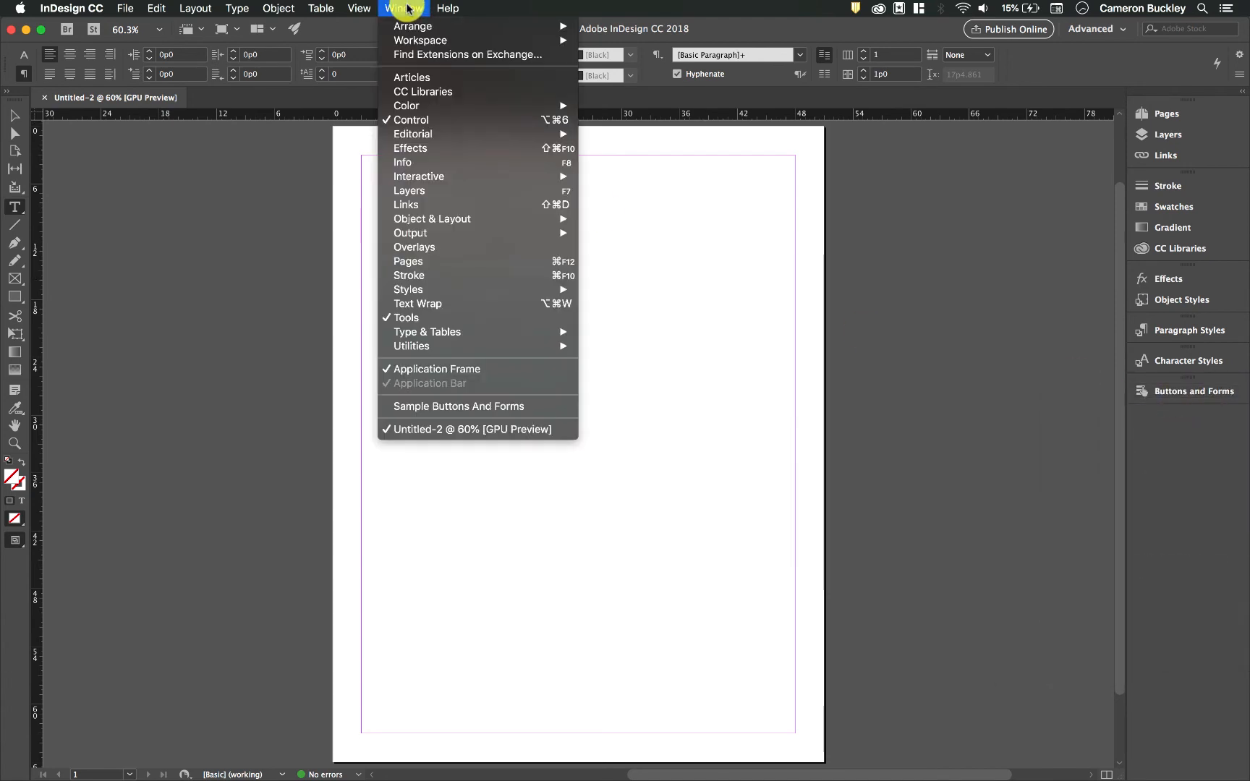
mouse_move(512, 180)
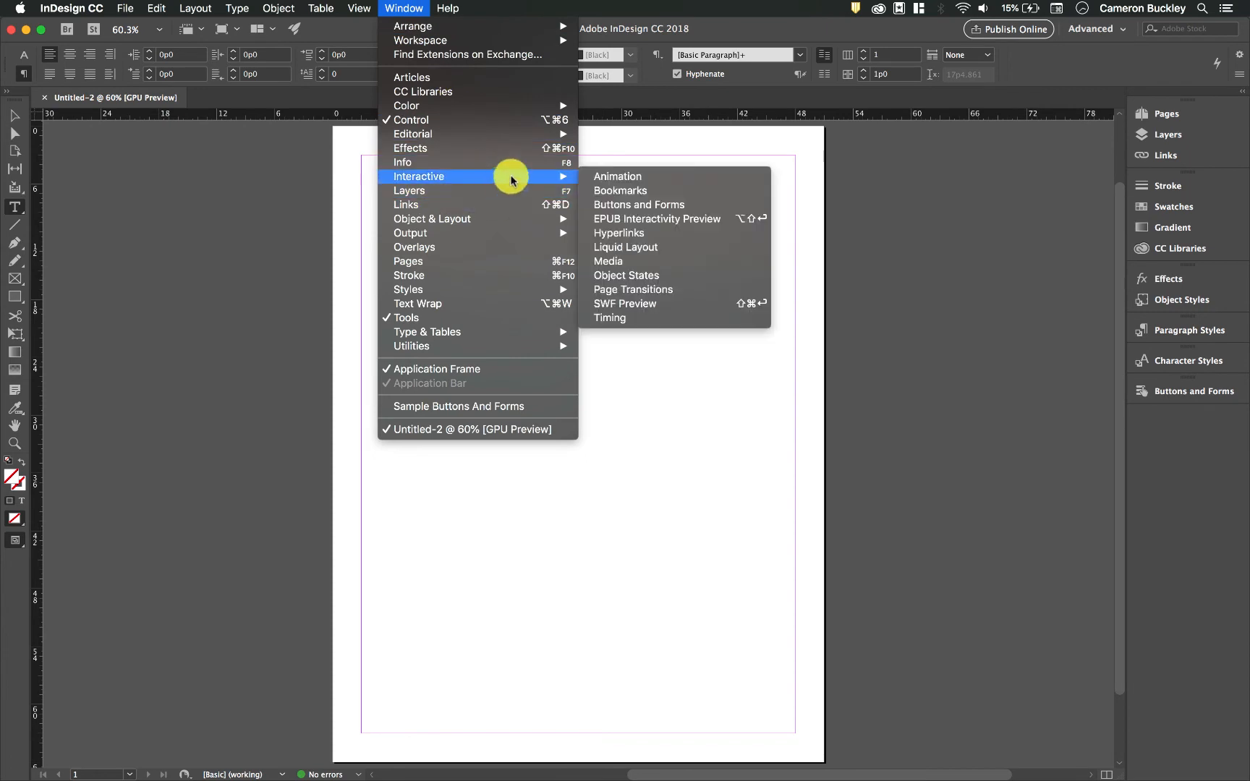
click(637, 191)
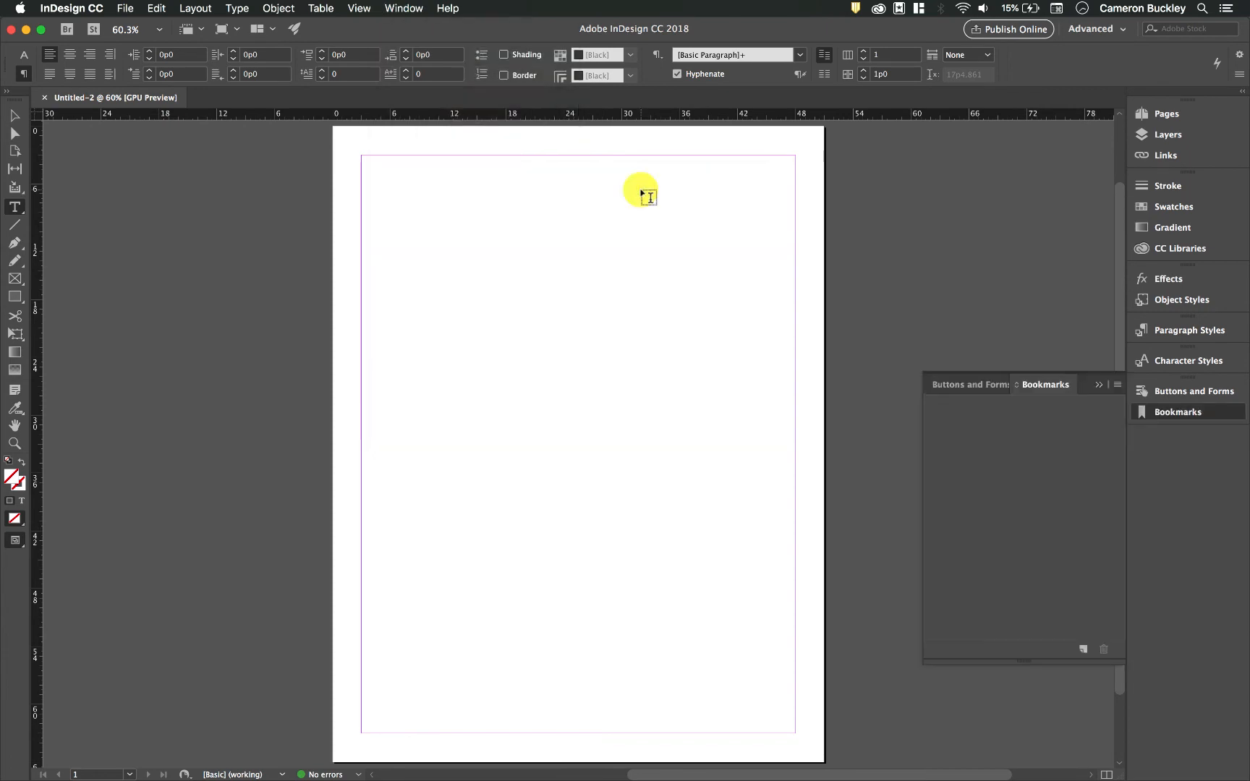
click(1098, 387)
click(1177, 421)
click(1179, 421)
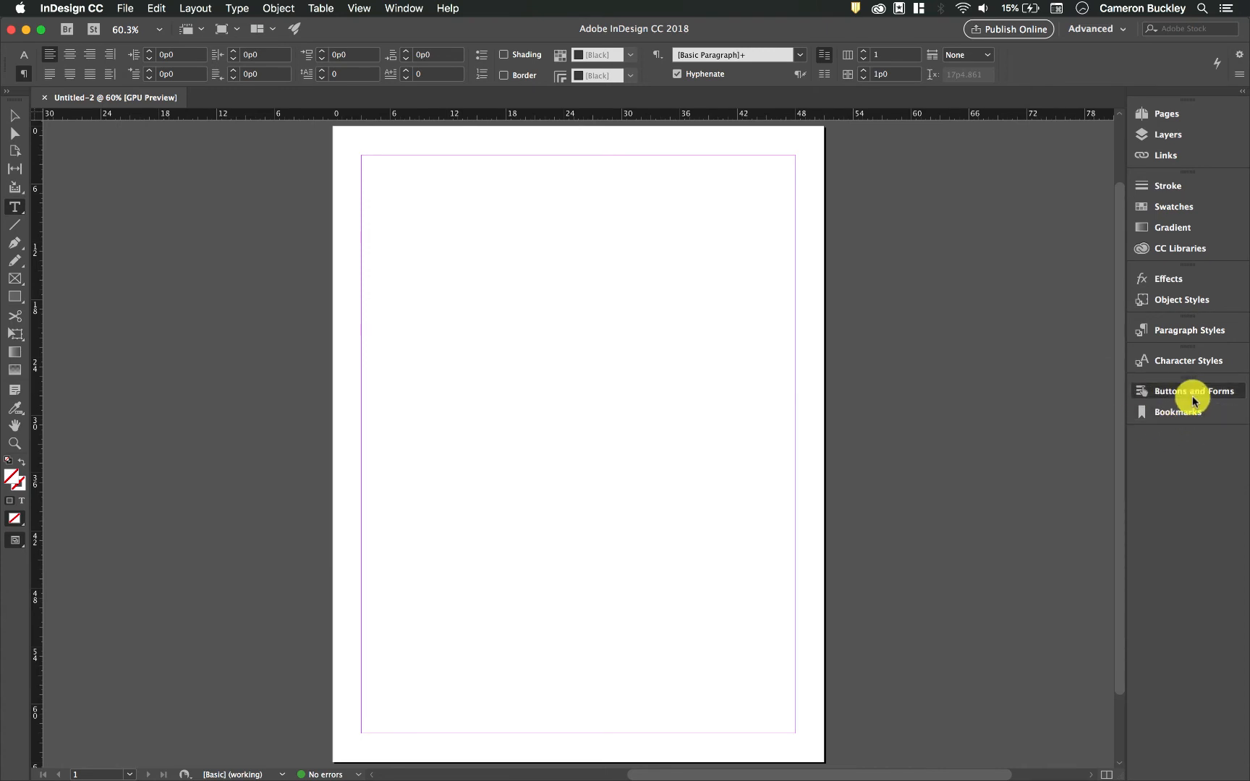
click(1190, 394)
click(1177, 411)
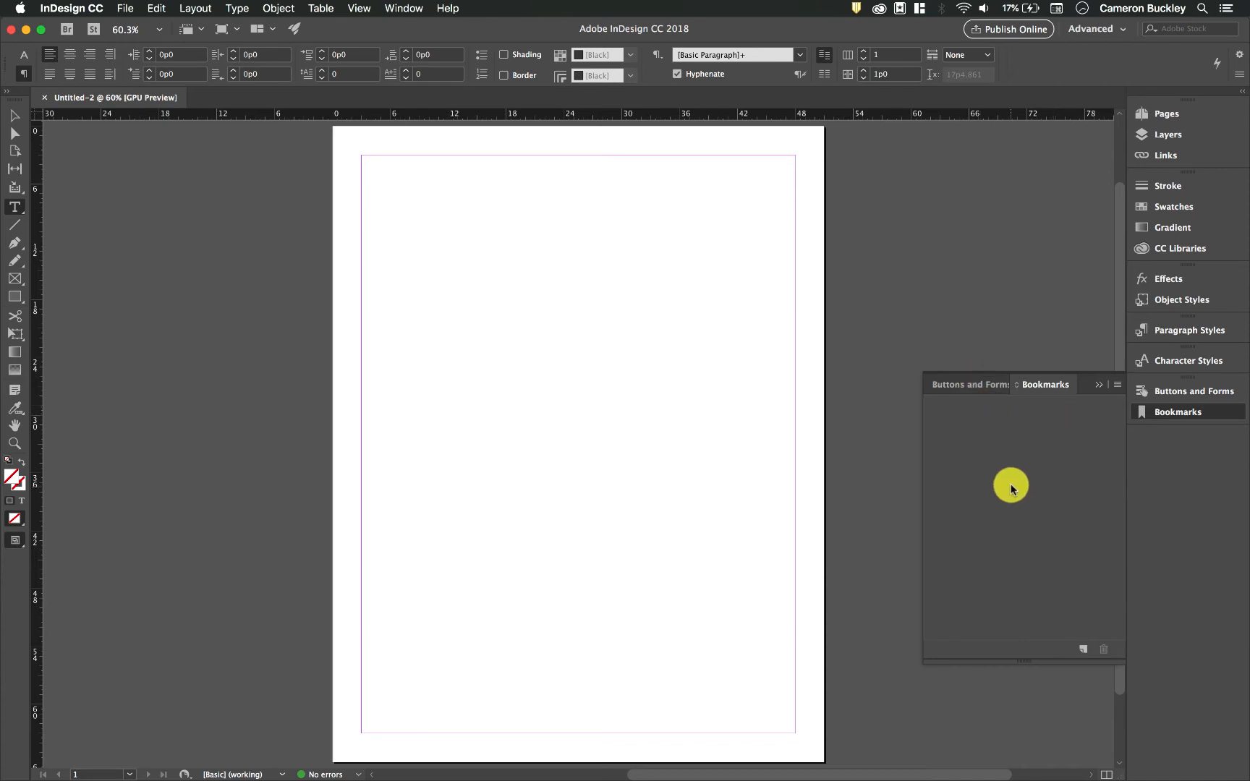
click(959, 384)
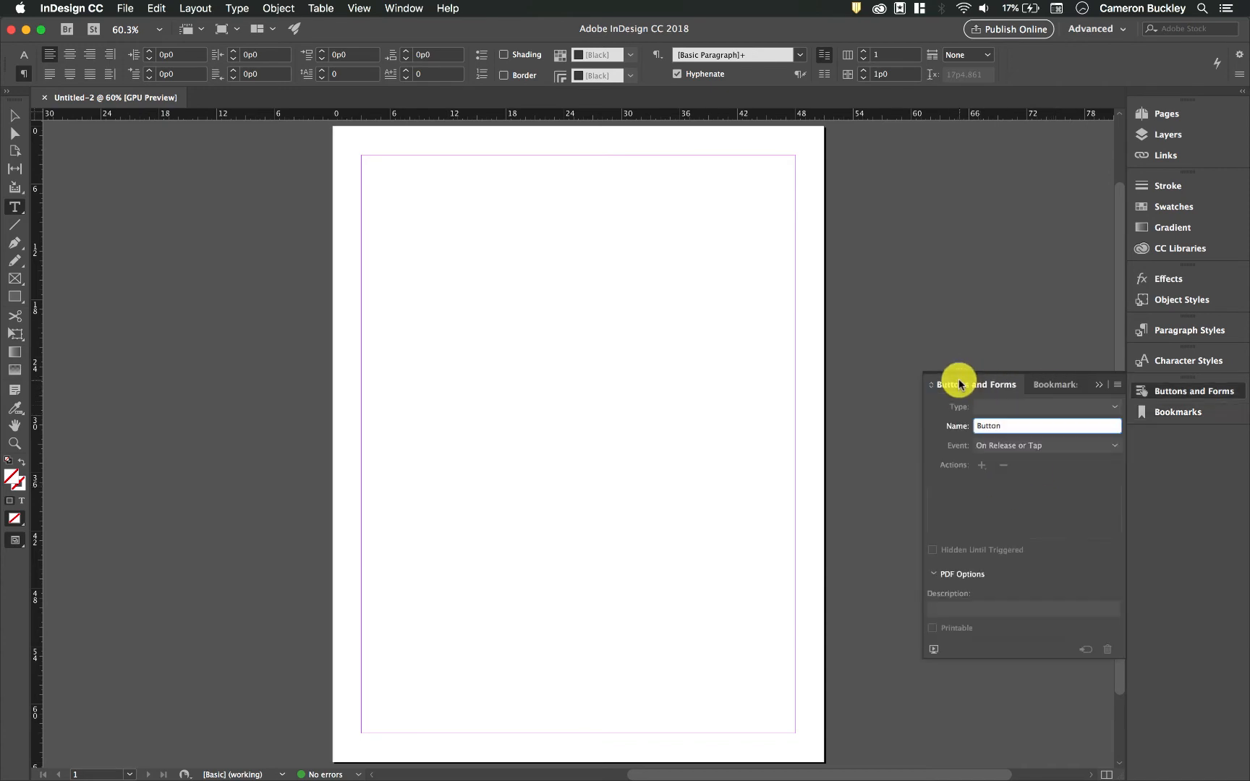
click(1210, 388)
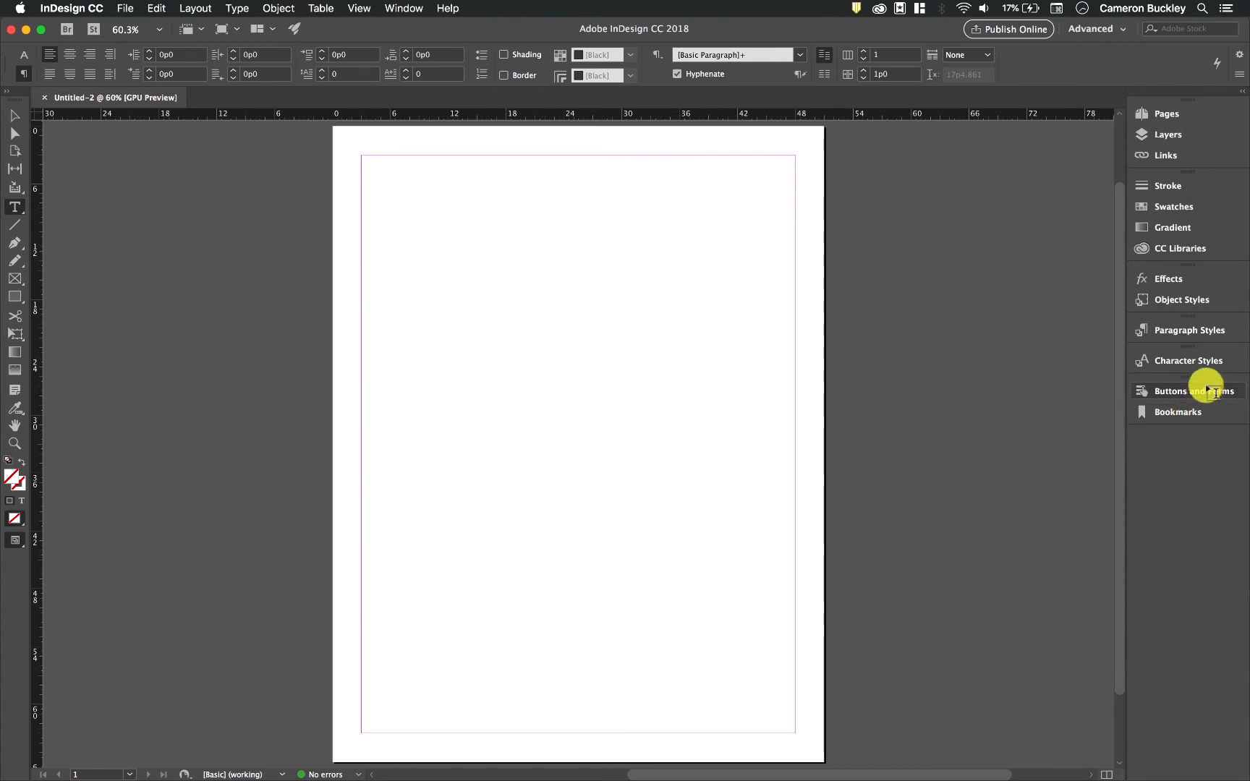
Draw a rectangle about 28p0 by 18p8 in the page's upper part and fill it with the neuromancerwilliamgibsoncover theme's lighter blue-purple
click(13, 296)
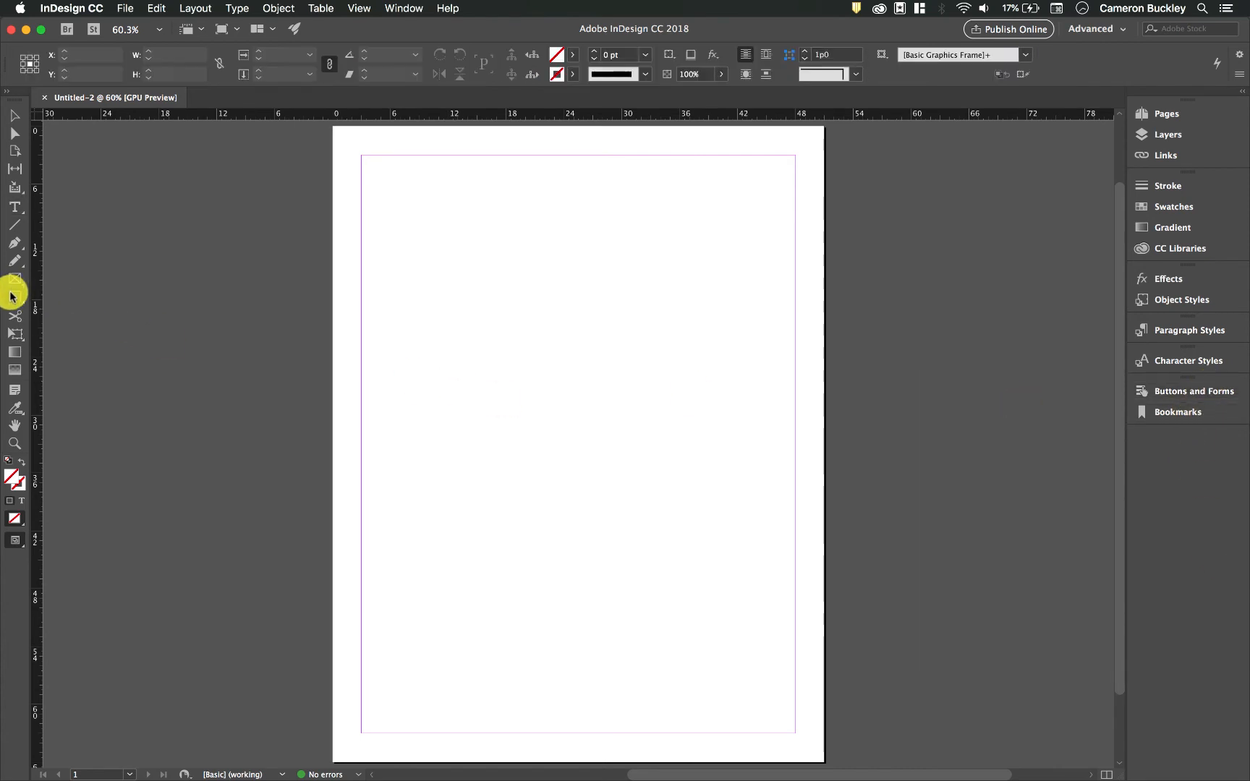
drag(384, 188, 655, 367)
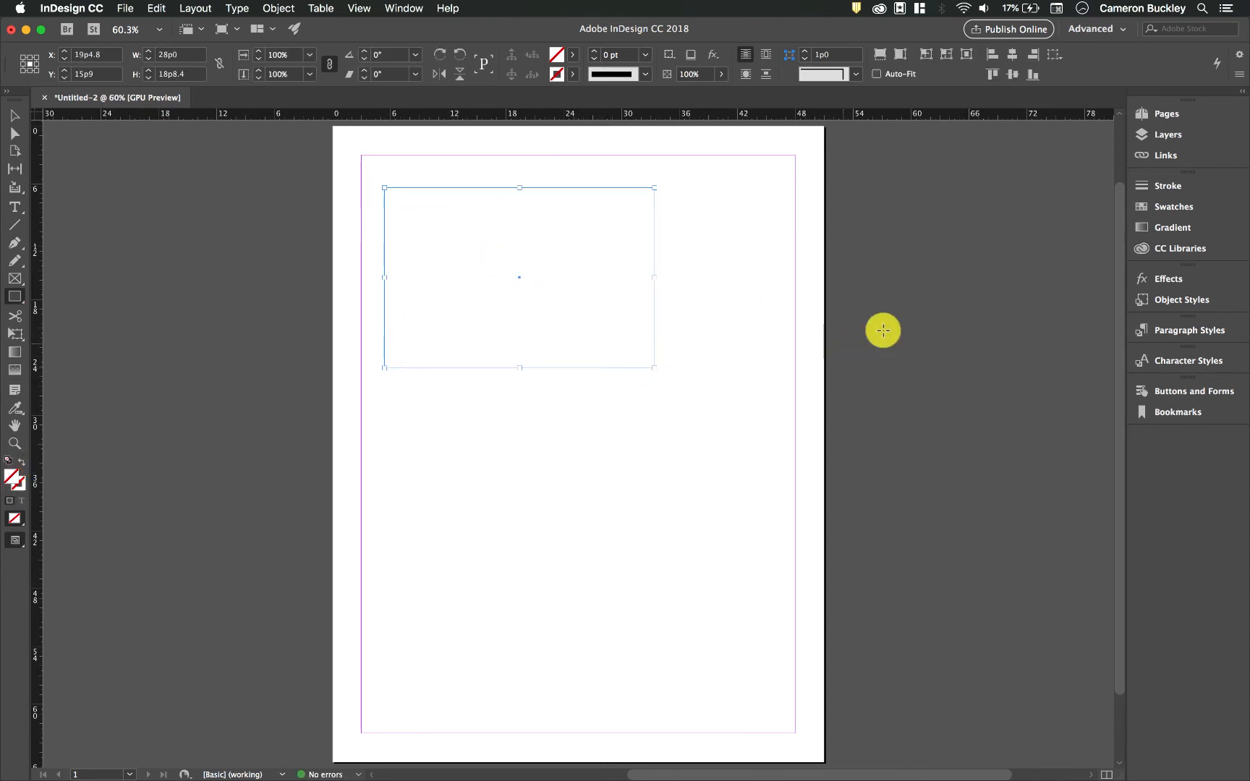
click(1180, 250)
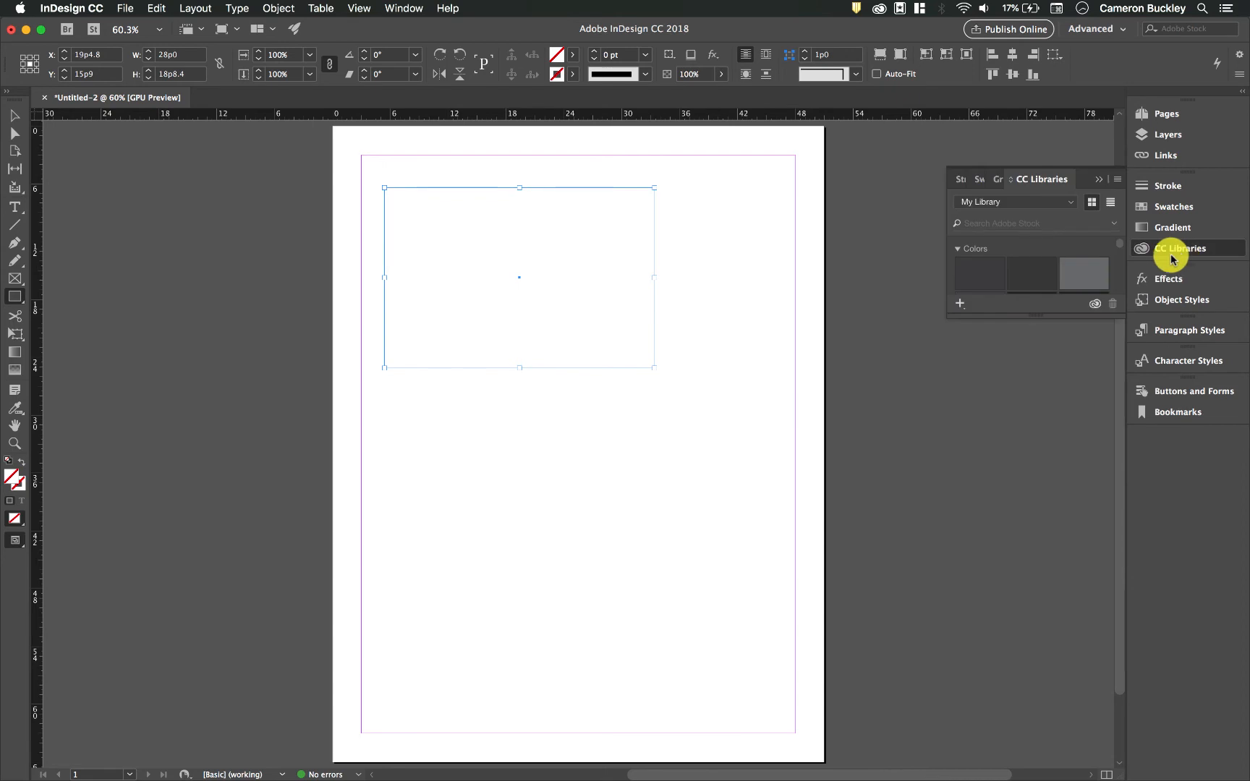
click(1036, 269)
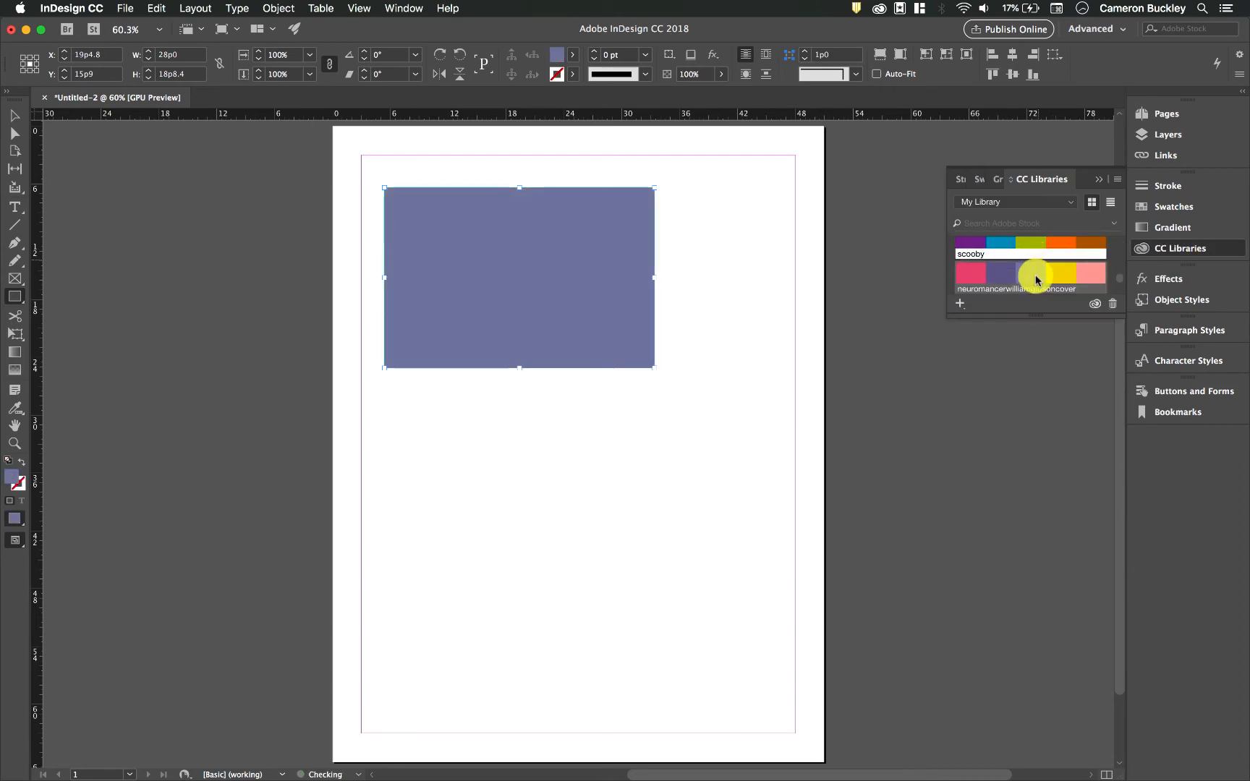
Move the filled rectangle down to about X 23p1, Y 28p9, deselect it, and collapse the colour library
click(13, 116)
click(661, 482)
drag(577, 310, 612, 434)
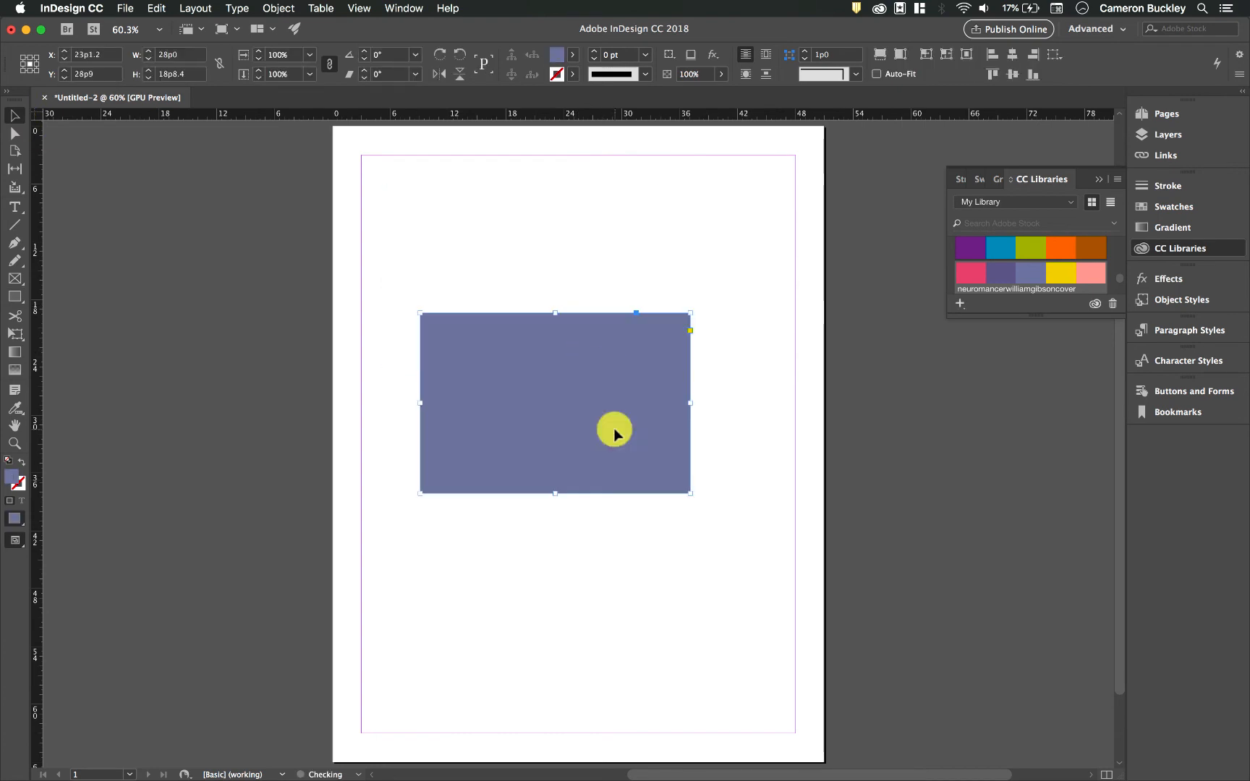
click(829, 449)
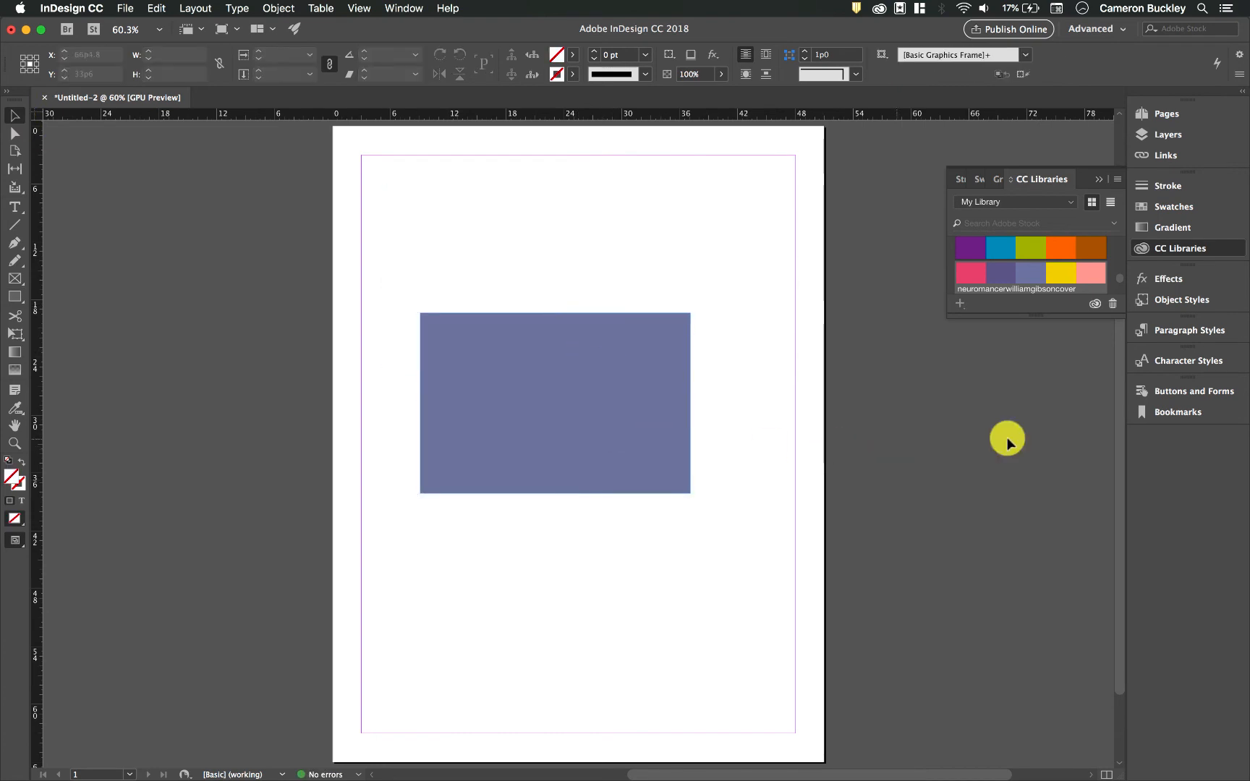
click(1180, 248)
Convert the blue-purple rectangle to an interactive button with the Buttons and Forms settings displayed
click(651, 356)
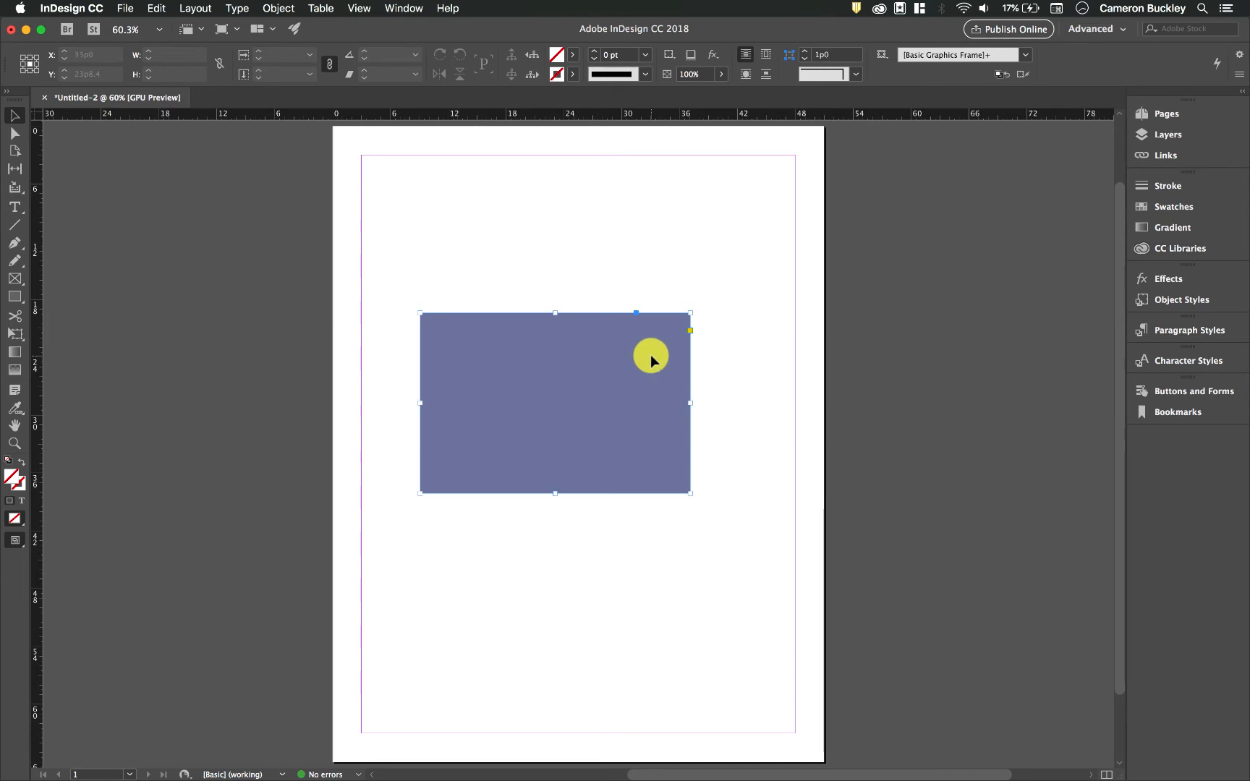
click(1170, 394)
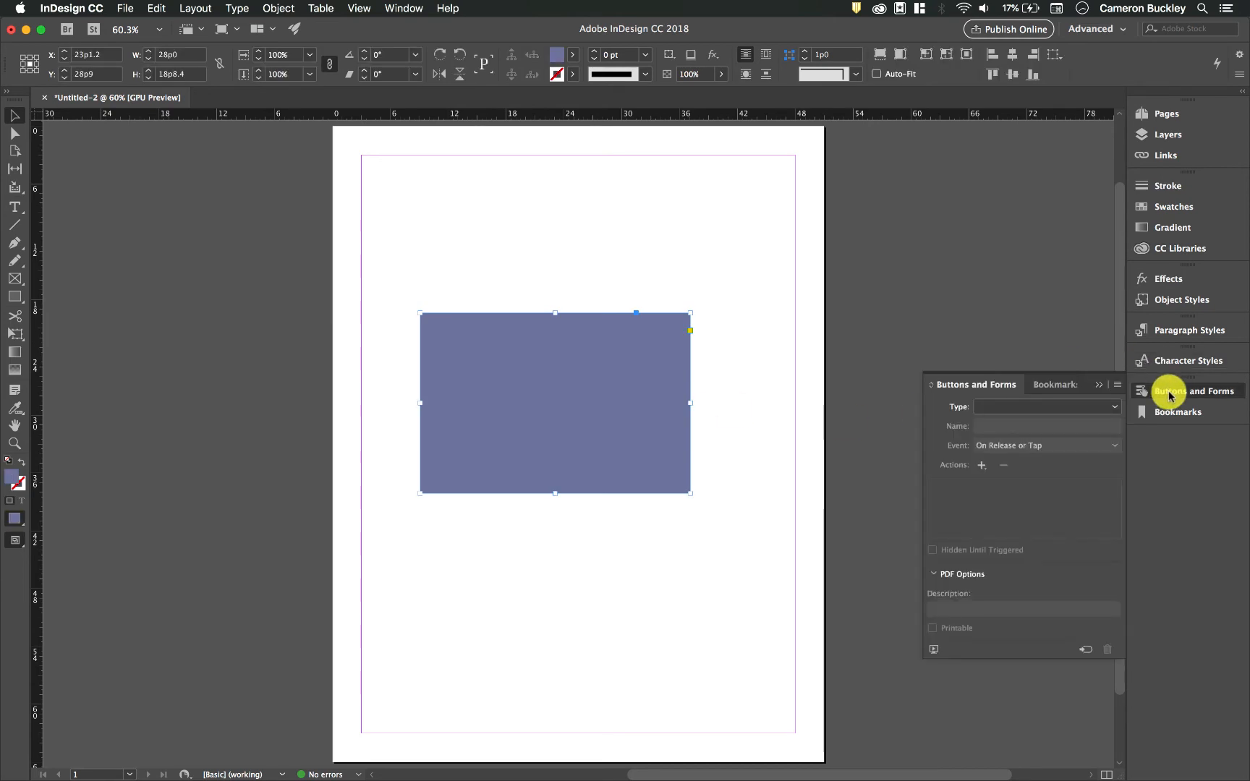
click(1169, 396)
click(1168, 396)
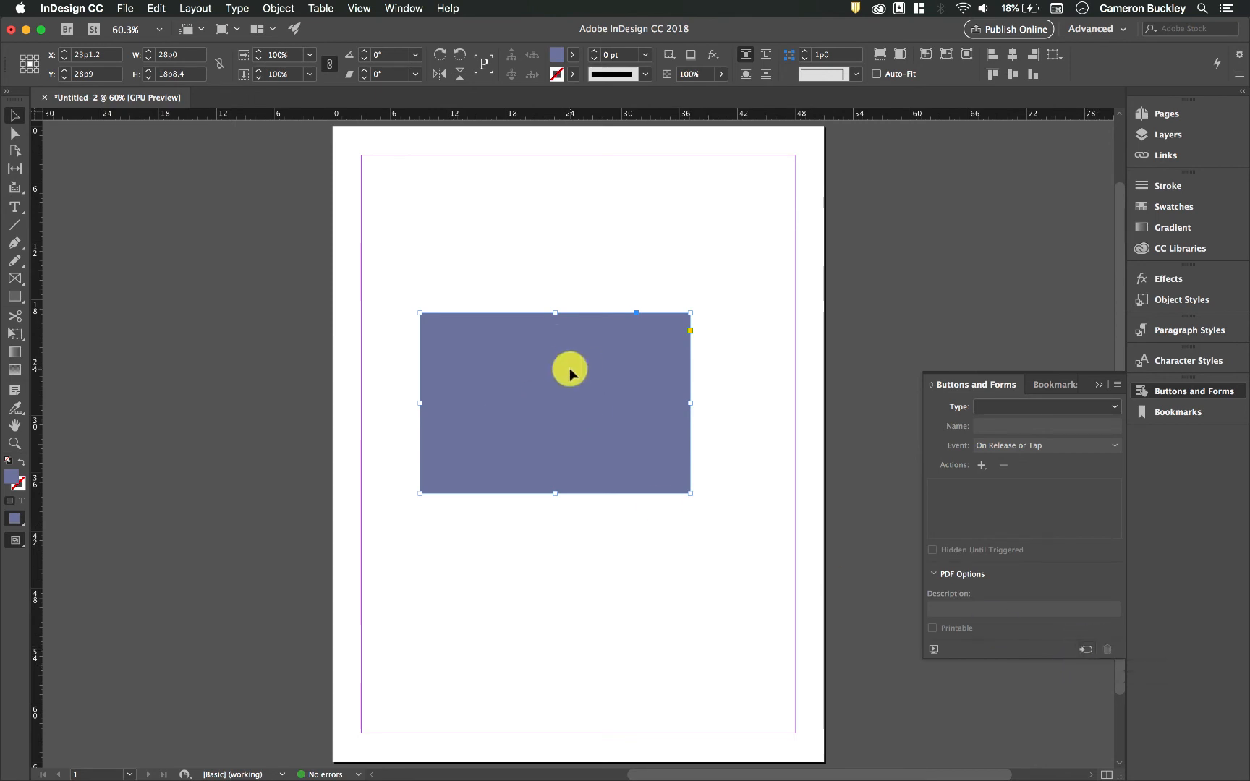
right_click(511, 353)
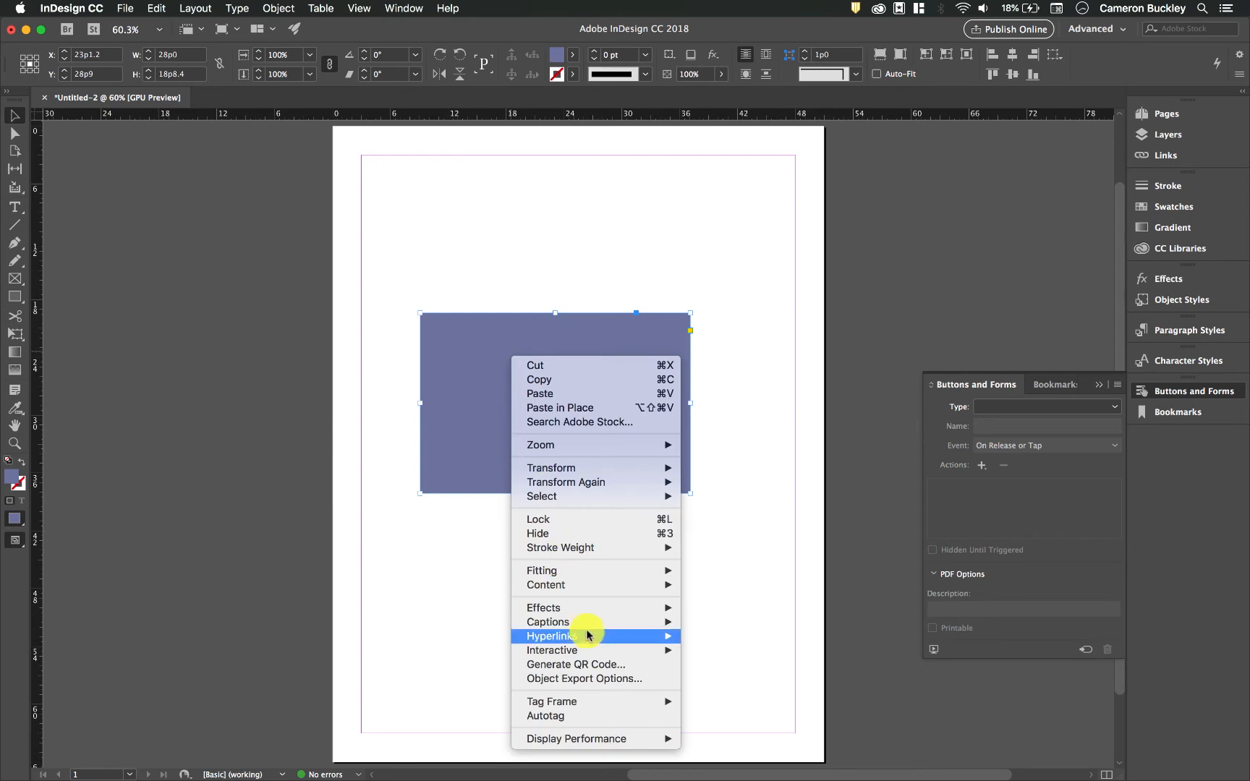
mouse_move(637, 650)
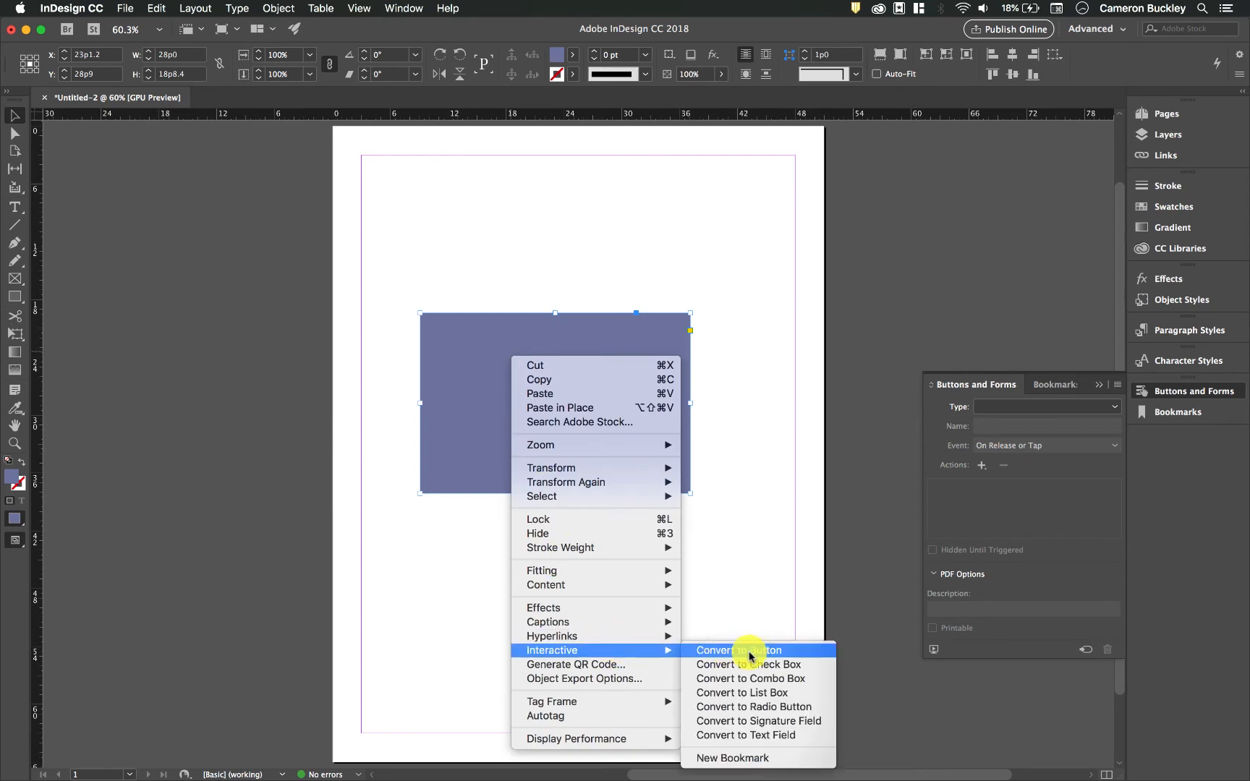
click(746, 652)
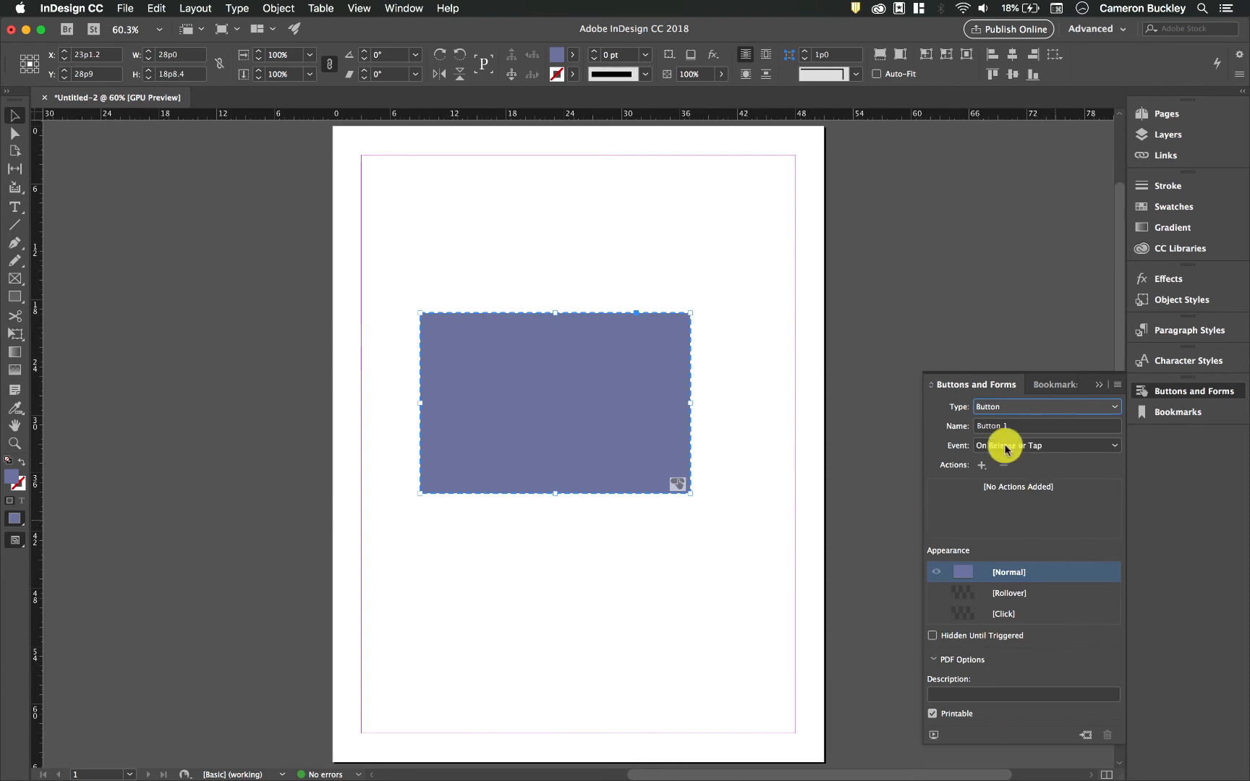
Name the button page1Button and set its trigger event to On Click
click(1026, 428)
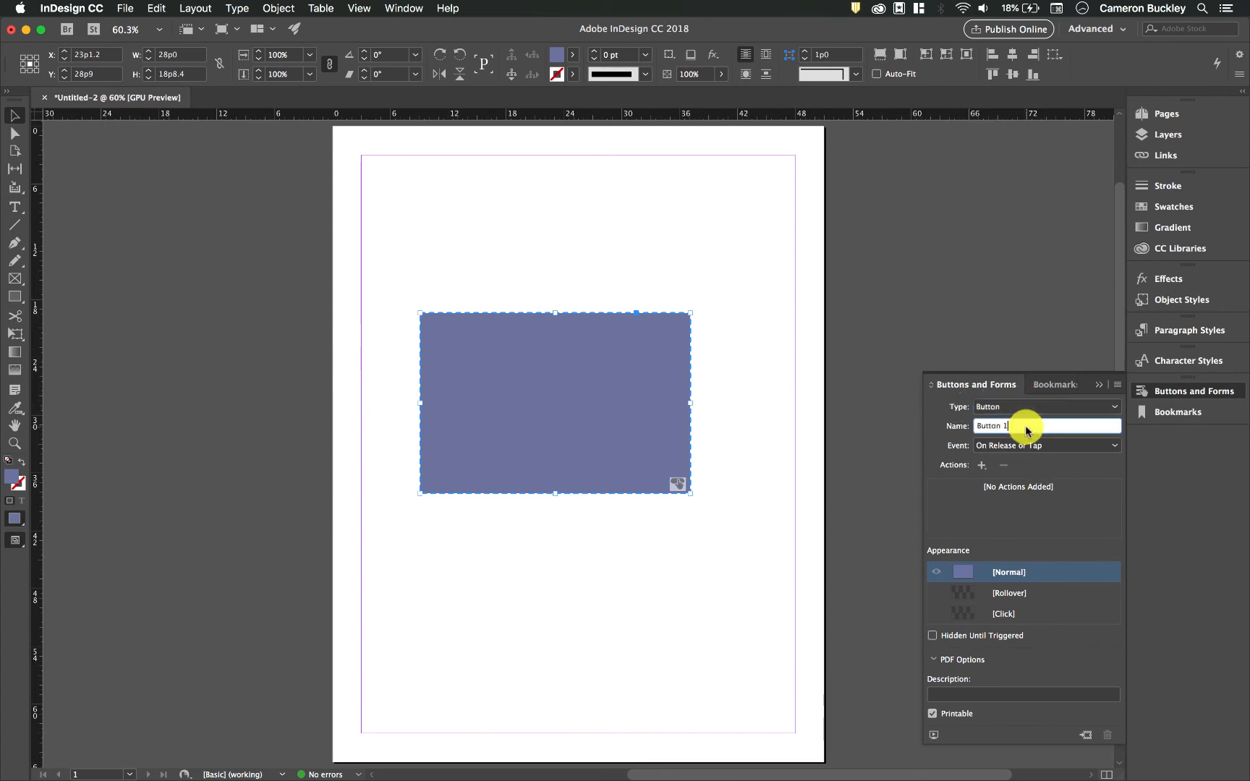
text(page1Button)
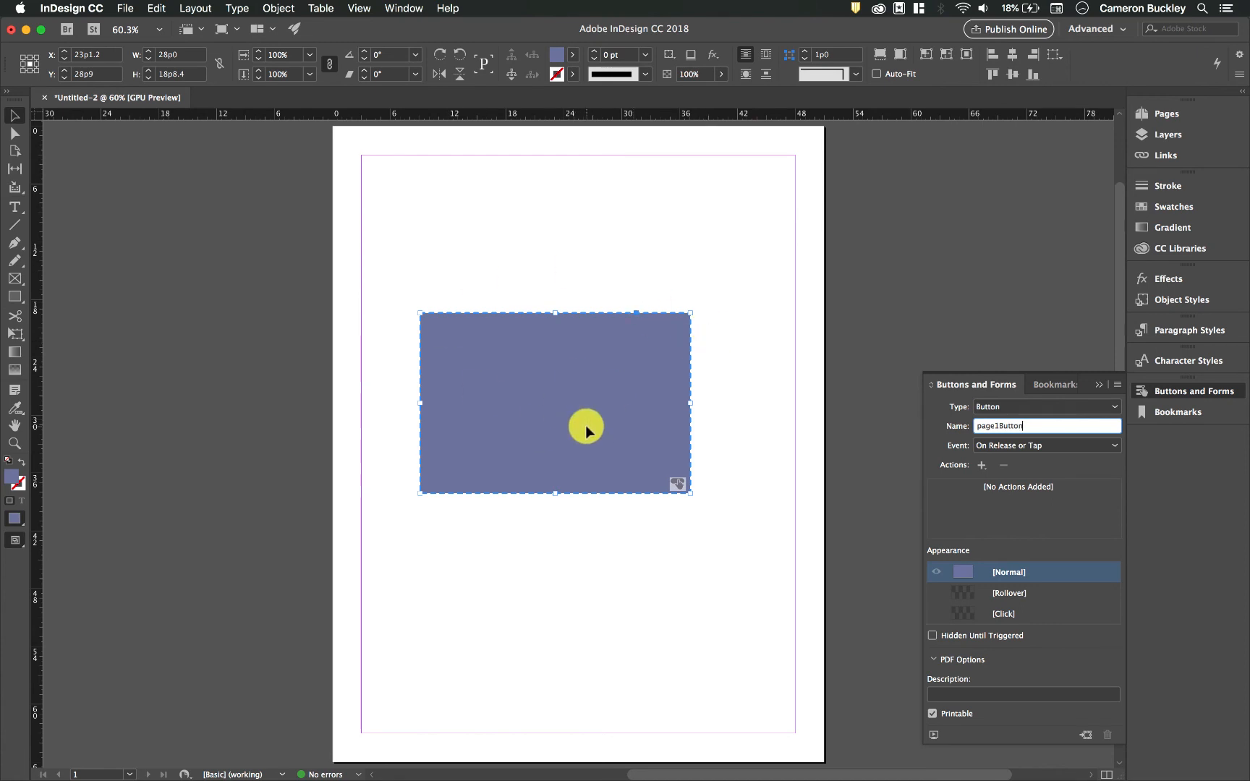
click(998, 445)
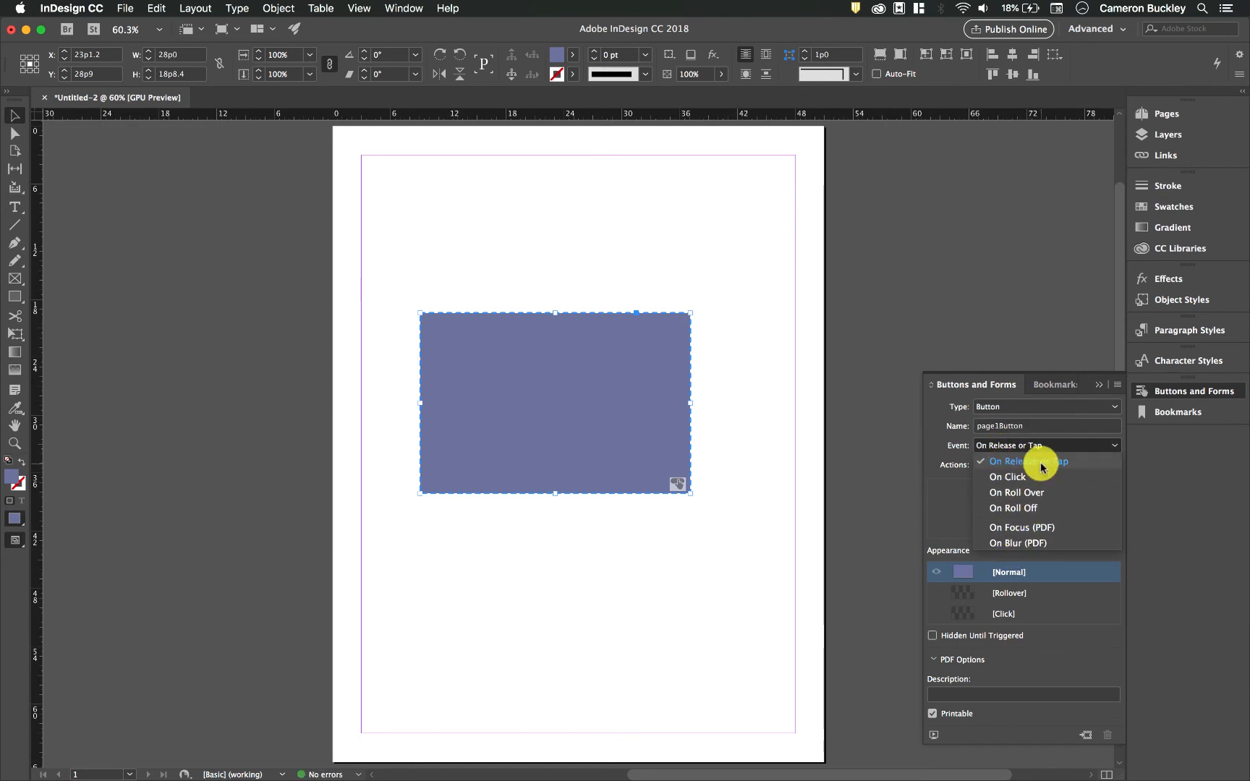
click(833, 429)
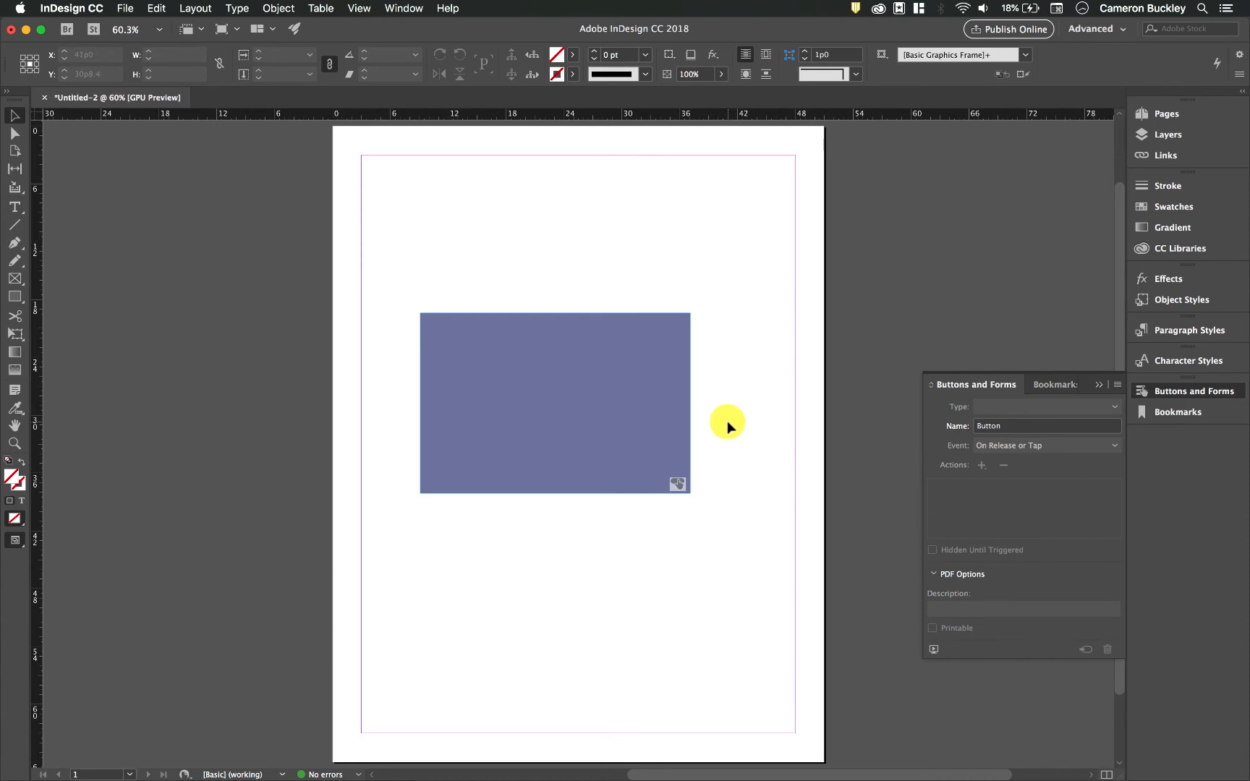
click(627, 388)
click(1007, 444)
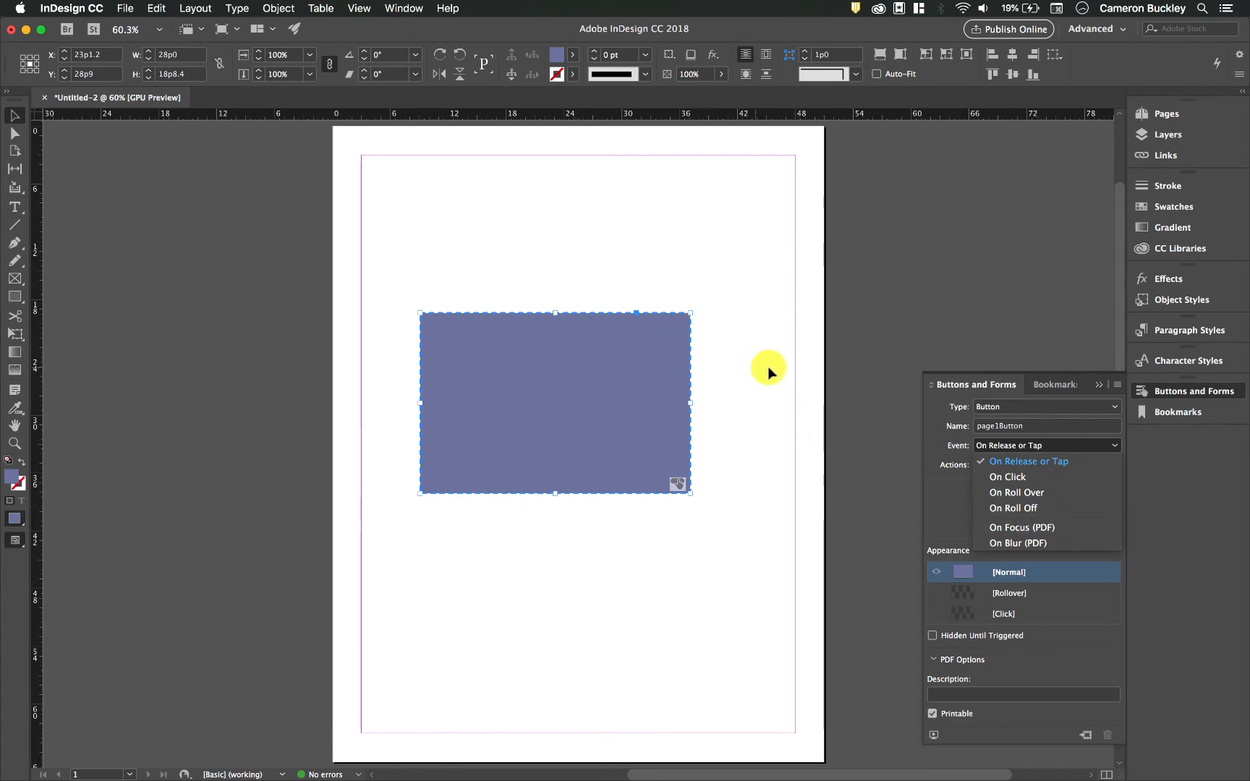
click(1005, 479)
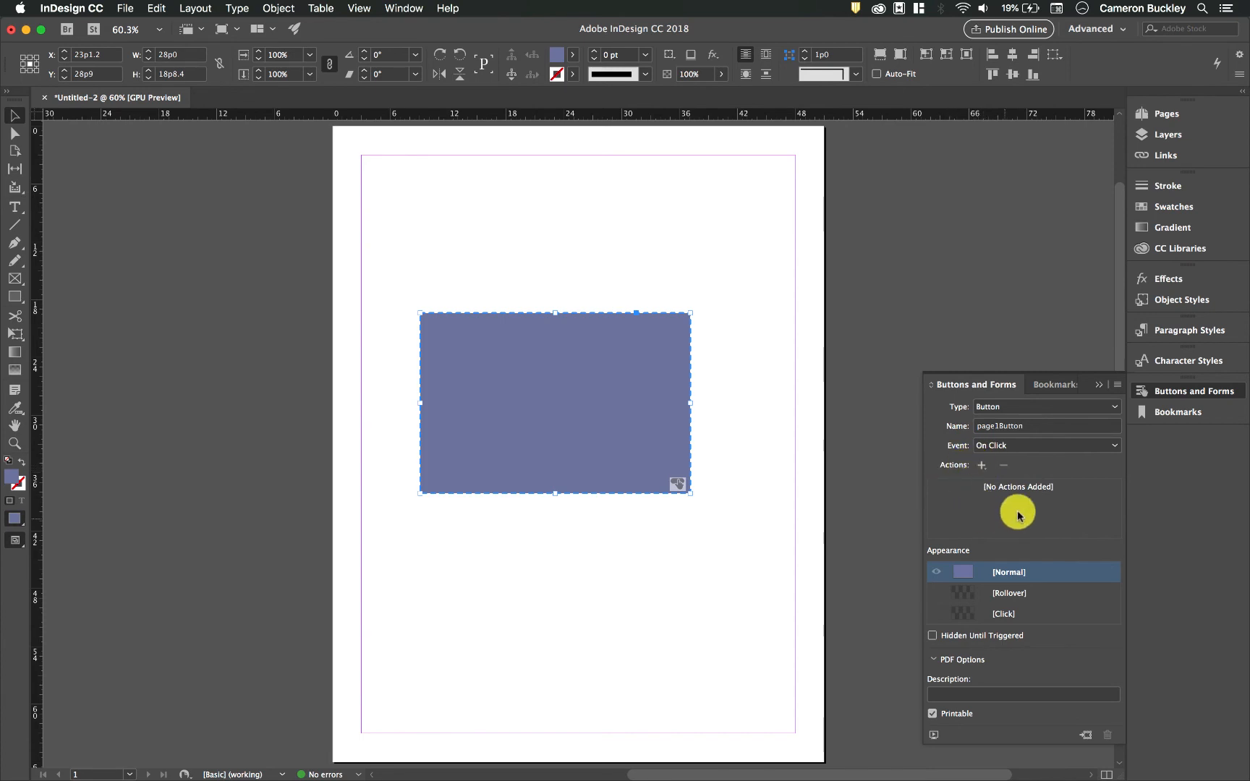
click(1019, 409)
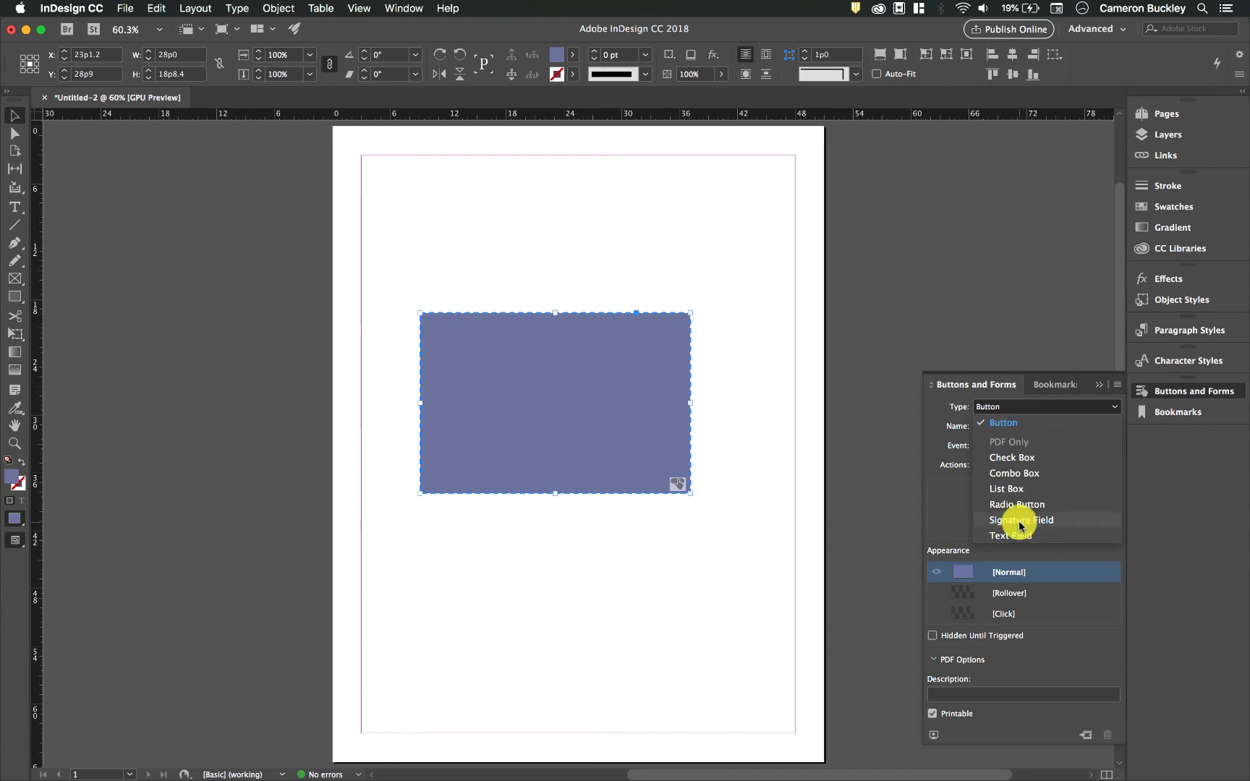
click(1011, 423)
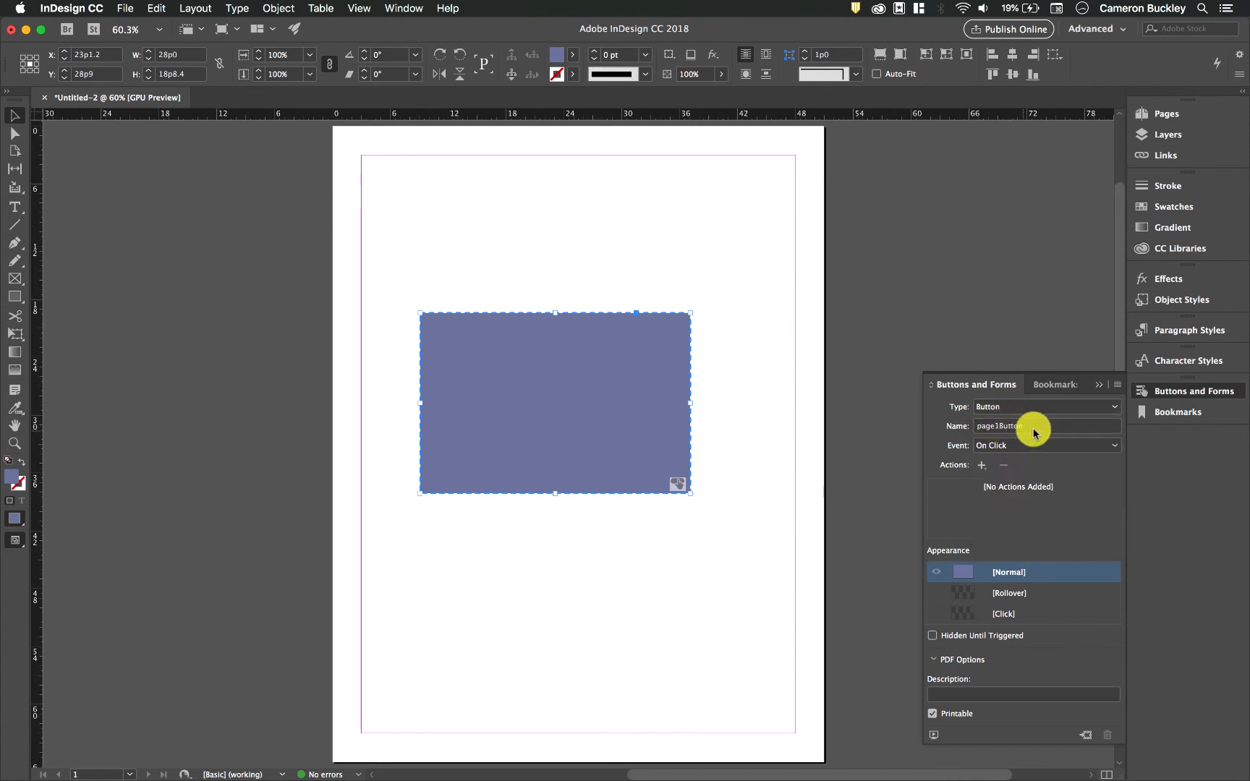
click(1017, 445)
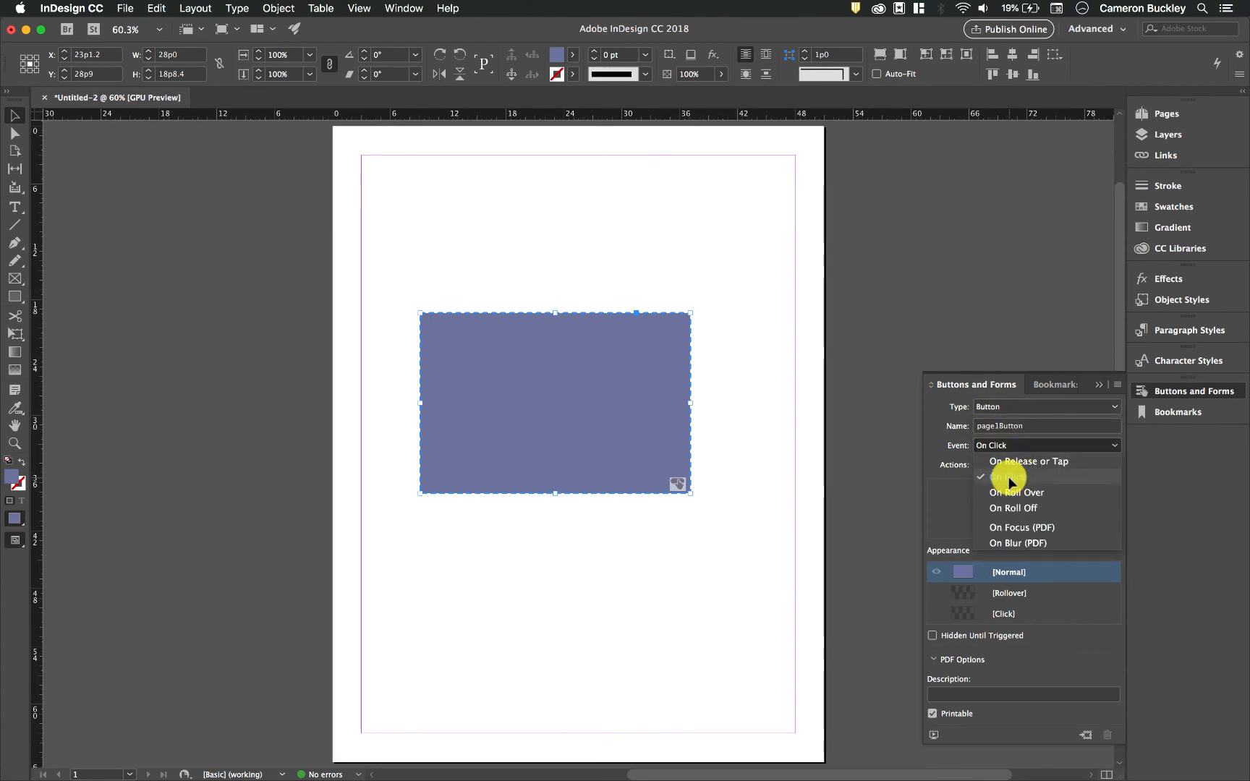
click(1010, 476)
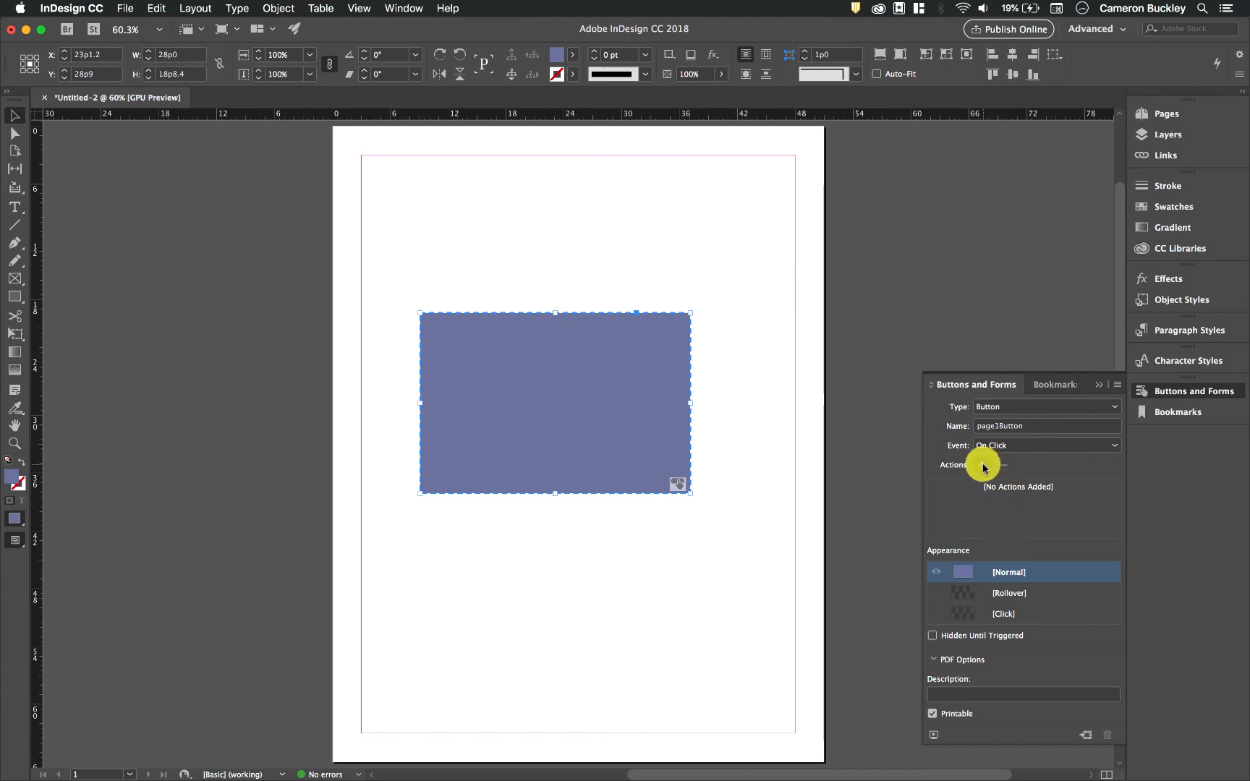
Add a Show/Hide Buttons and Forms action to page1Button's On Click event and delete that action again
click(982, 465)
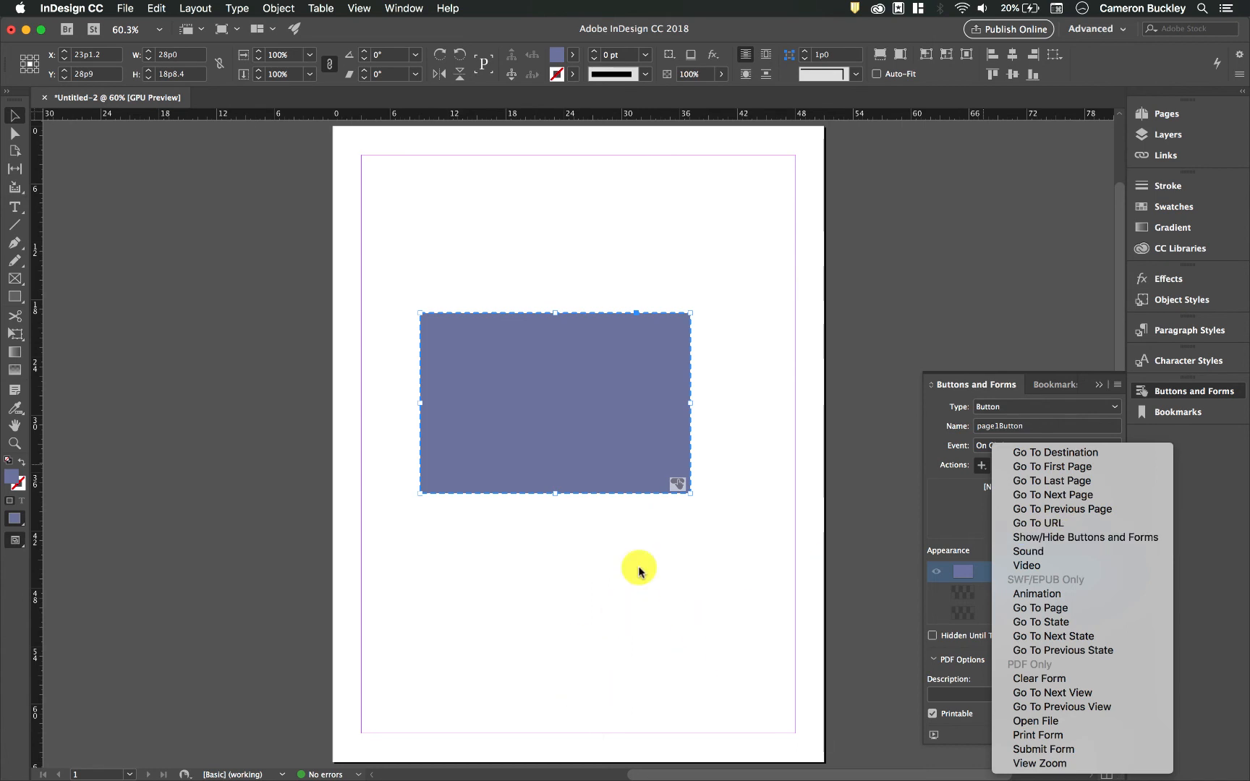
click(1067, 539)
click(1083, 380)
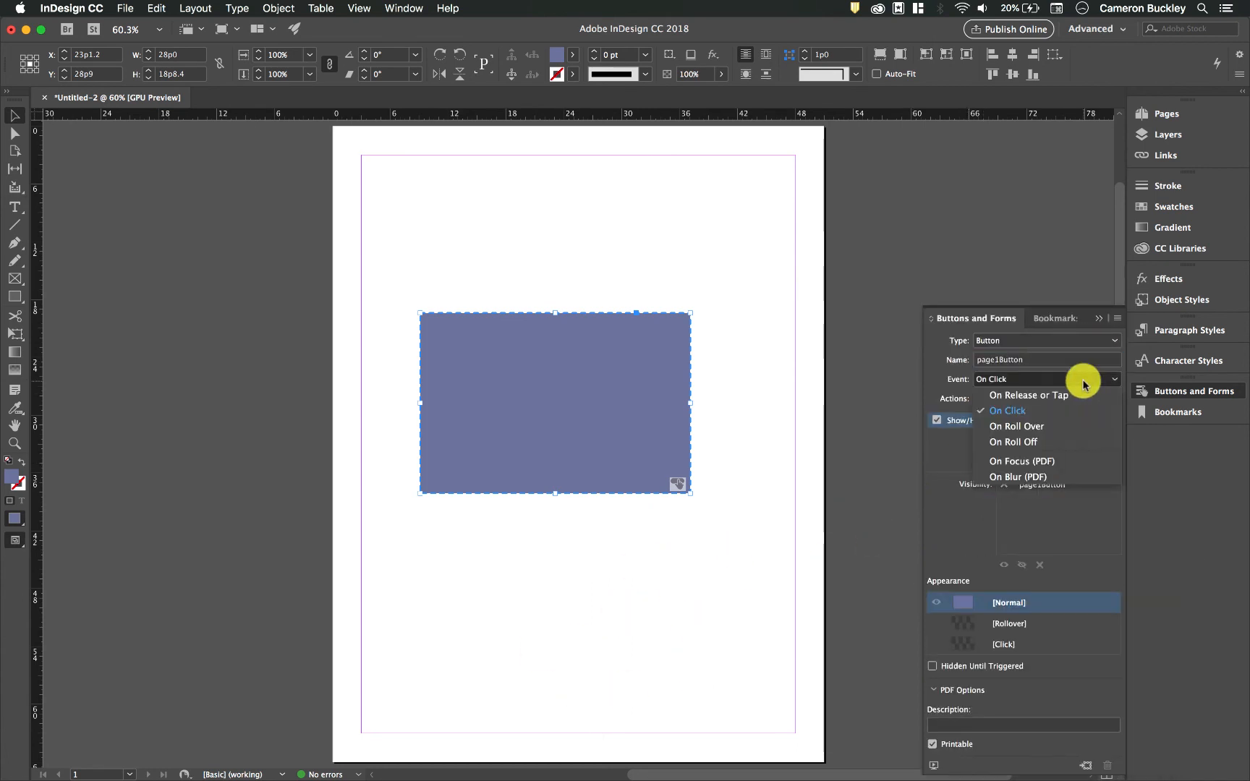
click(997, 410)
click(1003, 400)
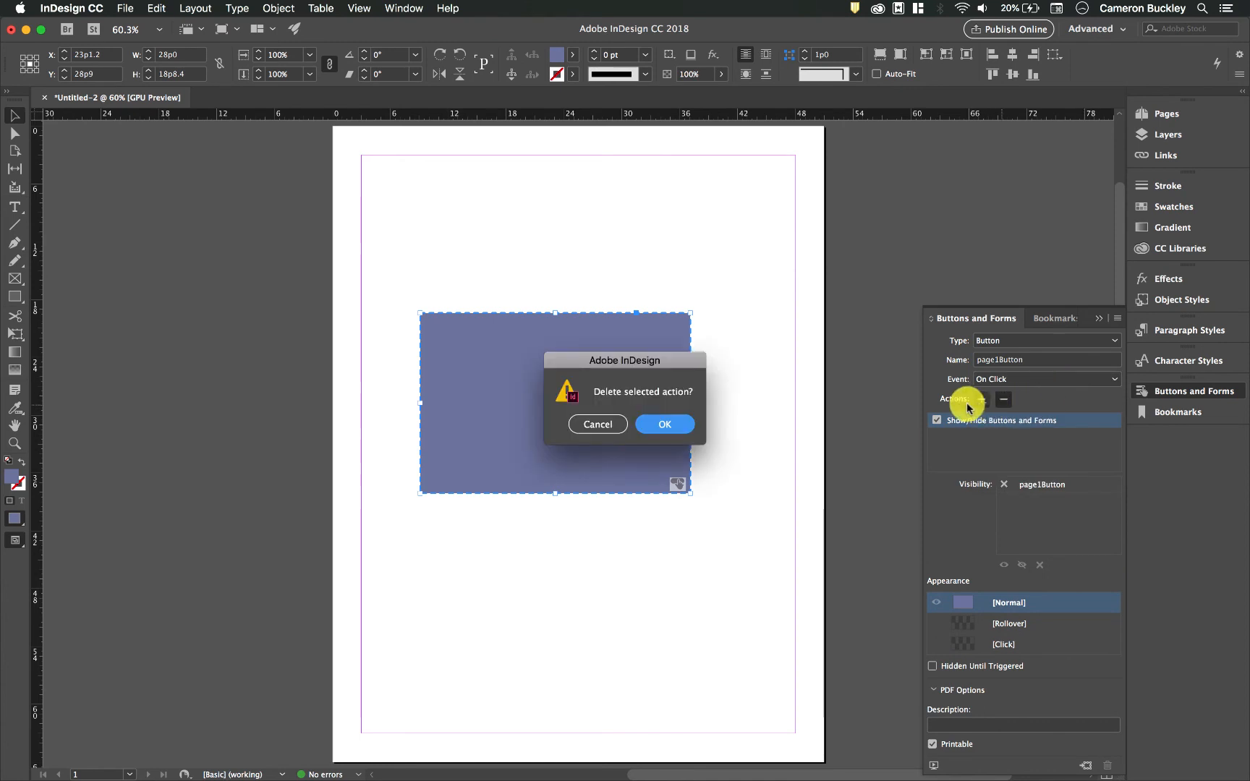
click(686, 425)
click(982, 465)
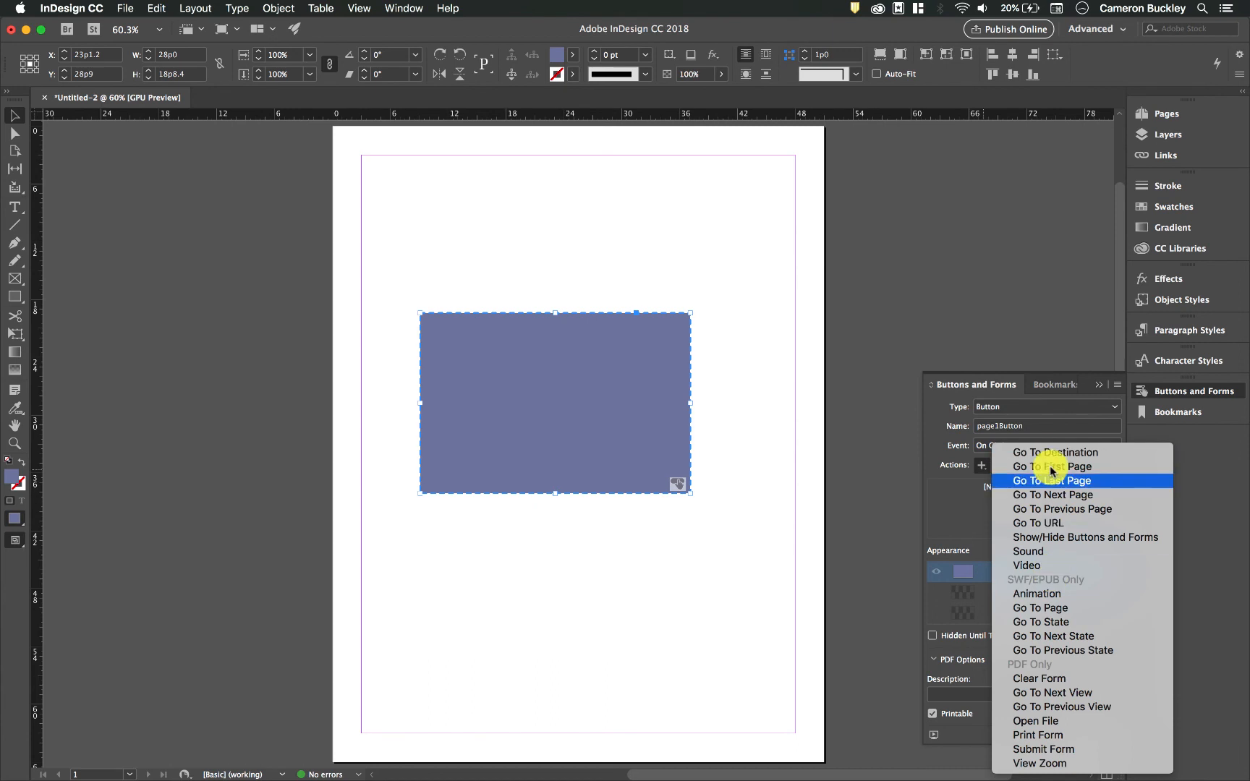
click(1061, 526)
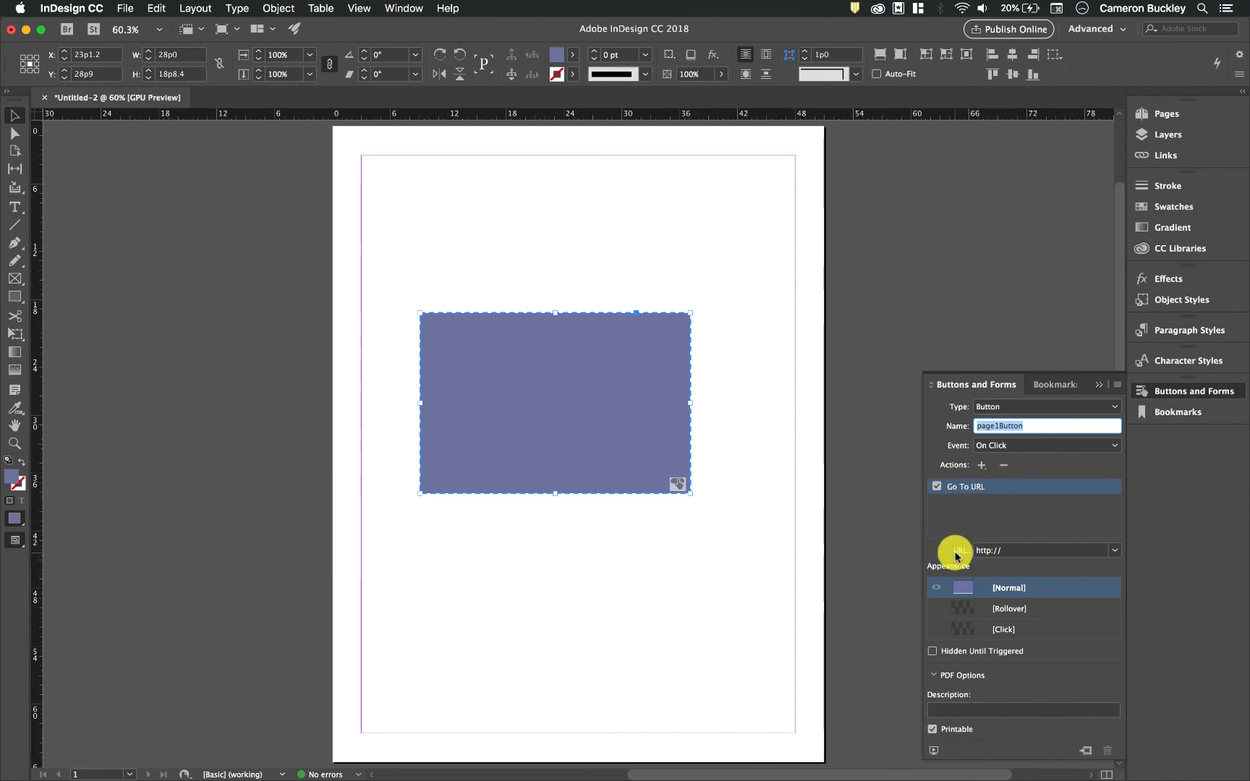
click(1011, 551)
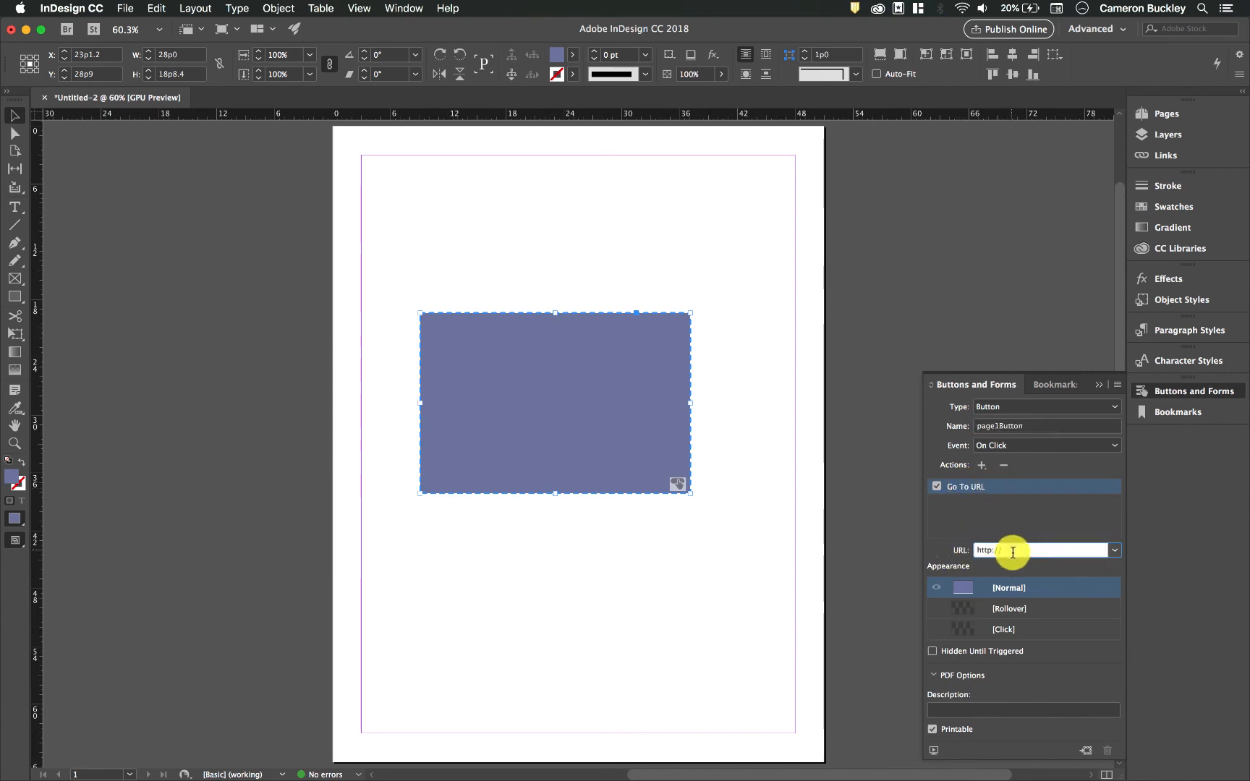
text(www.google.com)
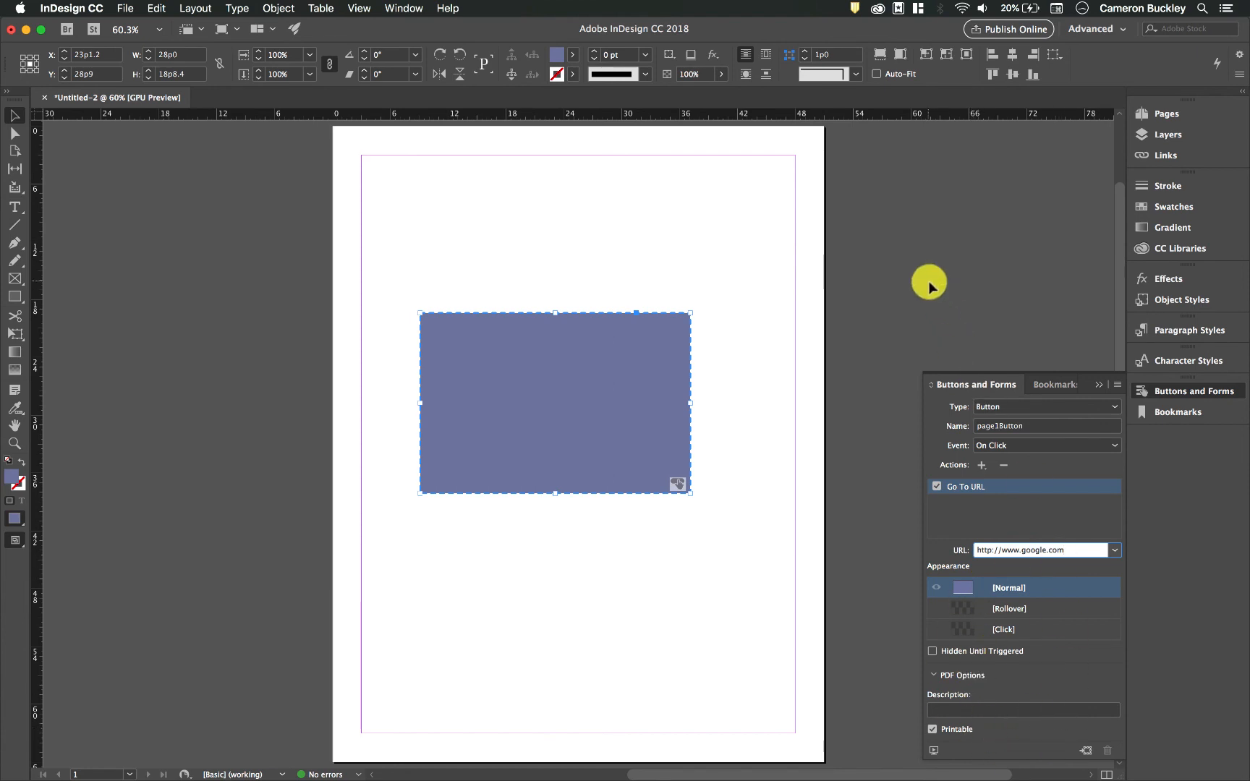
click(889, 303)
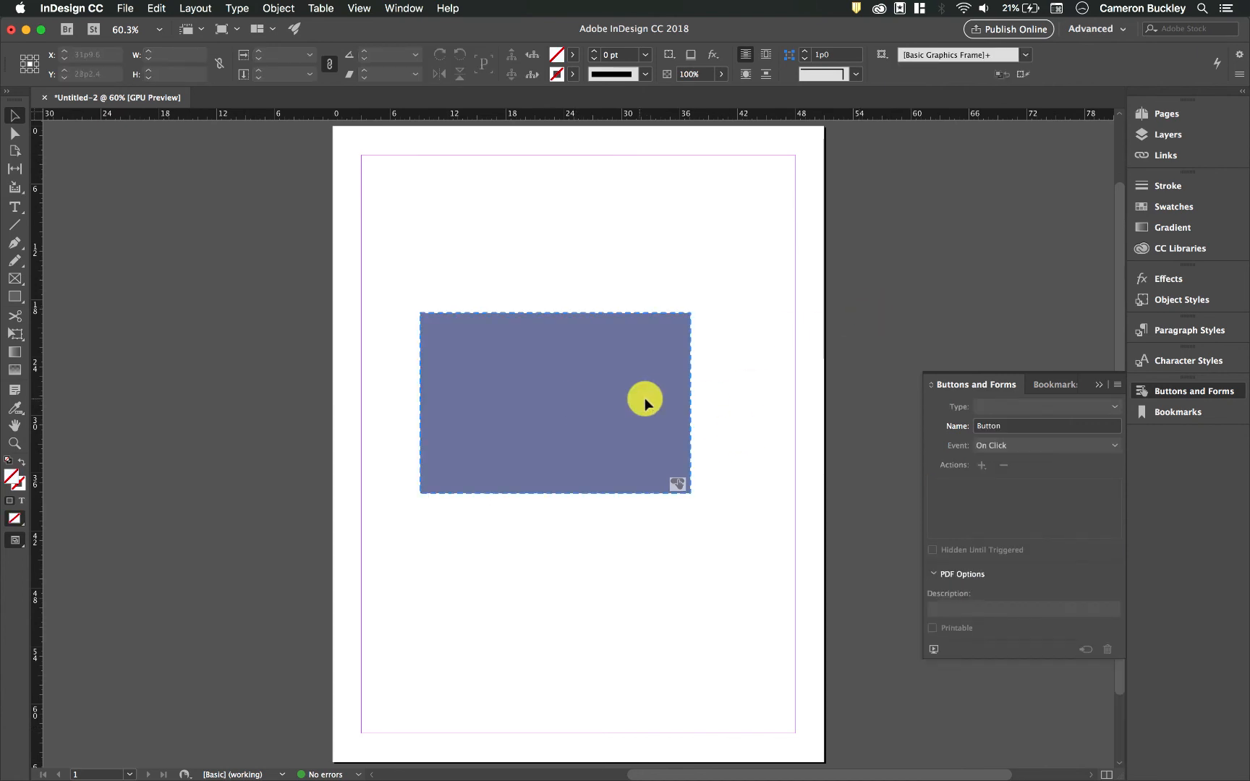
click(1099, 384)
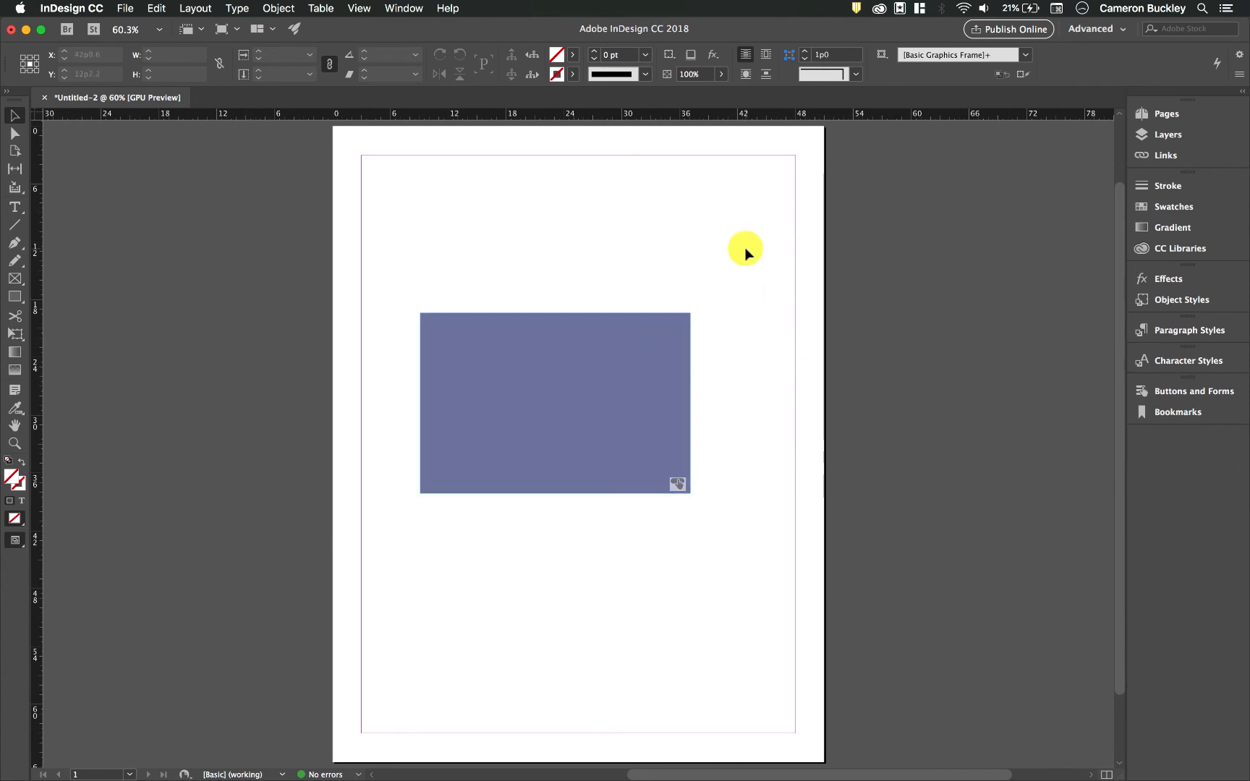
Publish the document online as a new document titled Interactive Testing
click(1010, 30)
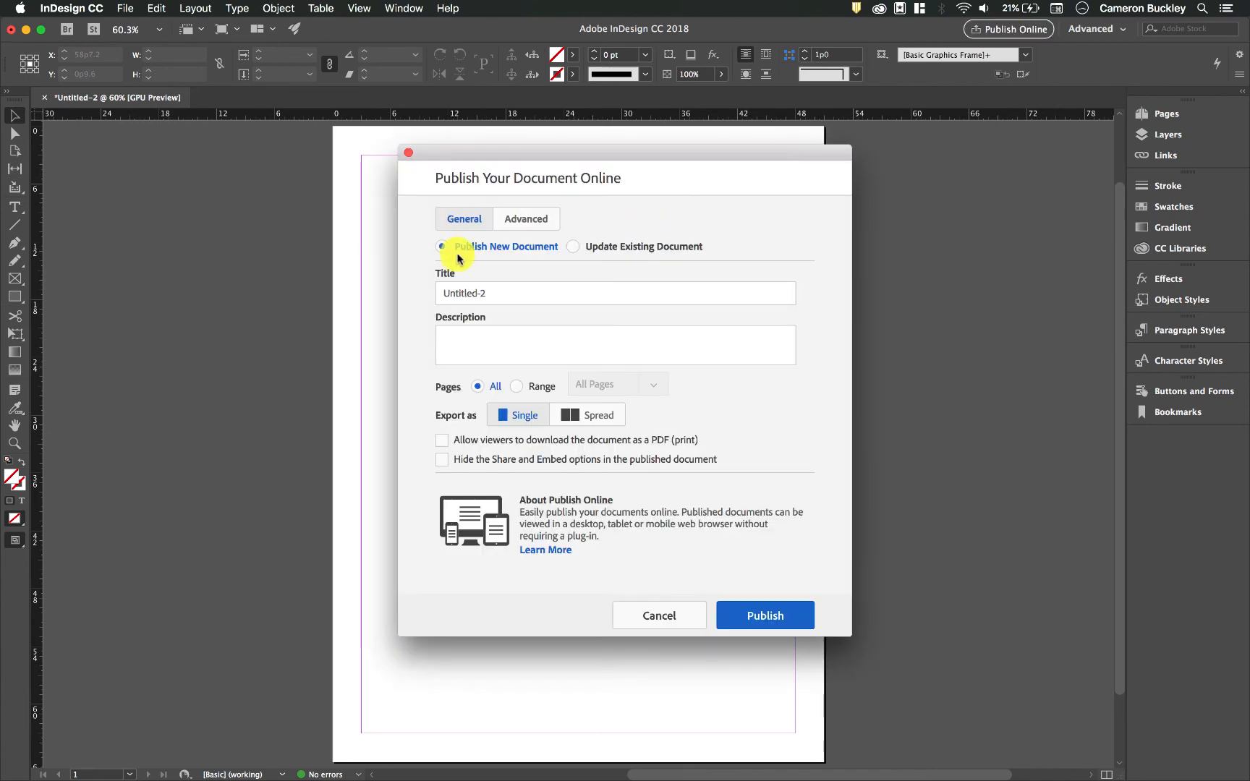
click(510, 291)
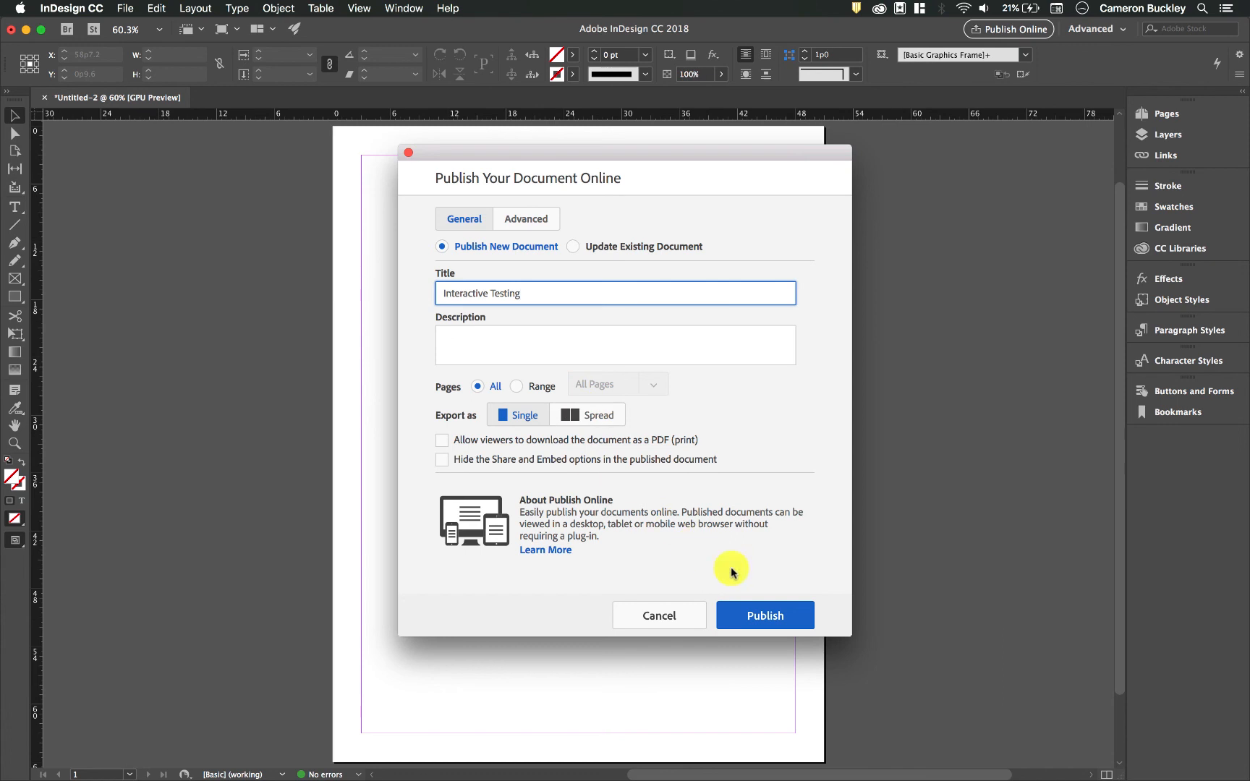
click(749, 615)
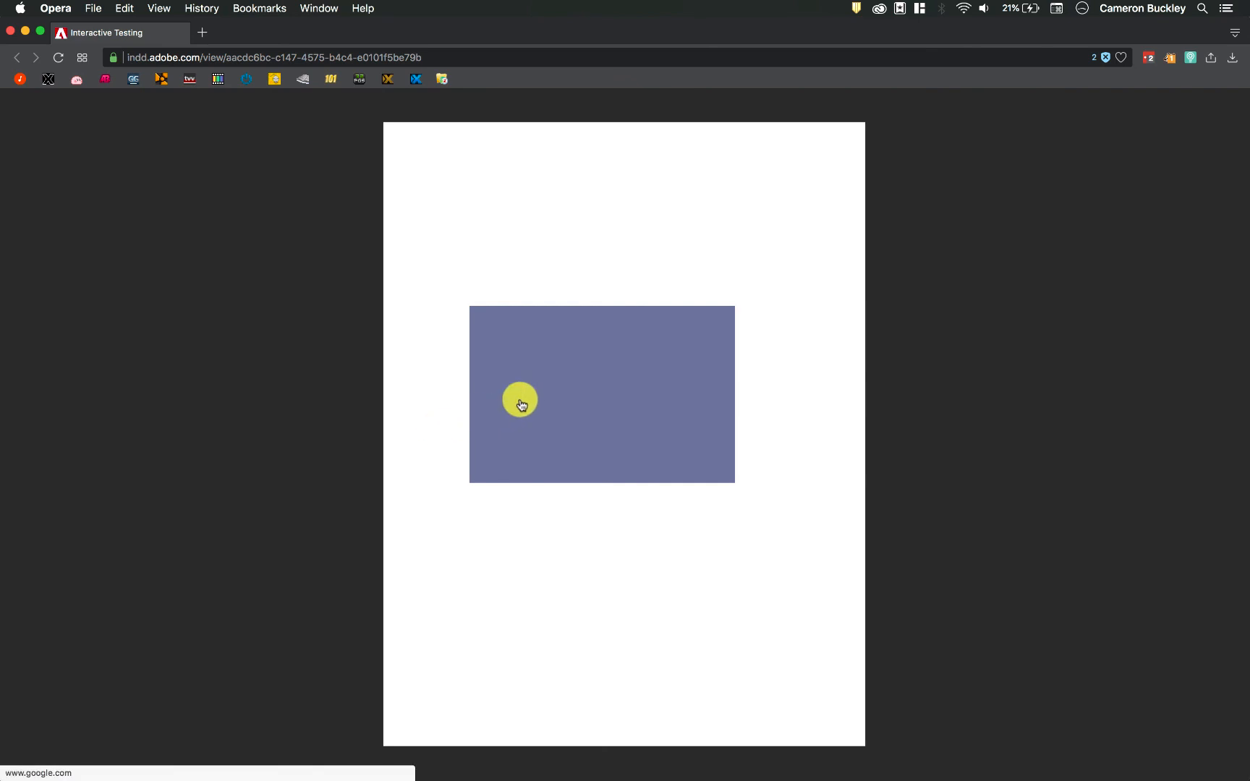
Test the button's link in the published document in the browser, and dismiss the Publish Online dialog in InDesign
click(566, 381)
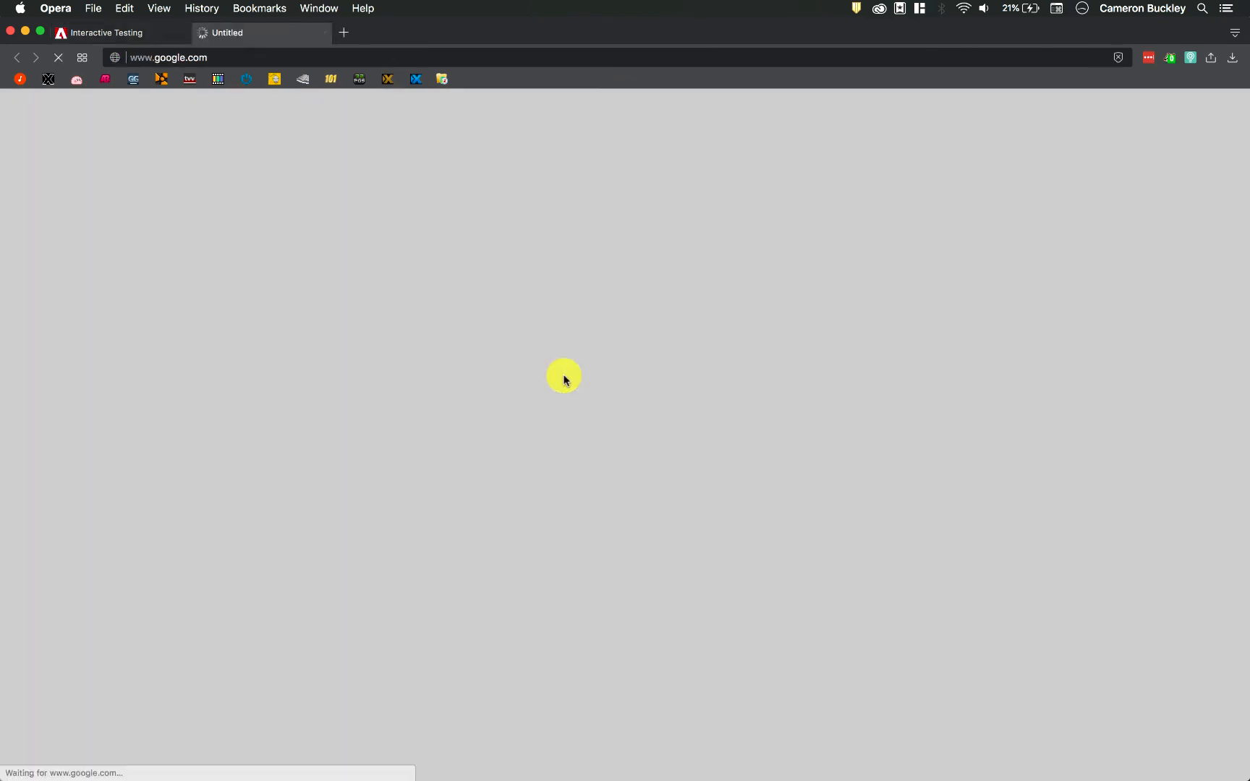
click(201, 33)
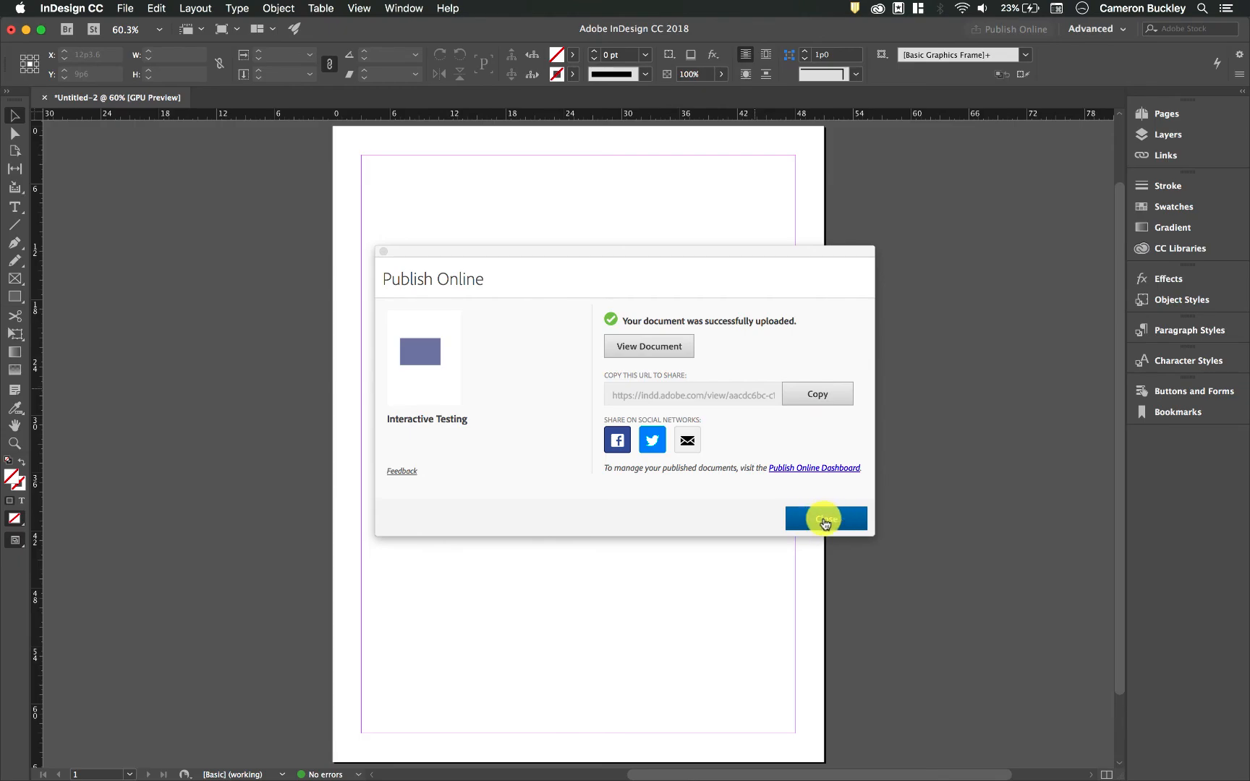
click(825, 519)
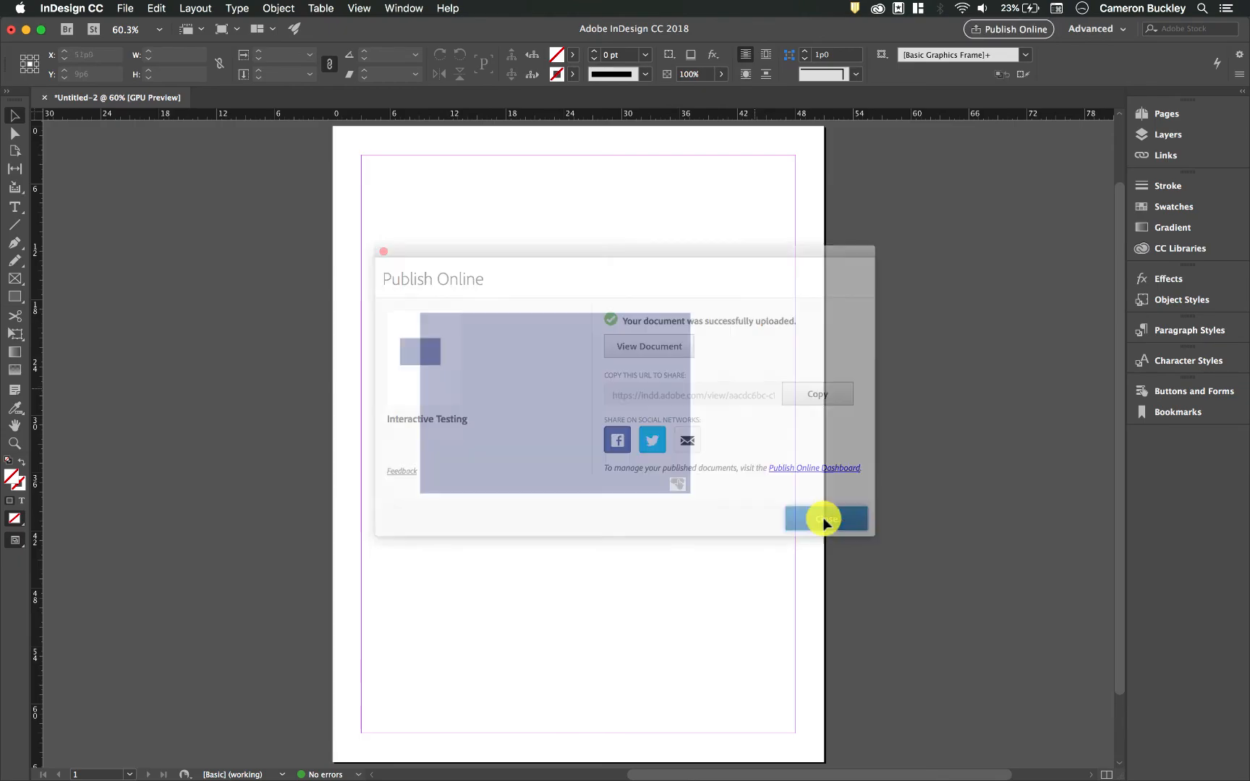
Shrink the button to about 18p6 by 12p7 at the page's top-left margin corner and replace its Go To URL action with Go To Next Page
click(639, 433)
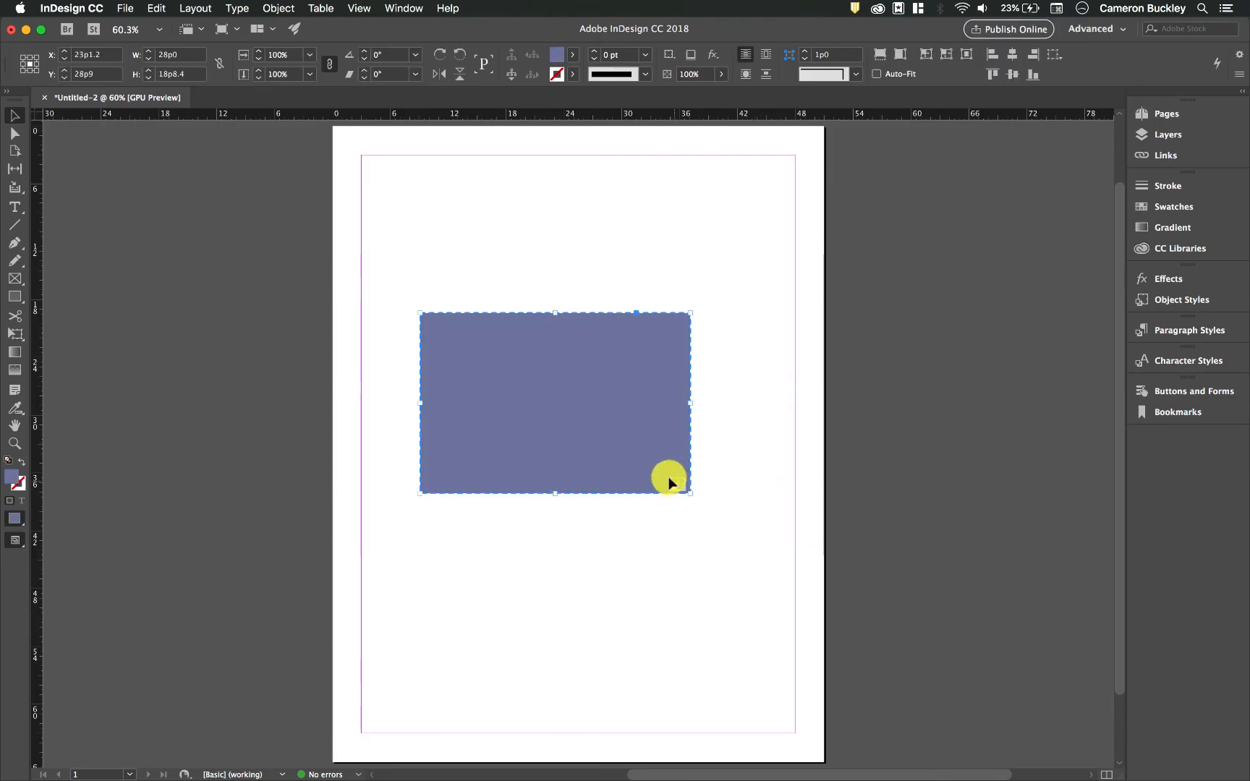
drag(670, 490, 589, 267)
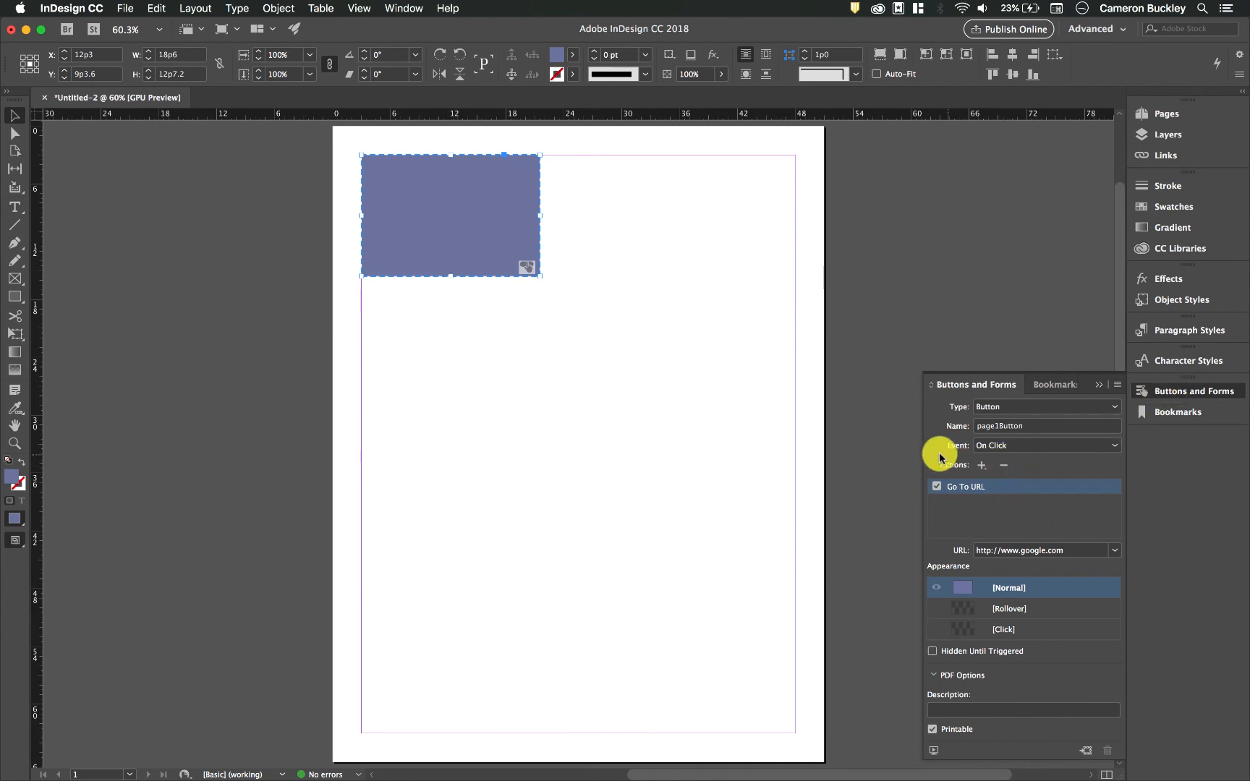
click(1004, 466)
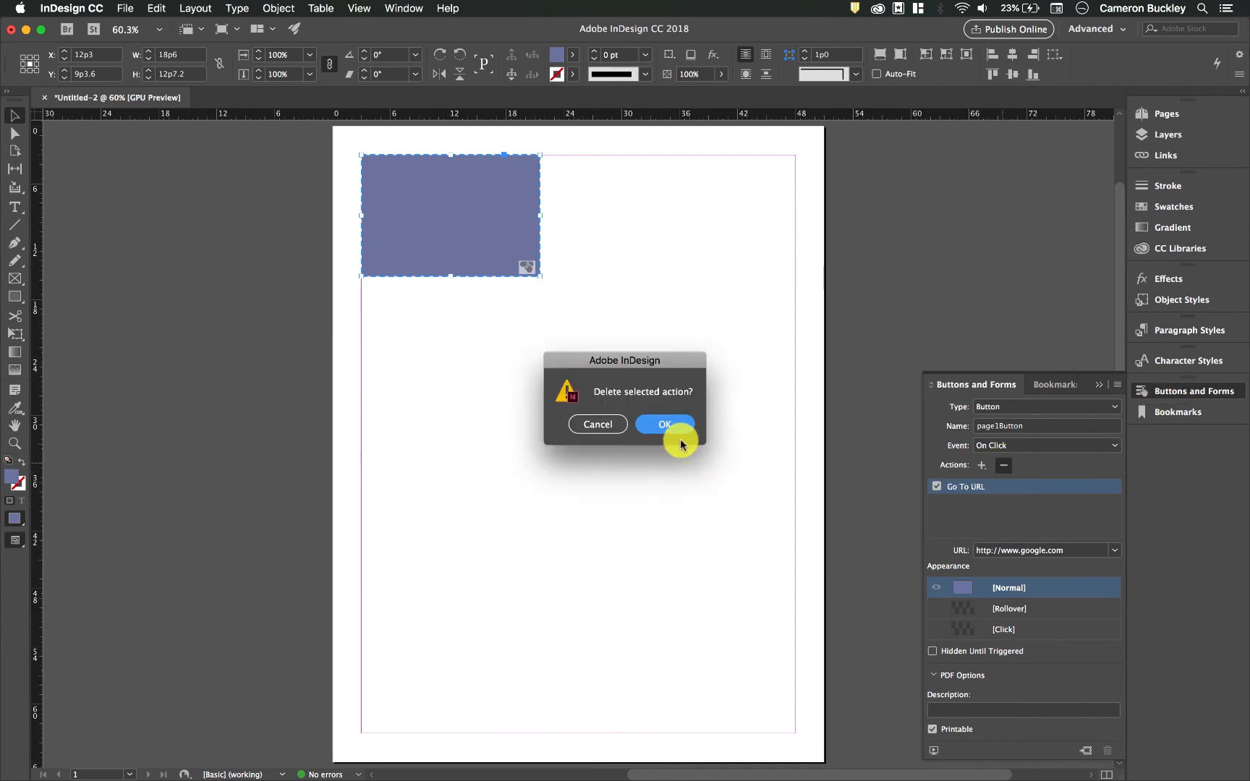
click(662, 425)
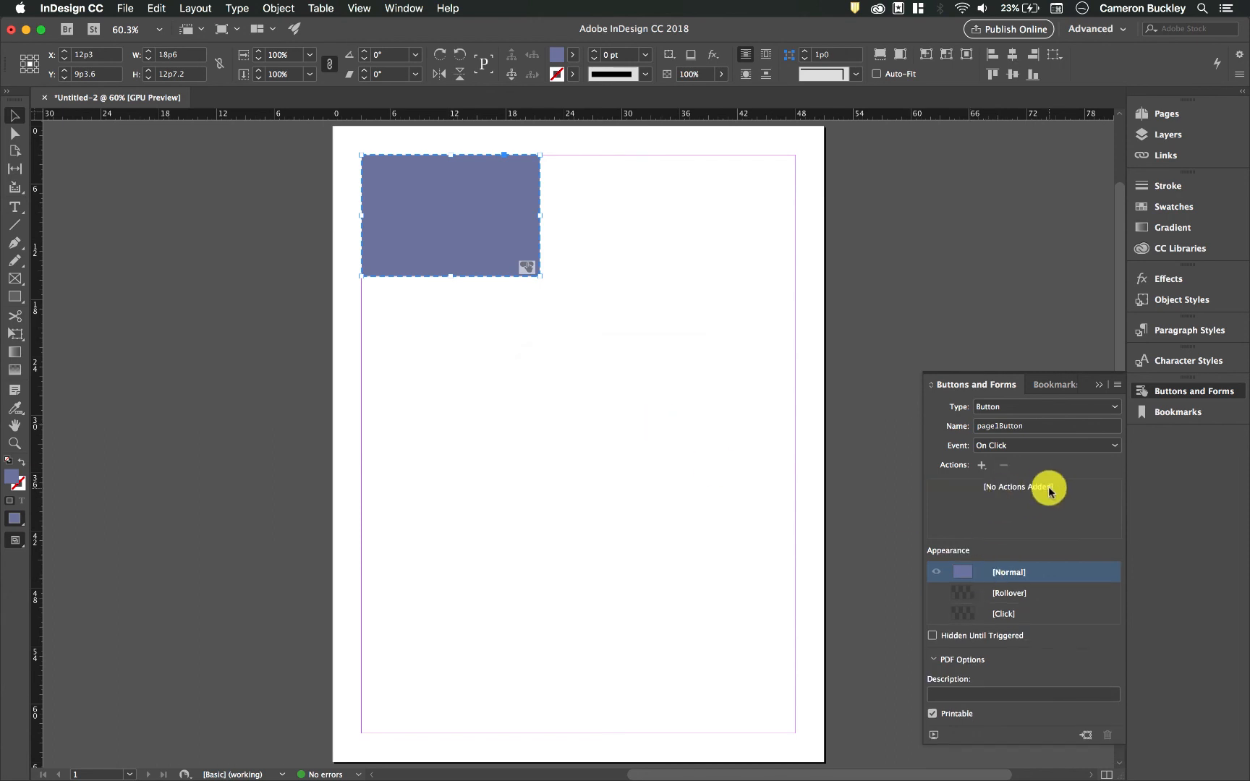
click(982, 467)
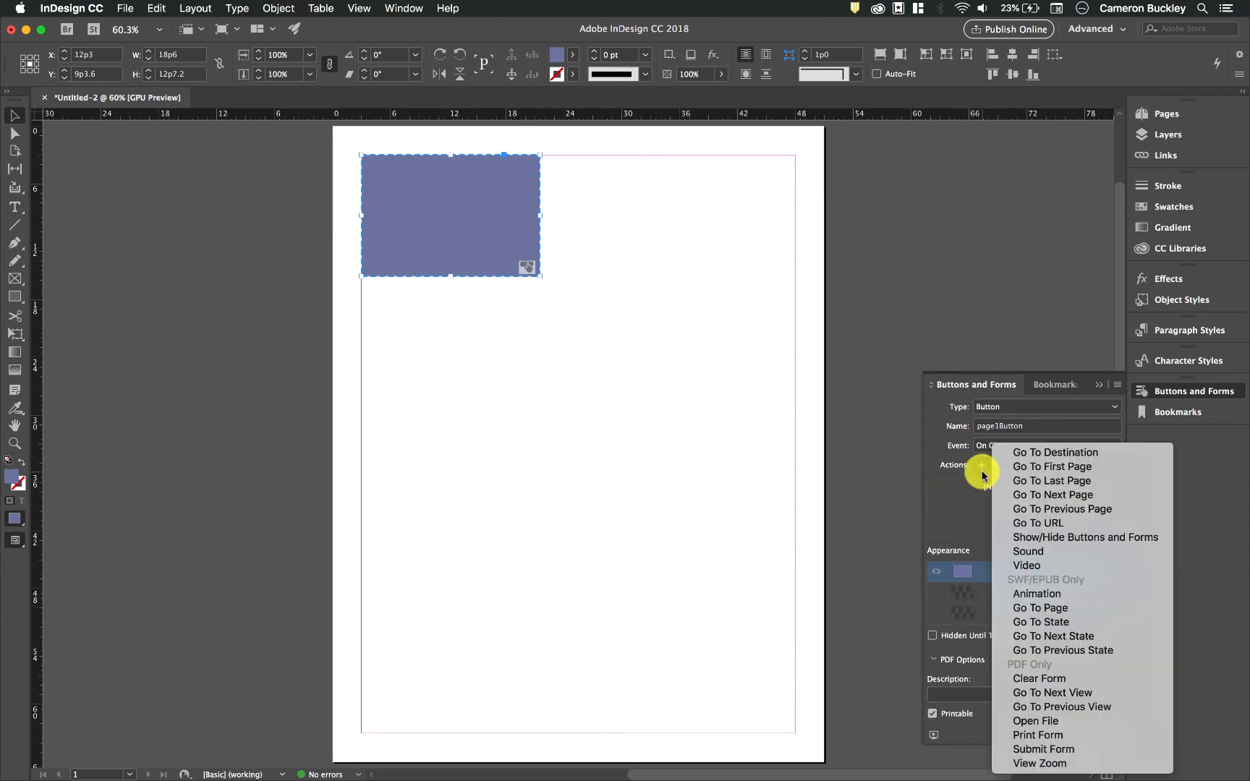
click(1047, 497)
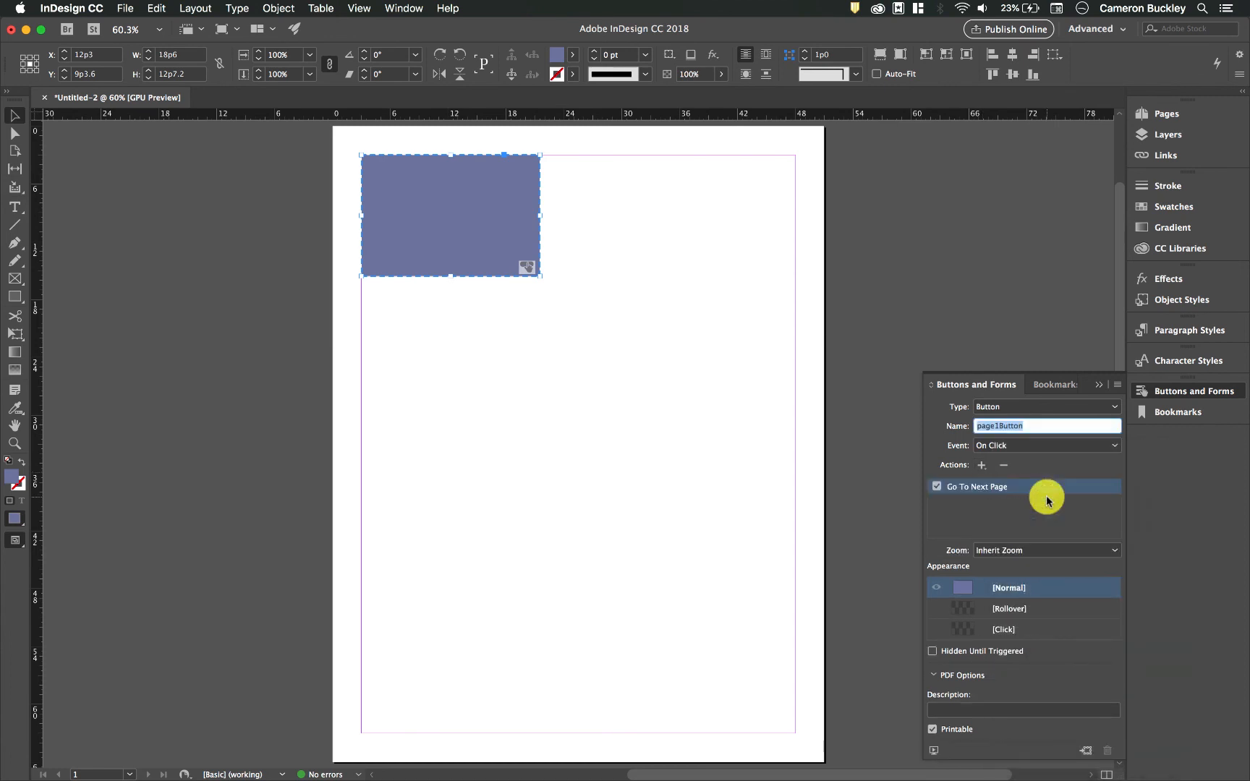
Add a second page and create a text frame about 22p10 by 24p4 in its upper part containing "Page 2"
click(1157, 114)
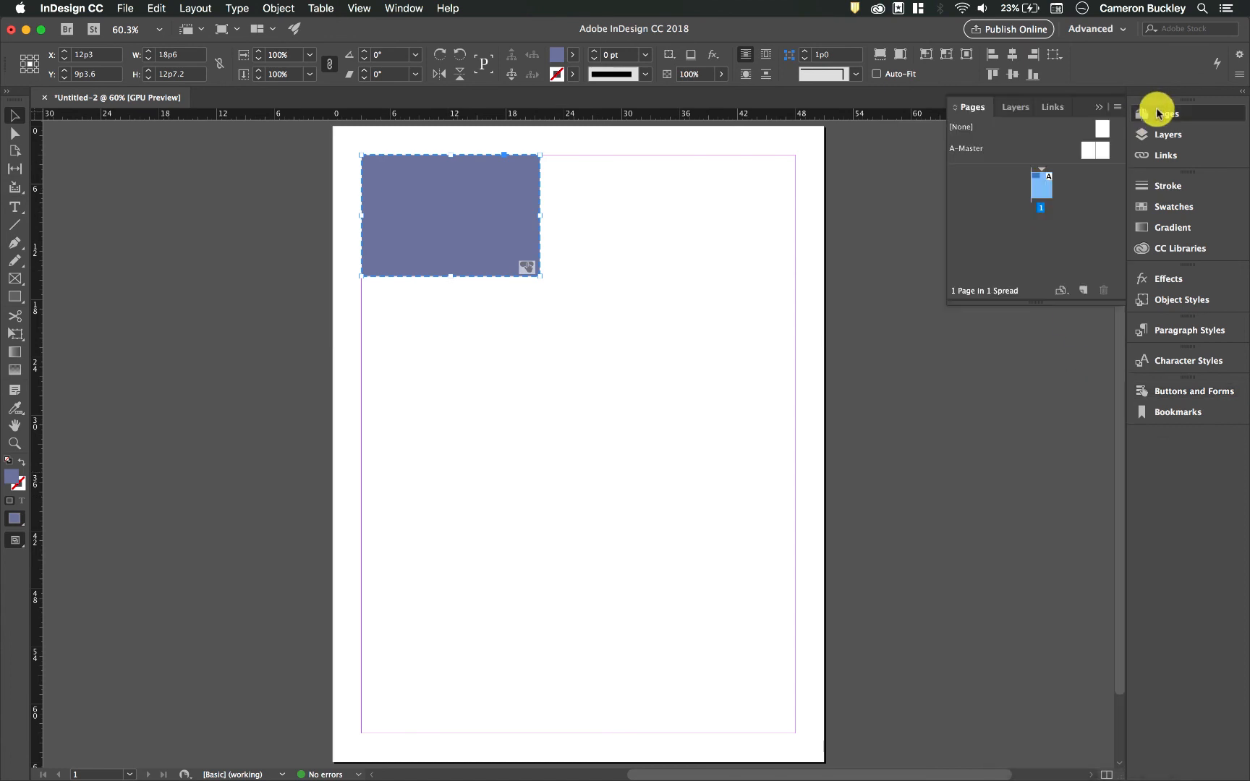
click(1085, 292)
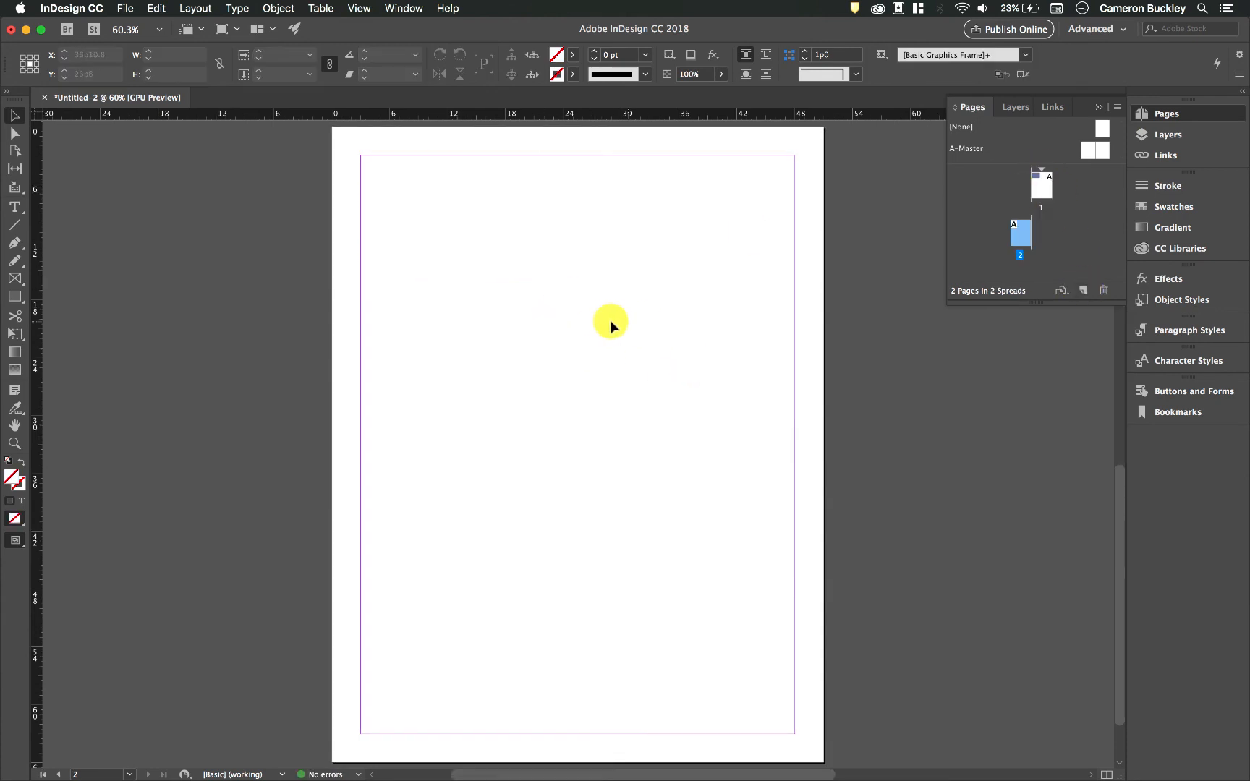
click(14, 207)
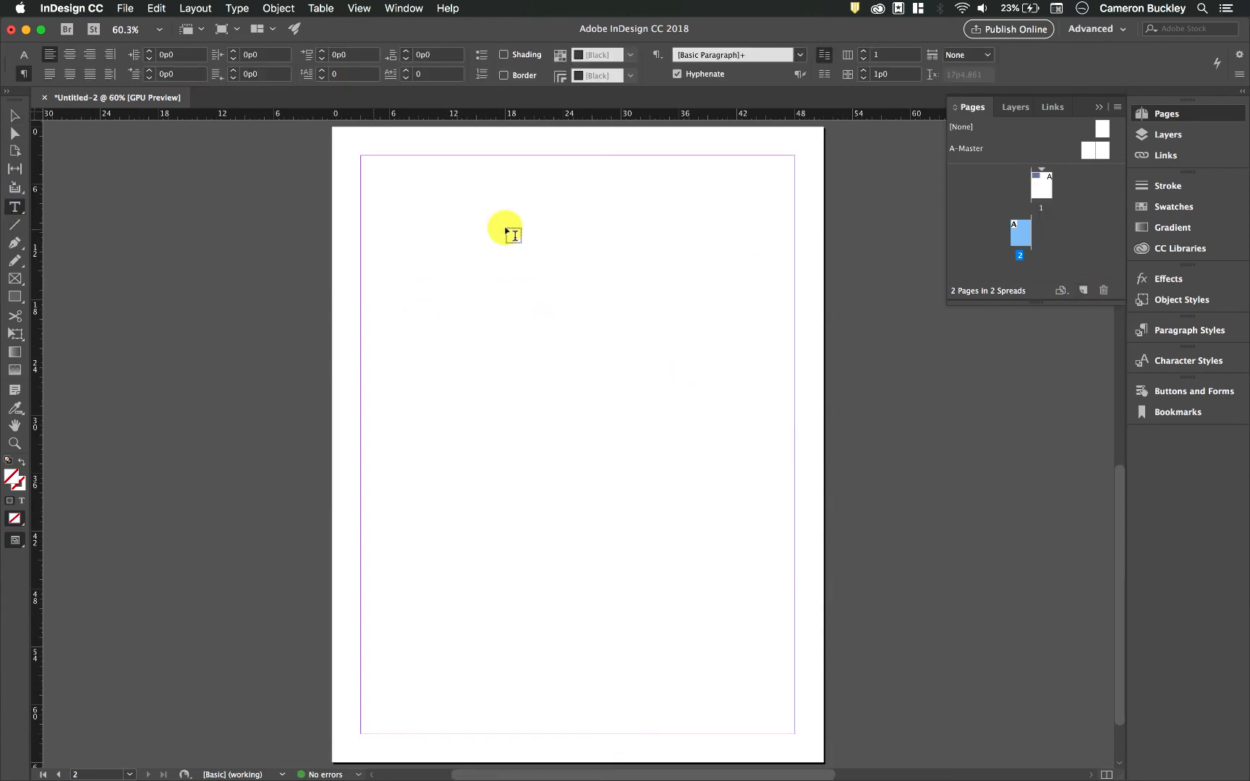
drag(482, 204, 701, 438)
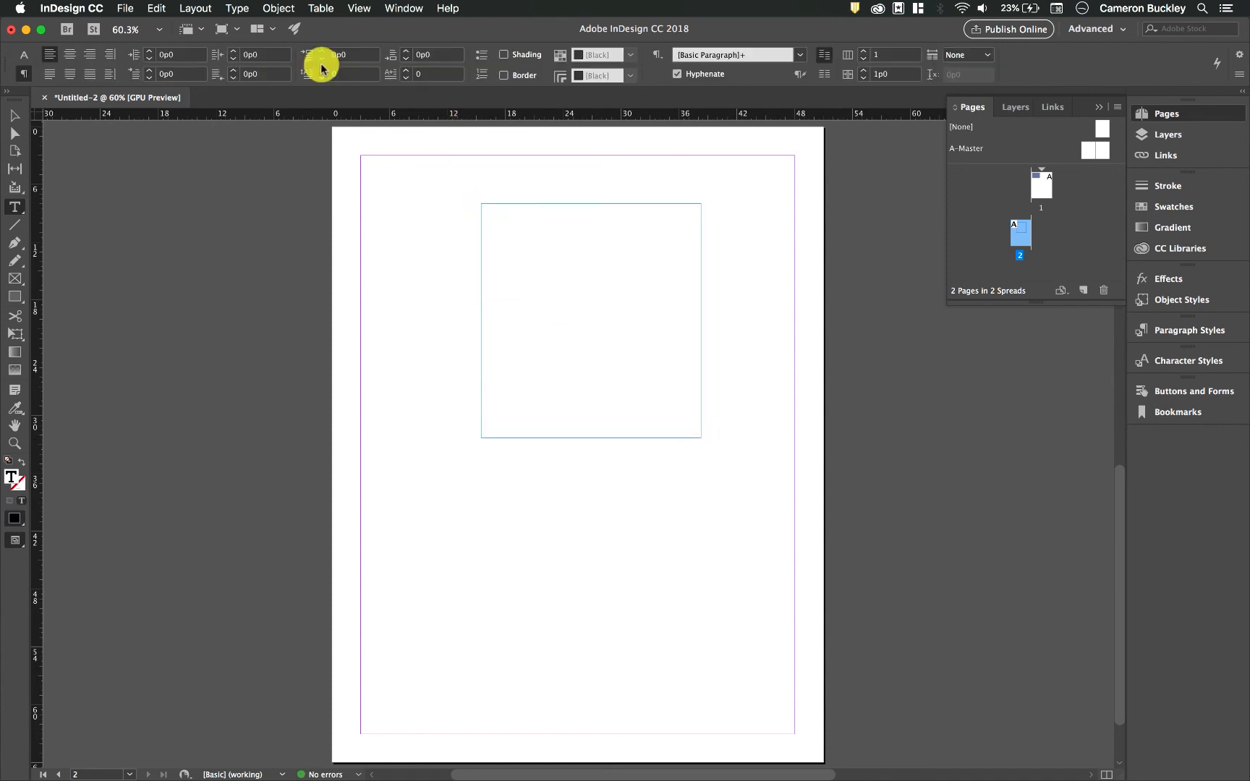
text(Page 2)
key(Escape)
Move the page 1 button down to about X 37p7, Y 53p7 and fill it with yellow C=0 M=0 Y=100 K=0
double_click(1044, 191)
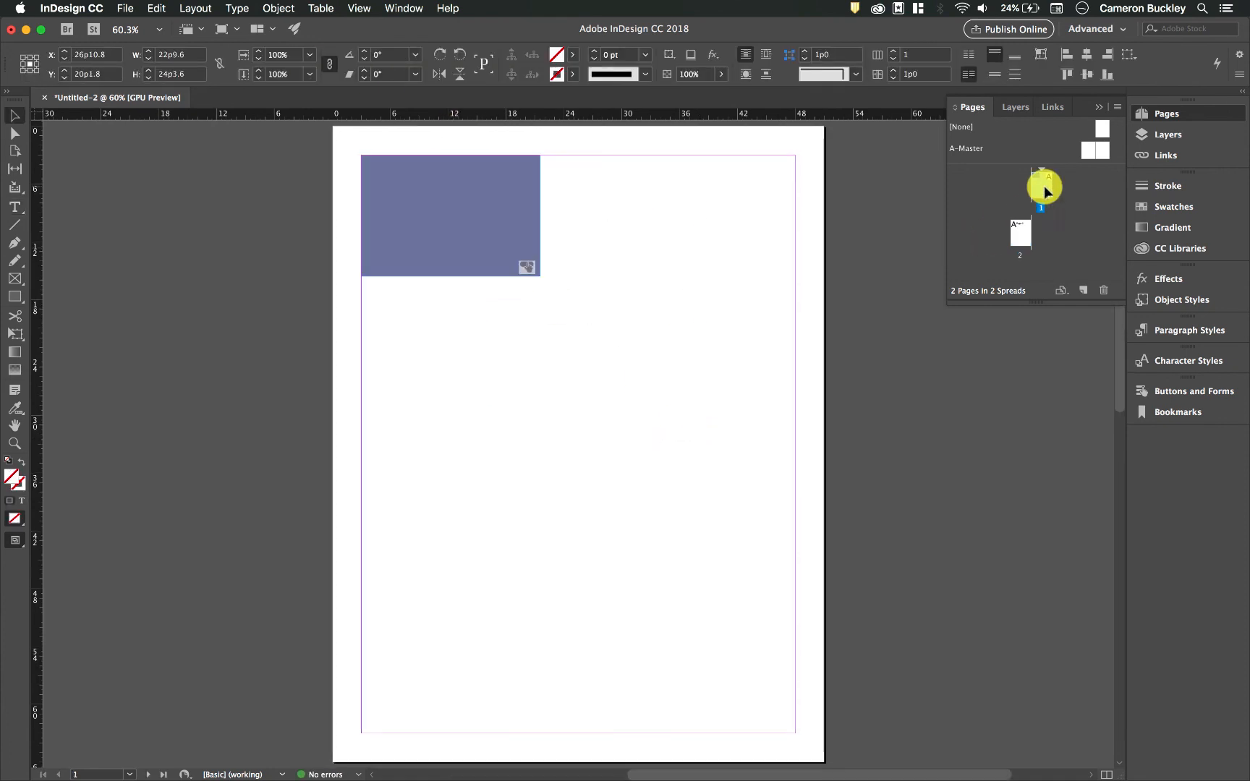
click(480, 217)
drag(498, 298, 724, 644)
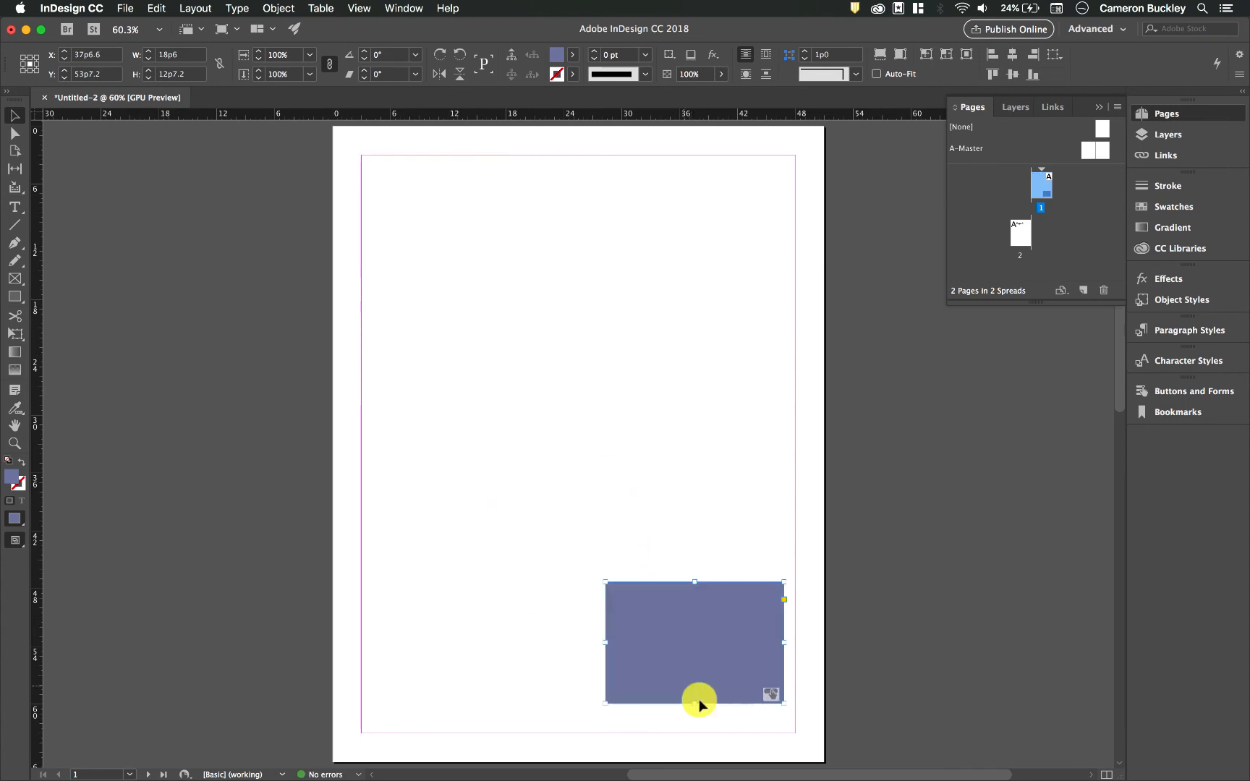
click(574, 60)
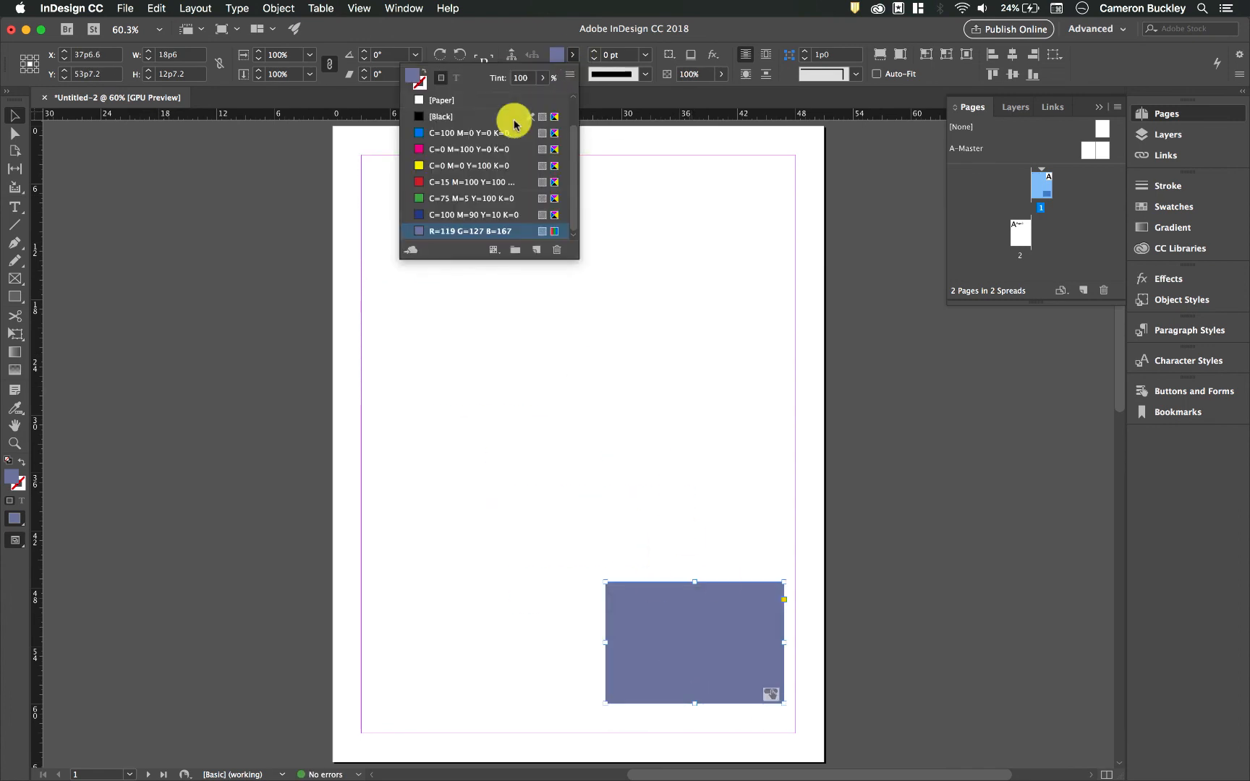
click(475, 194)
click(667, 381)
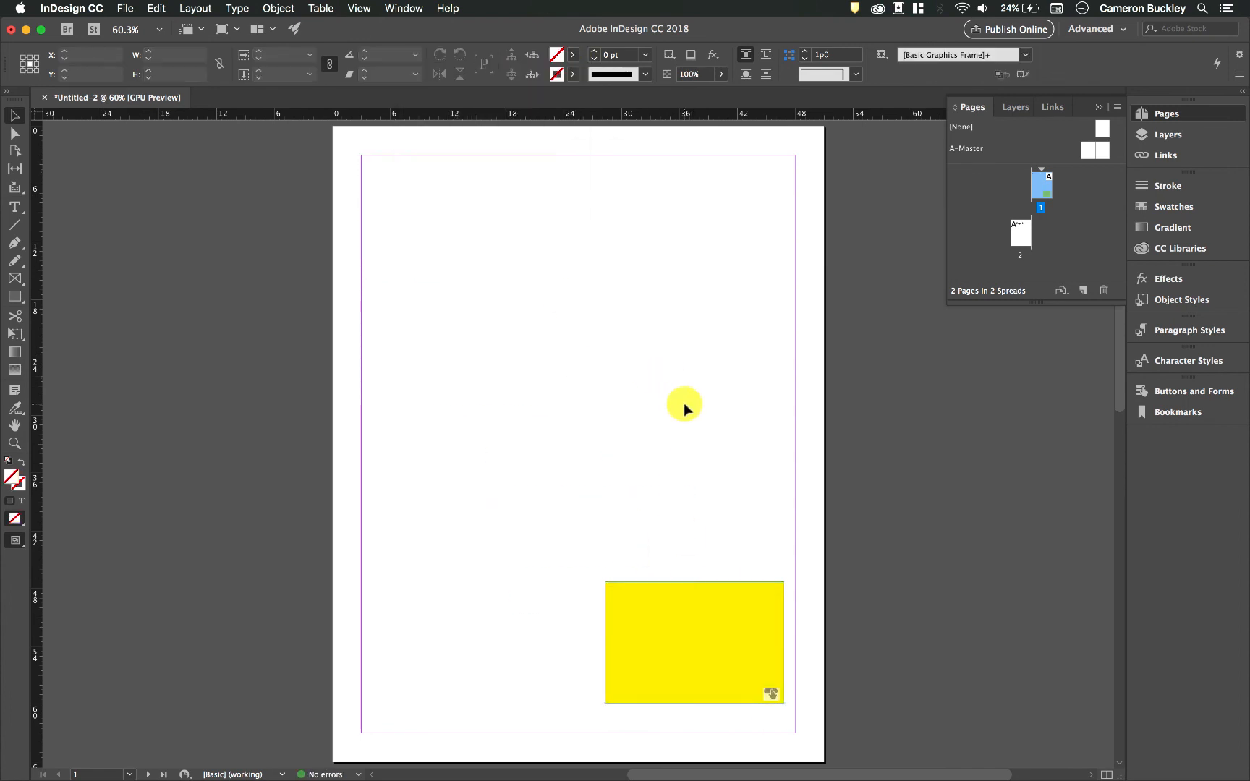
Set the yellow button's trigger event to On Roll Over and add a Go To Next Page action for it
click(729, 614)
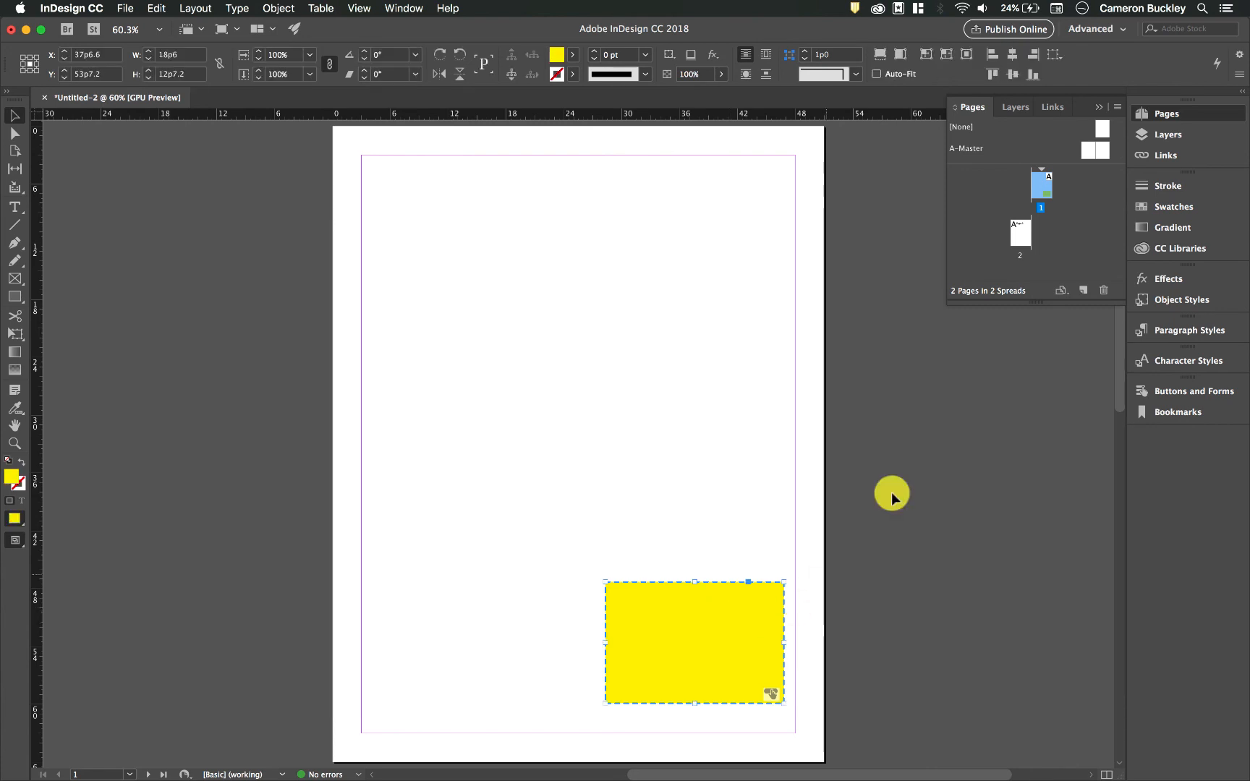
click(1168, 391)
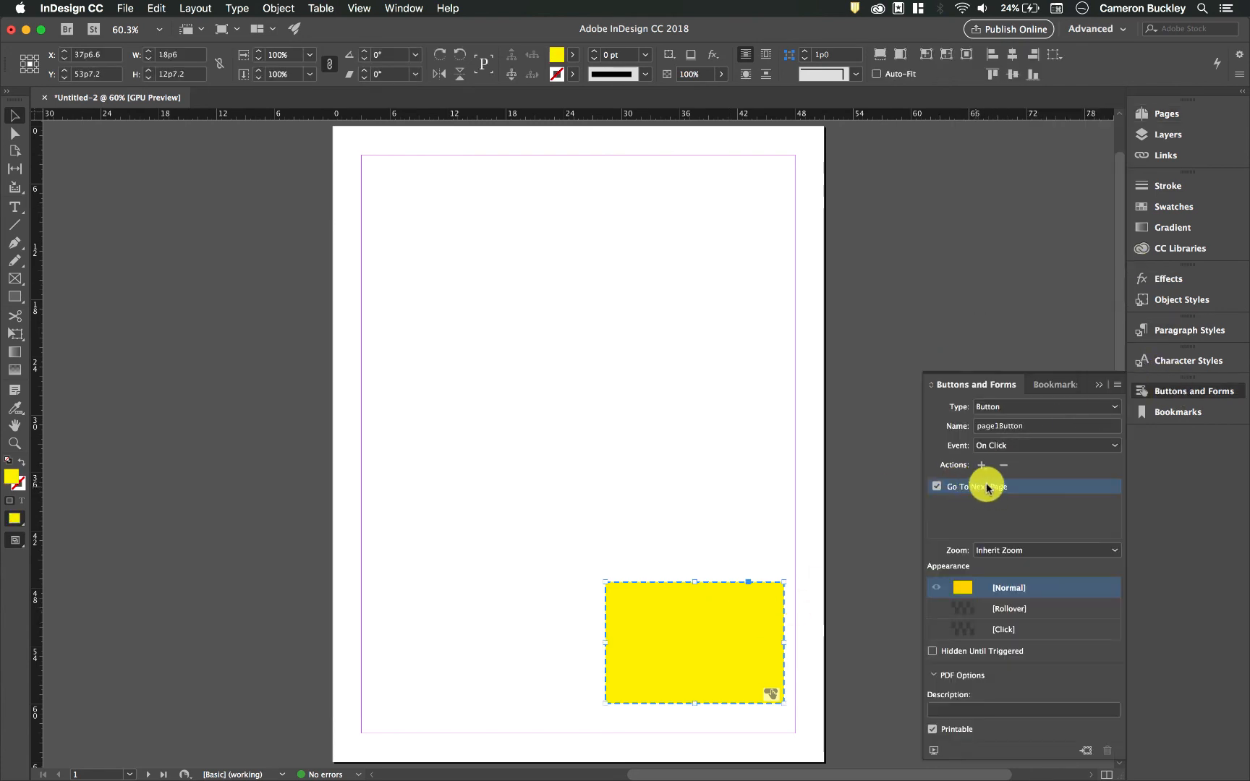
click(1006, 447)
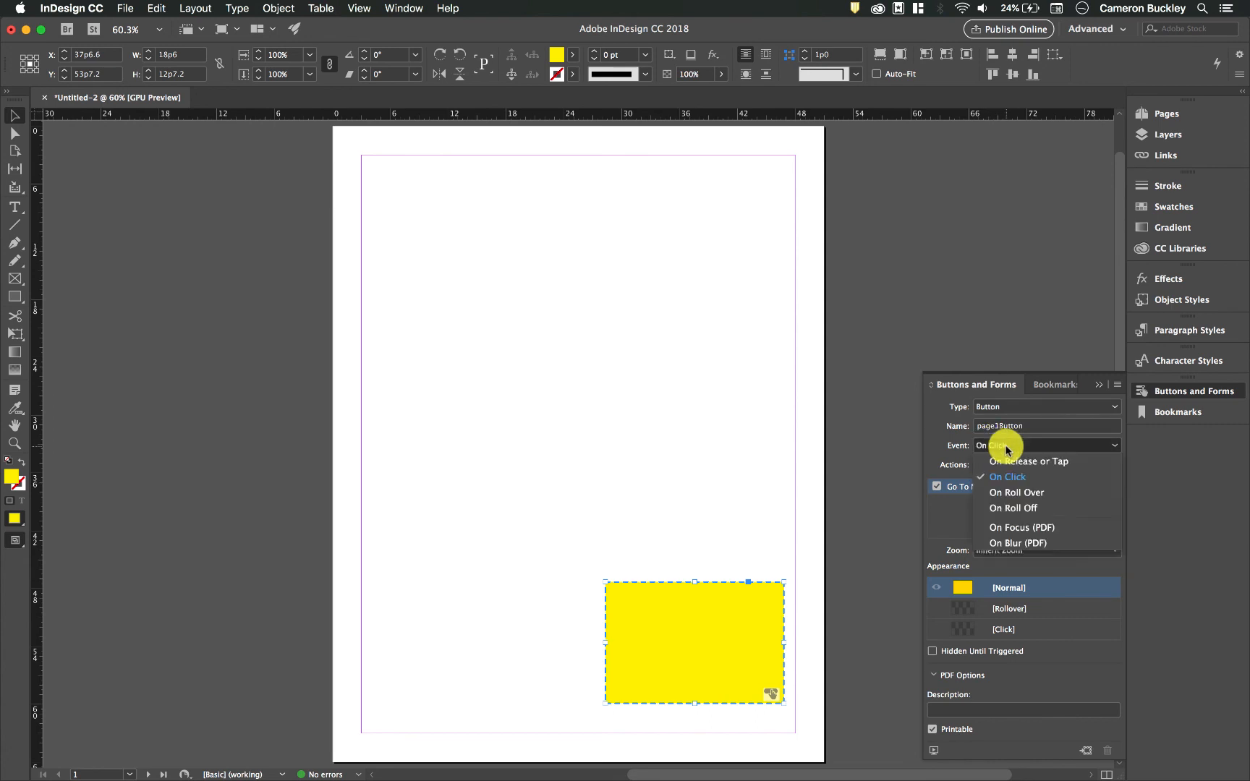
click(1040, 495)
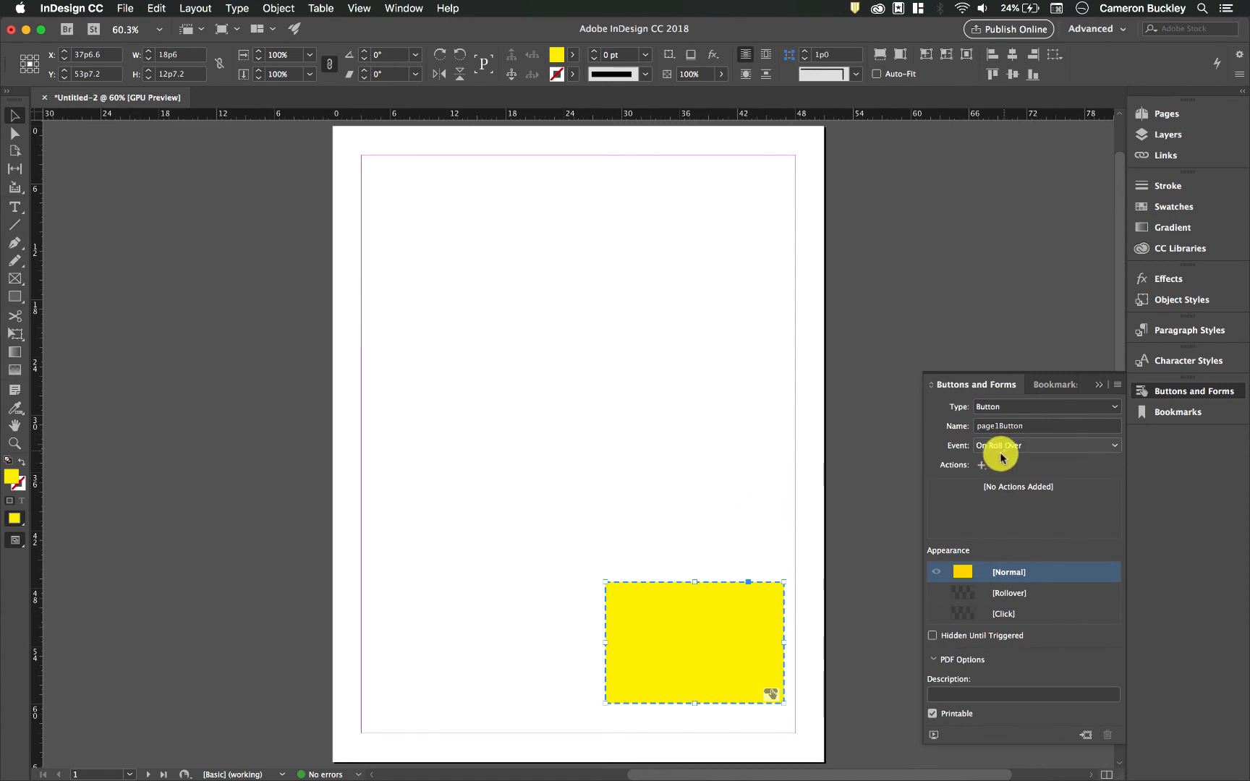
click(981, 465)
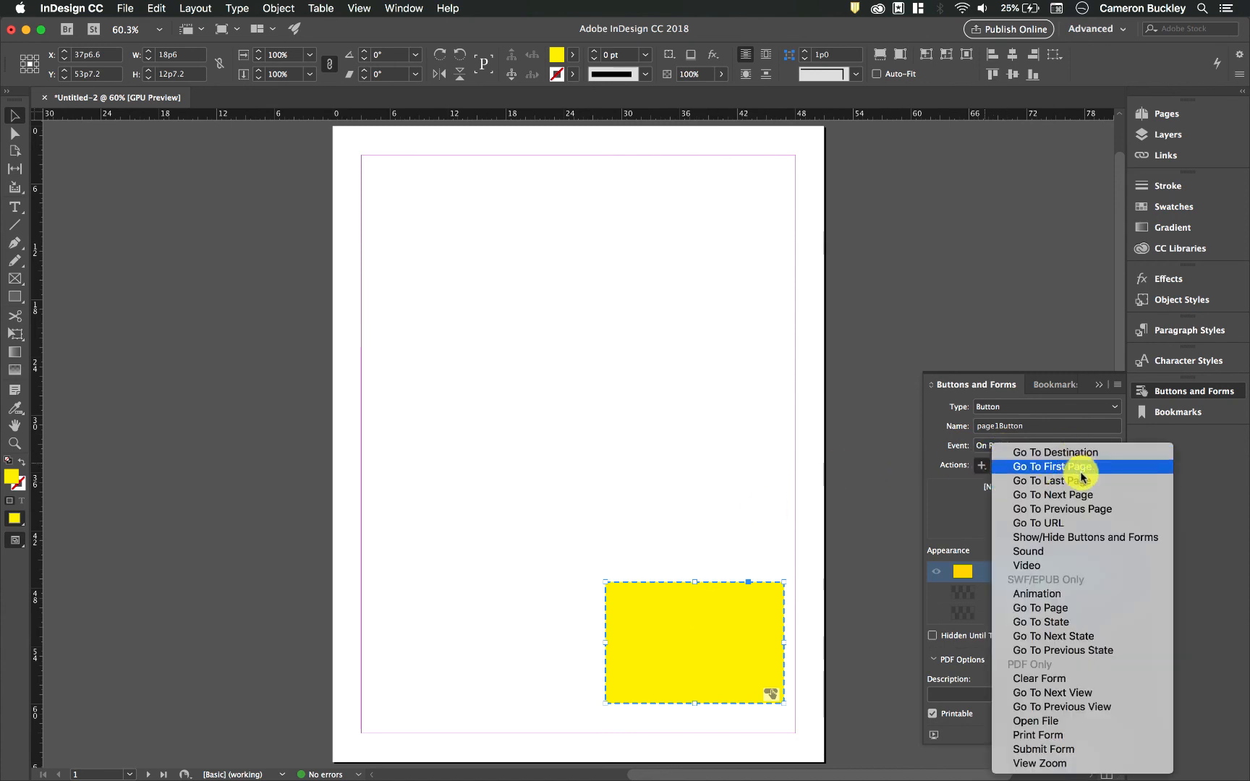
click(1089, 496)
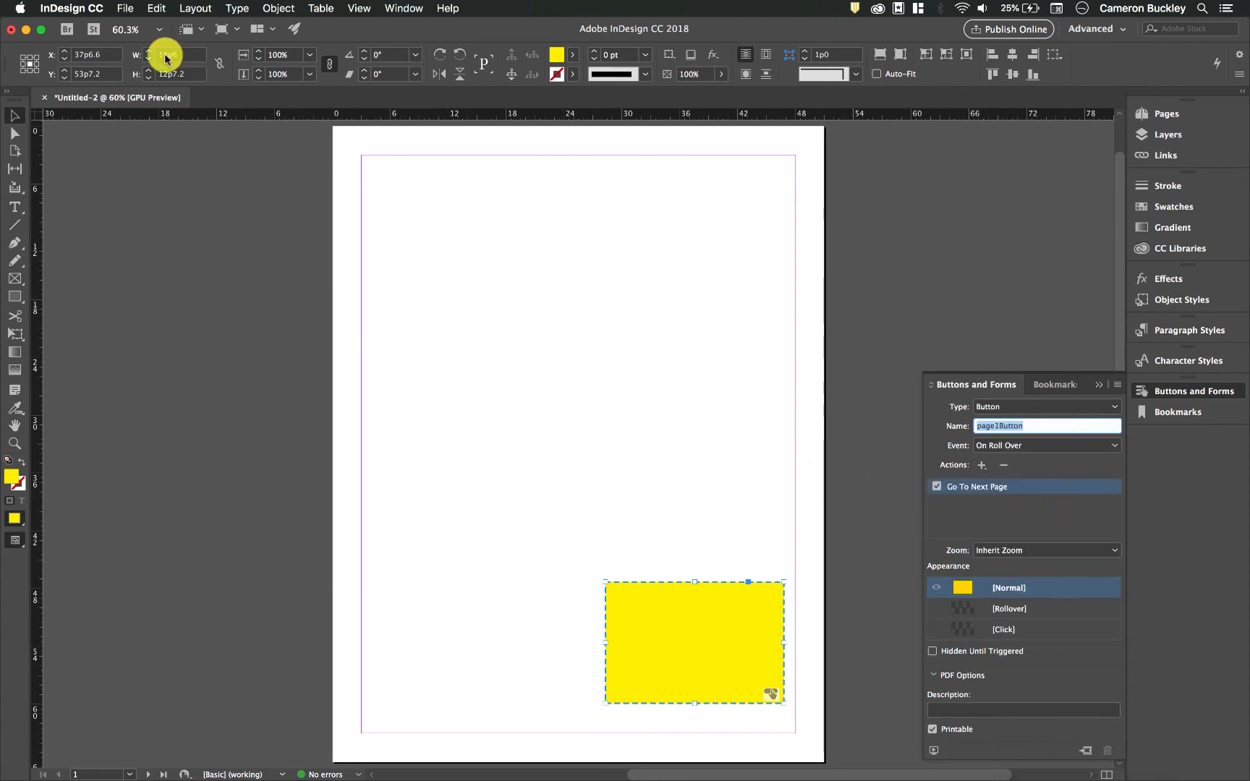
Publish the document online as an update of the existing "Interactive Testing" document and open the published version
click(1031, 30)
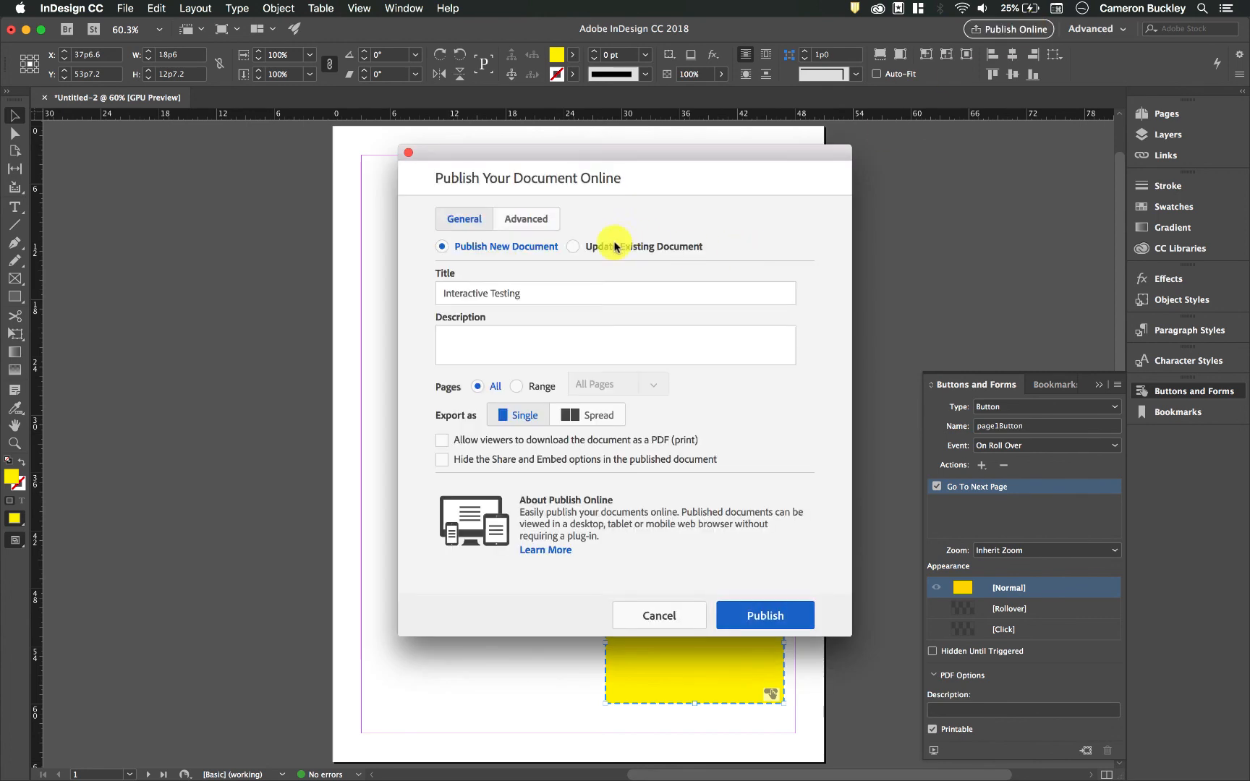
click(572, 248)
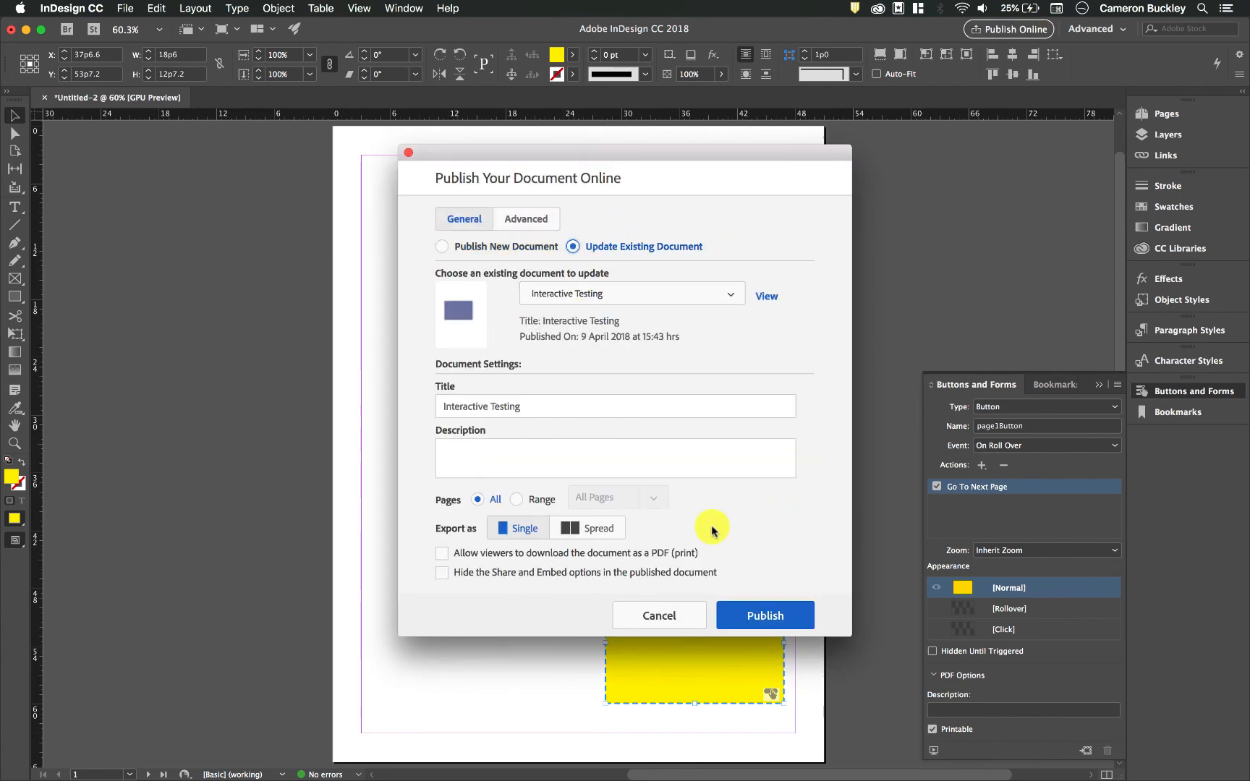
click(787, 615)
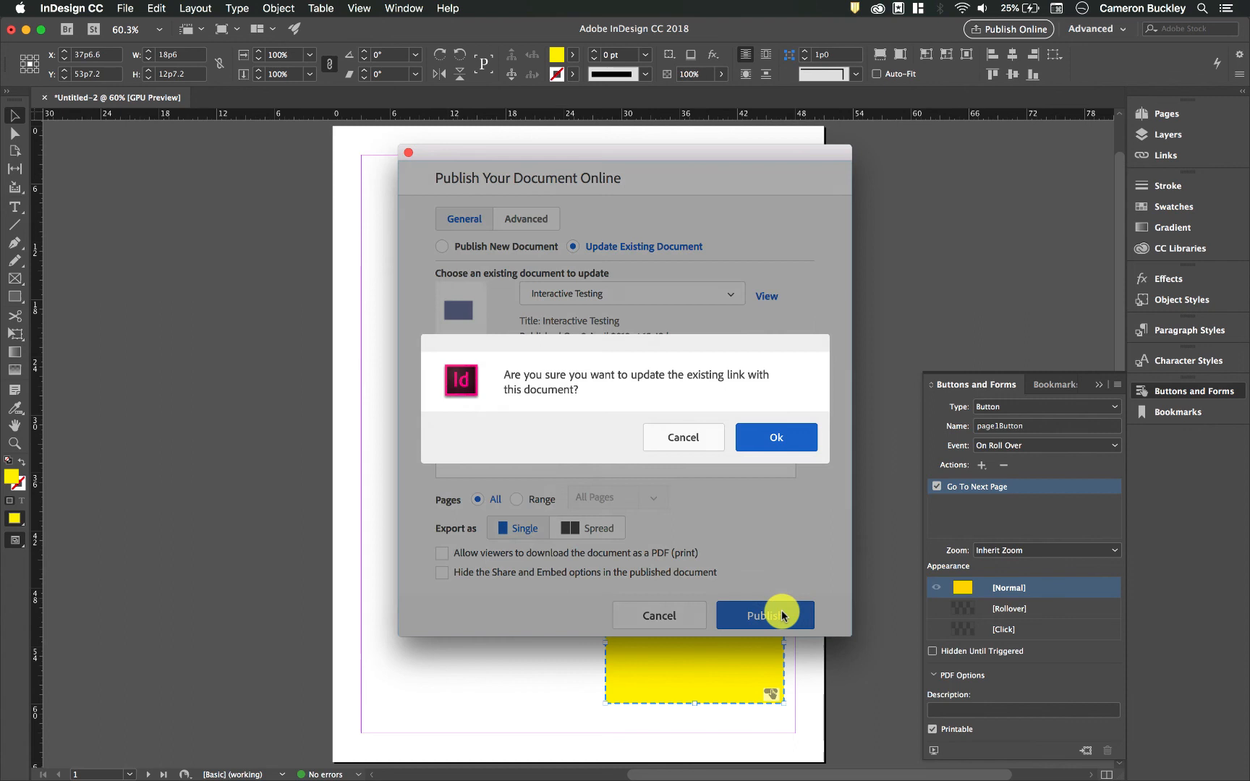
click(801, 437)
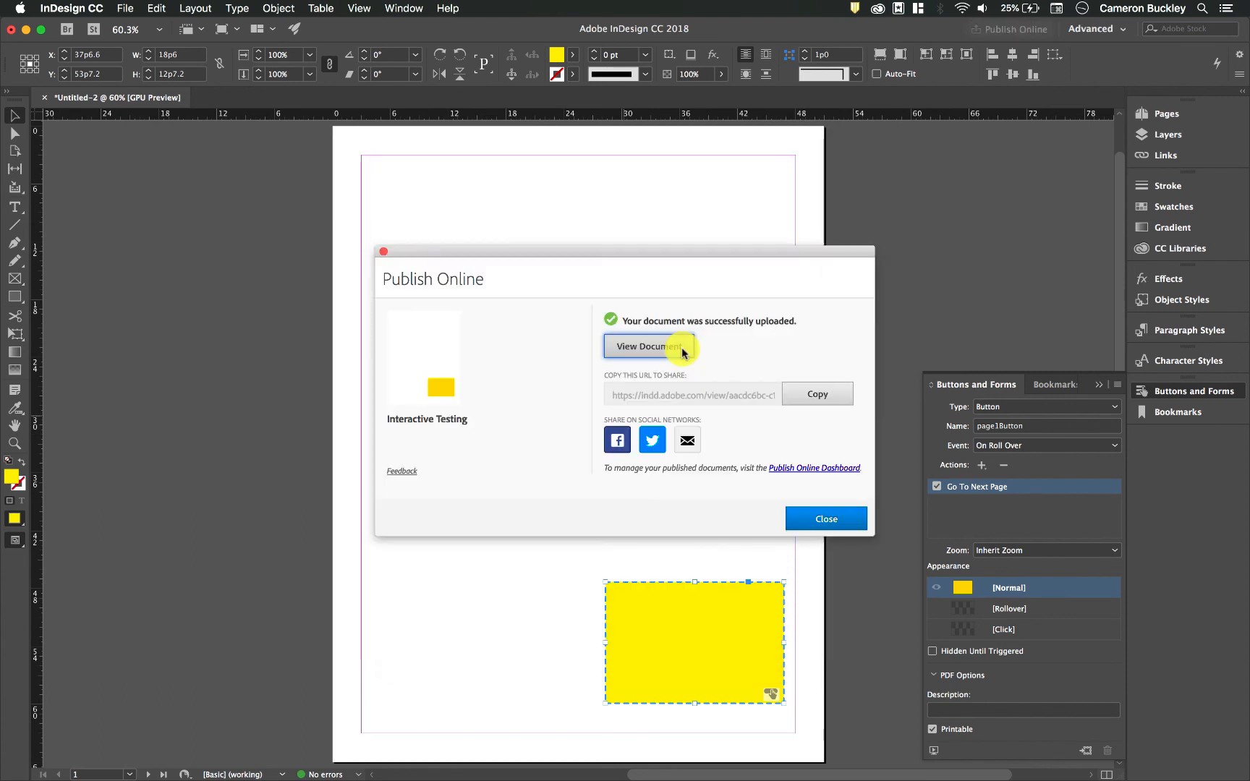
click(641, 424)
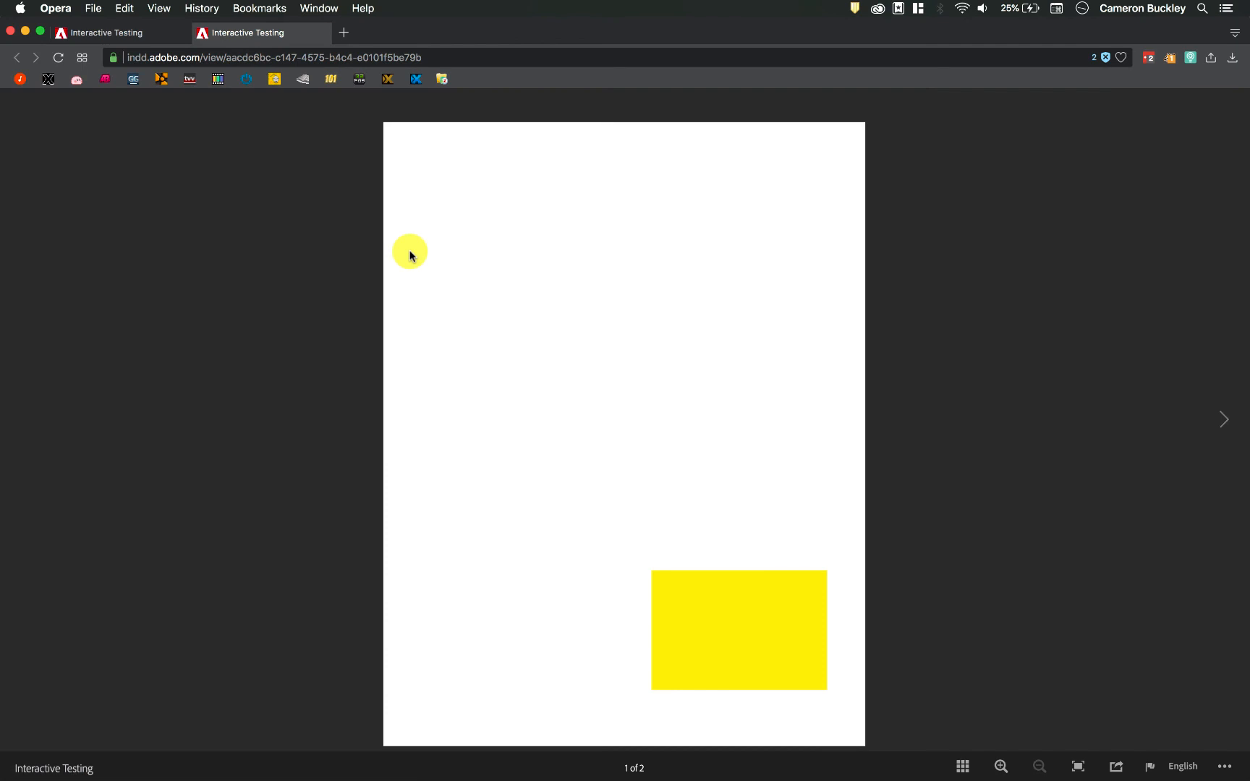
Test the yellow button's rollover page navigation in the published document, returning to page 1 to trigger it a second time
click(687, 572)
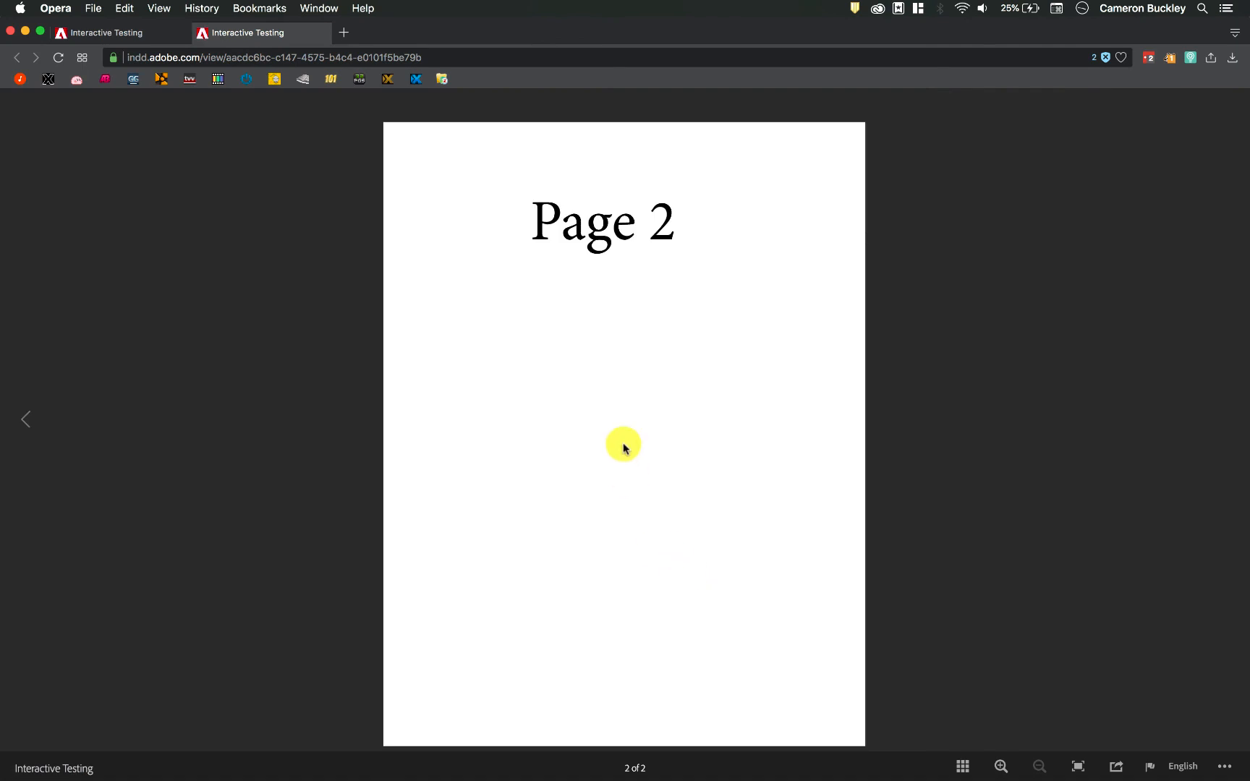
key(Left)
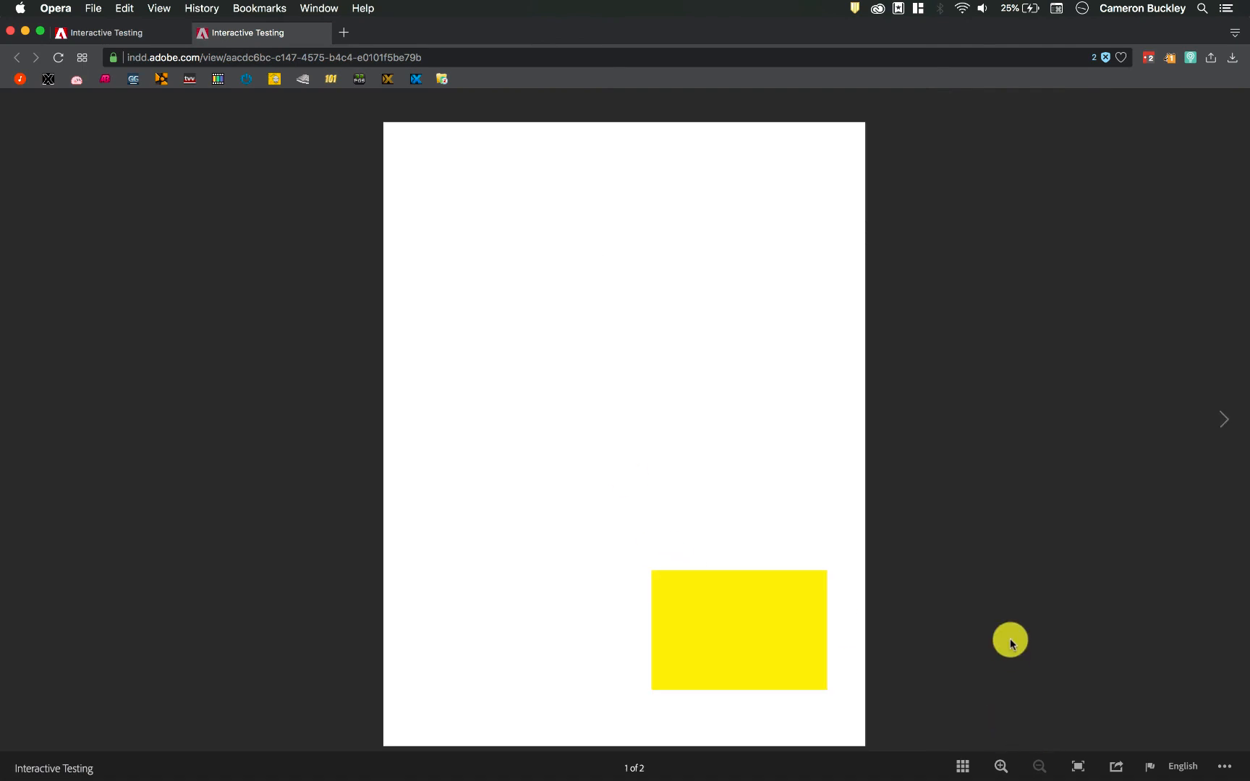
click(745, 589)
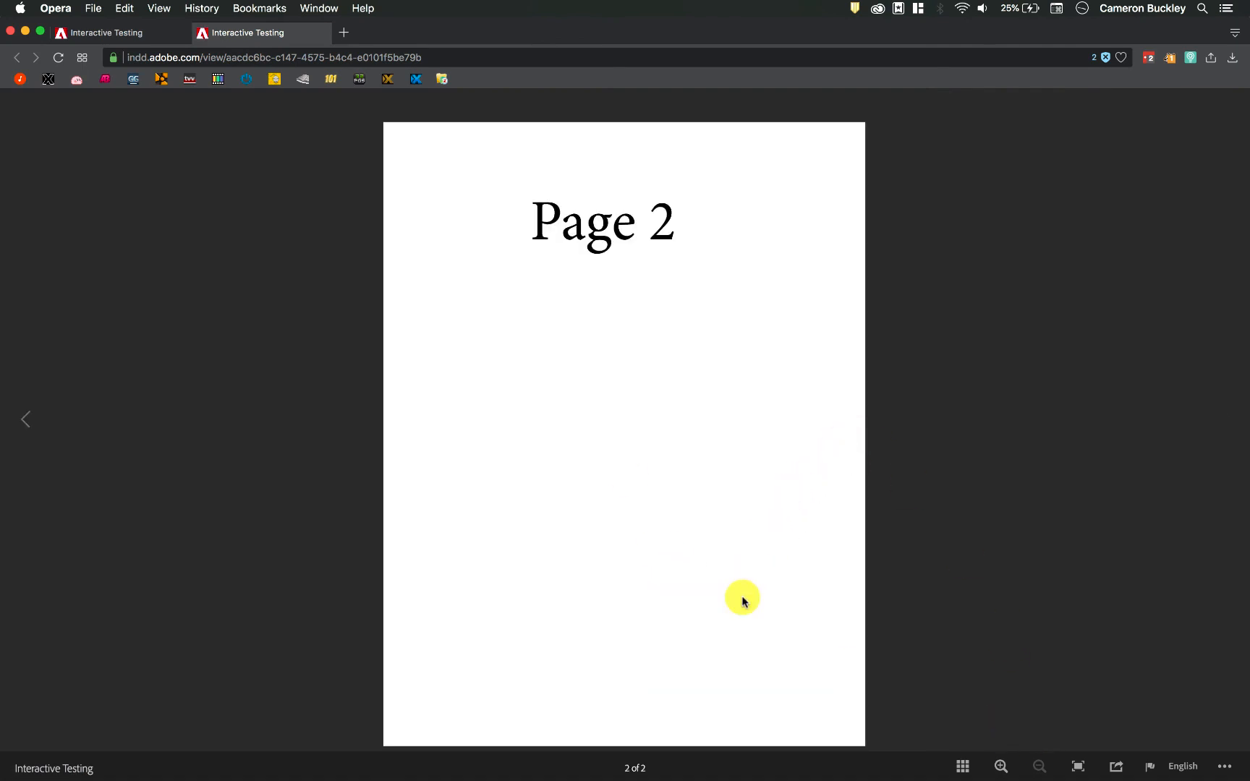
Switch back to InDesign, create a wide text frame across the upper half of page 1 and fill it with placeholder text
key(super+Tab)
click(801, 488)
click(15, 207)
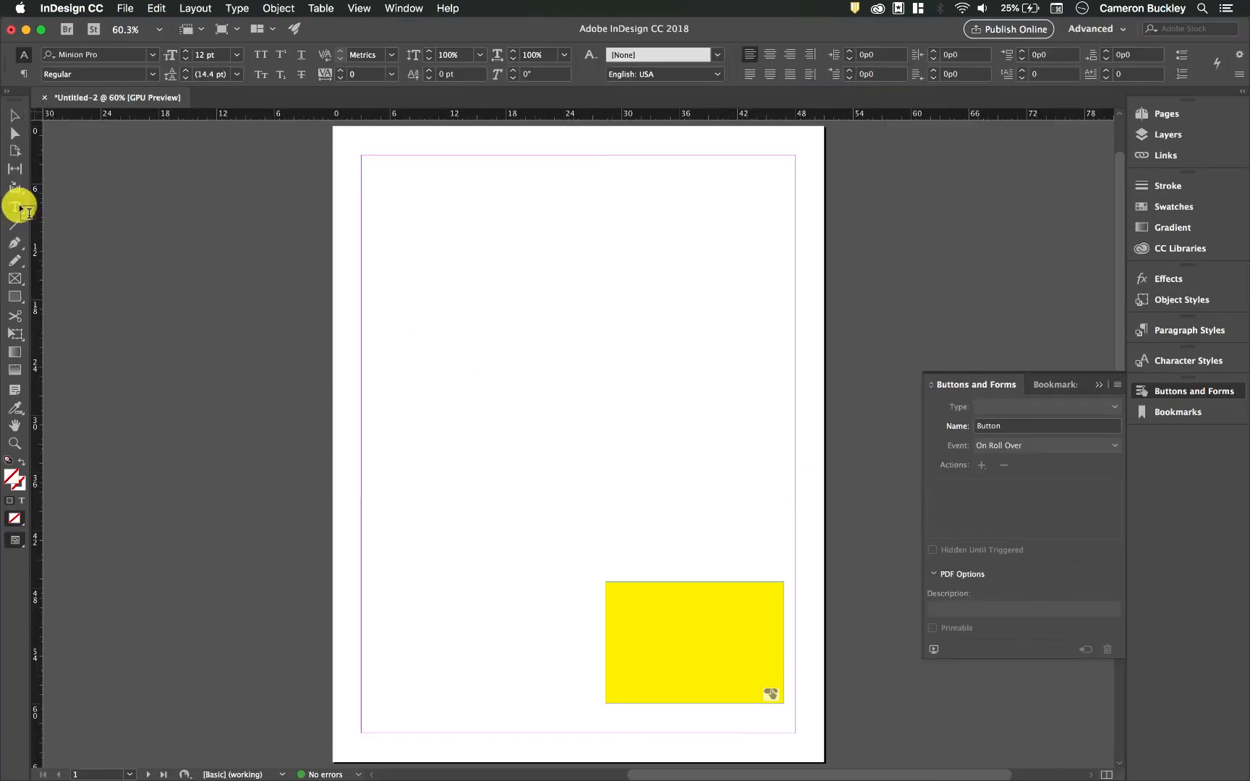
drag(381, 159, 753, 455)
right_click(524, 231)
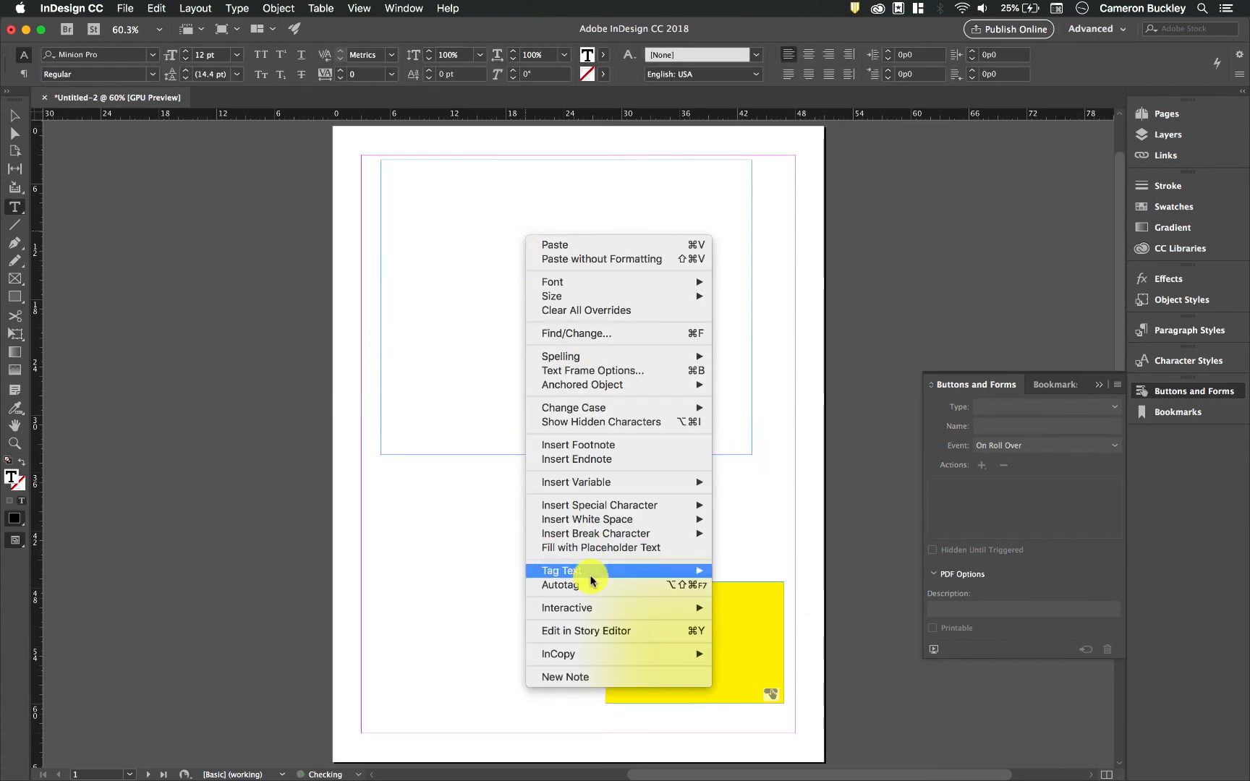
click(598, 550)
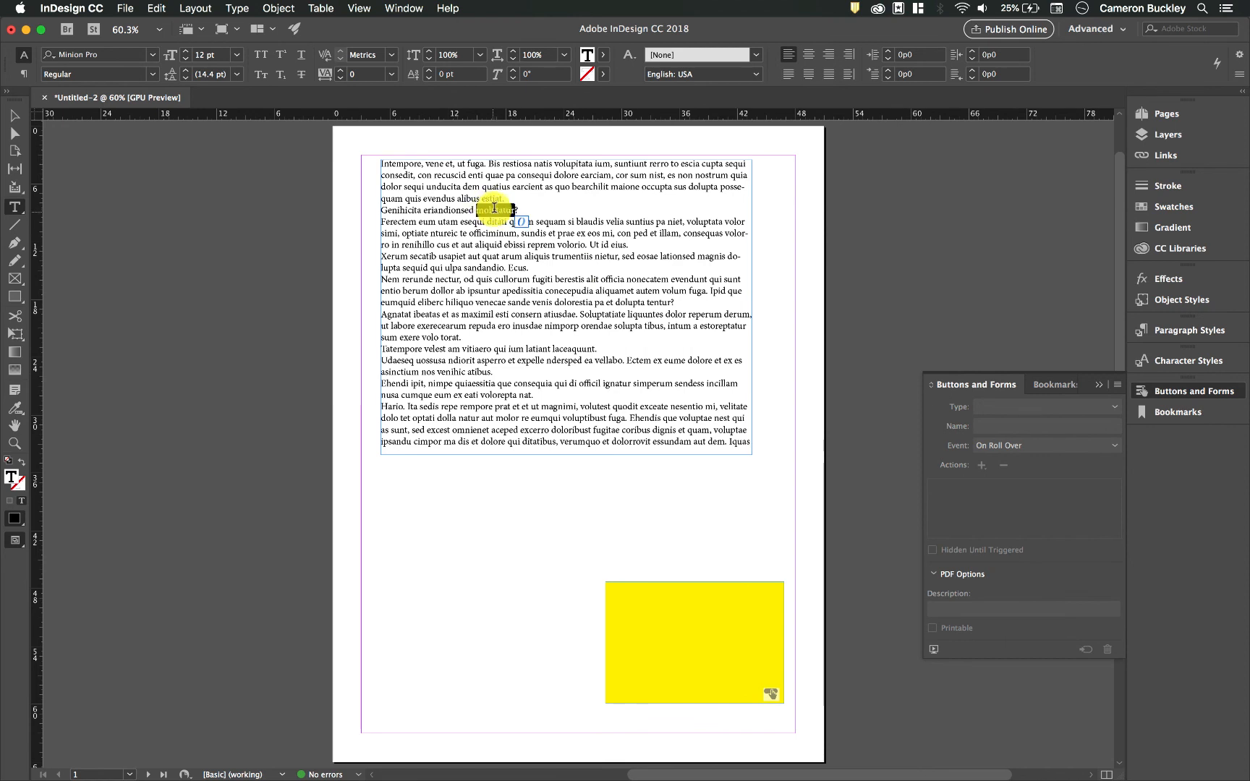
Start a new hyperlink on the word "molutatur" in the placeholder text and link it to page 2 of Untitled-2
right_click(497, 212)
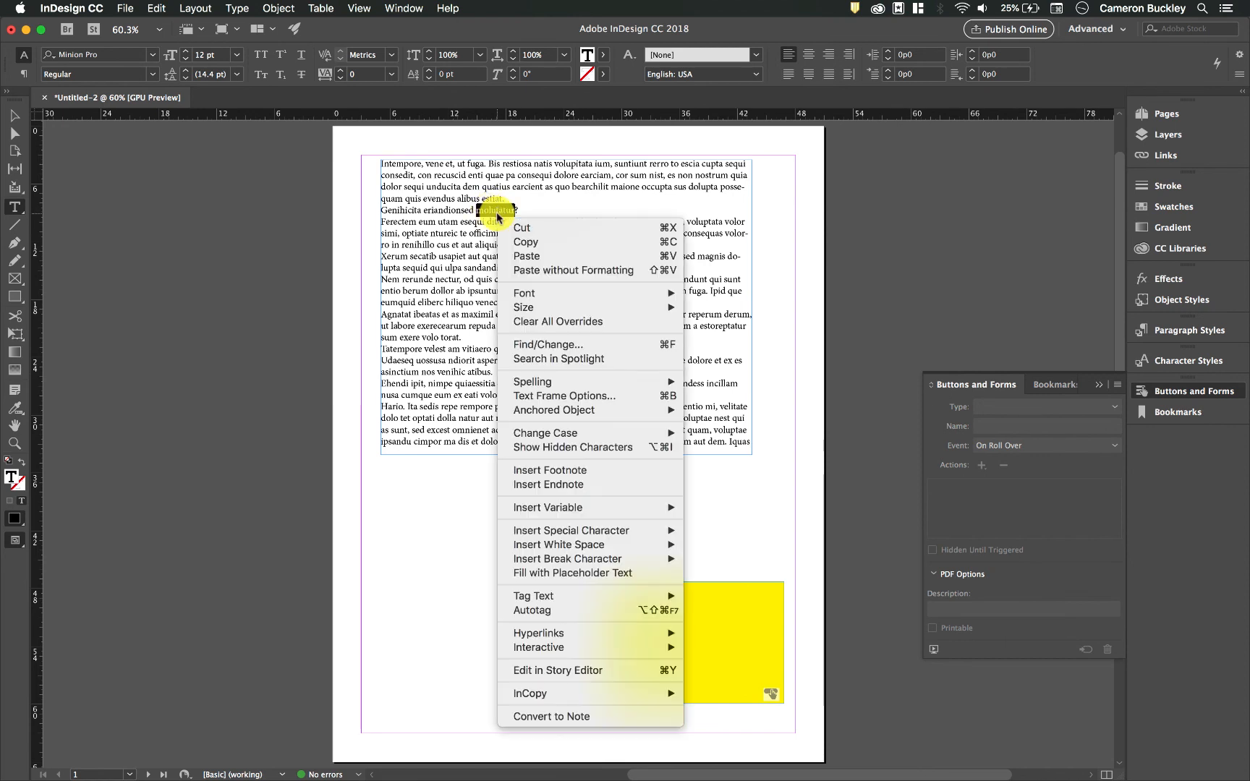
click(485, 209)
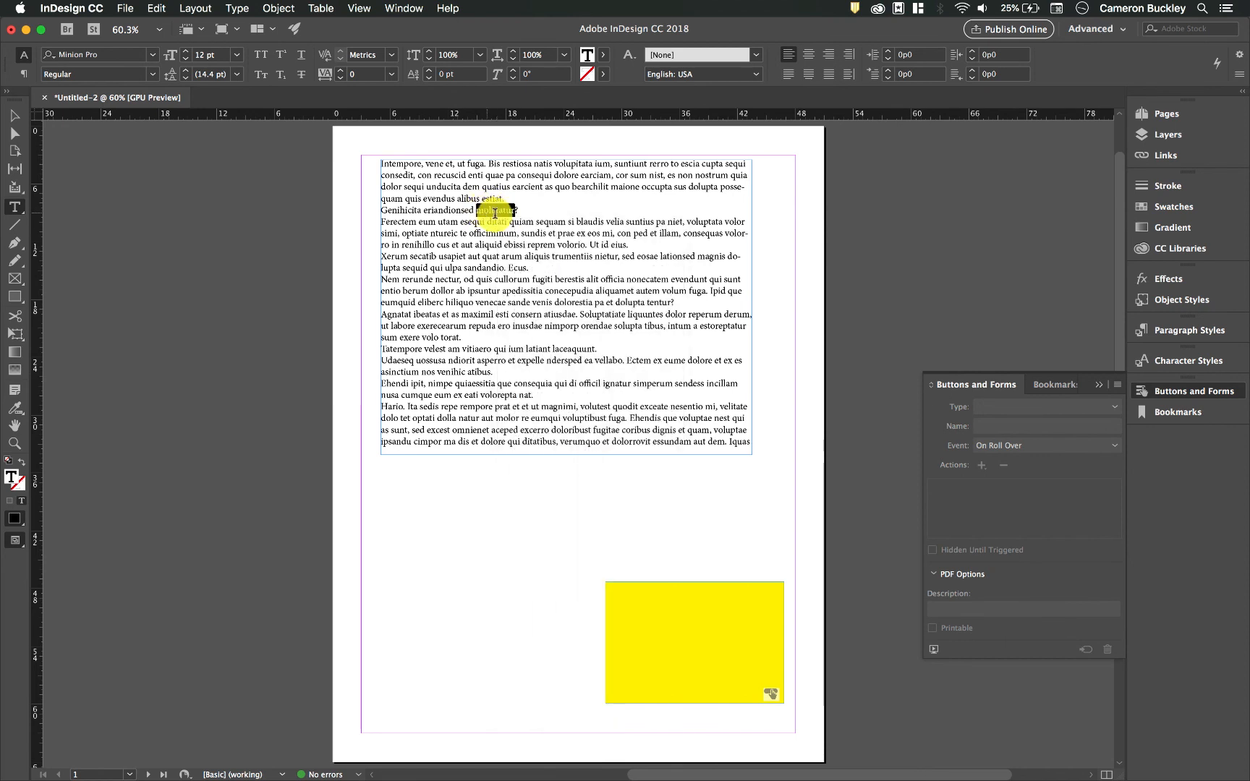
right_click(496, 210)
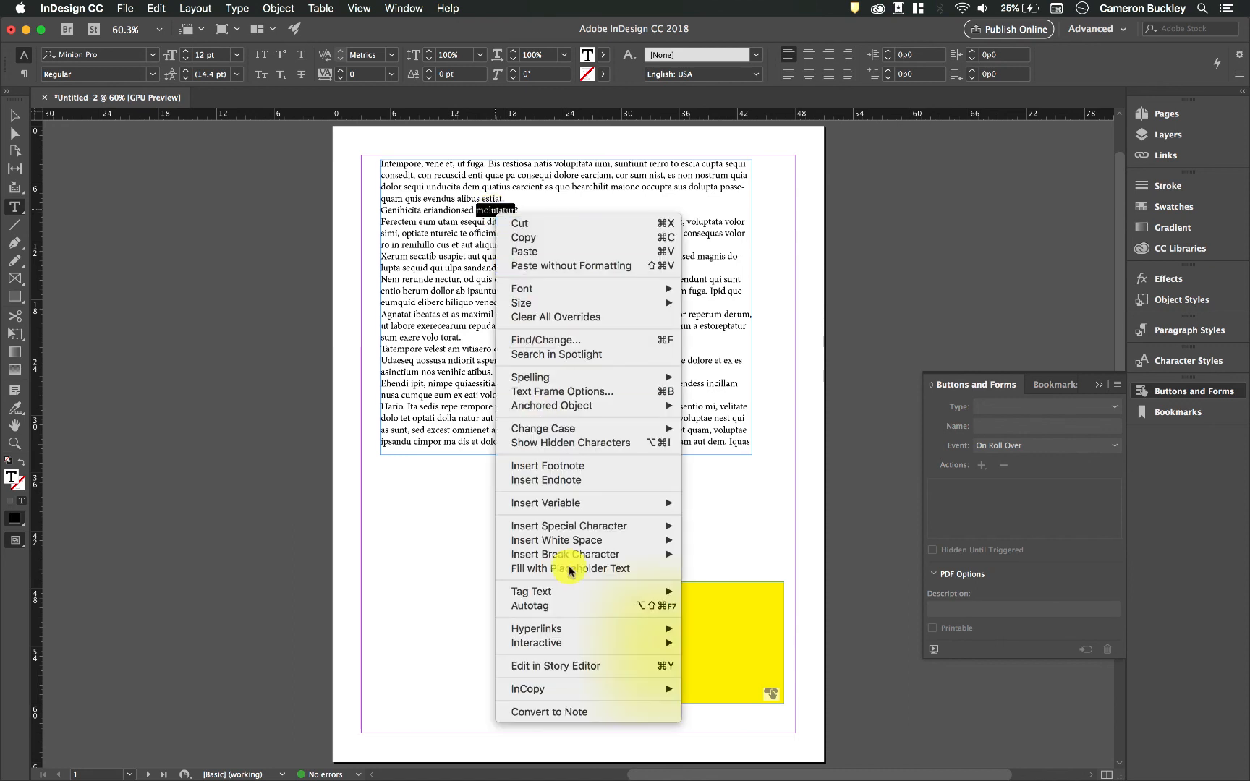
mouse_move(603, 628)
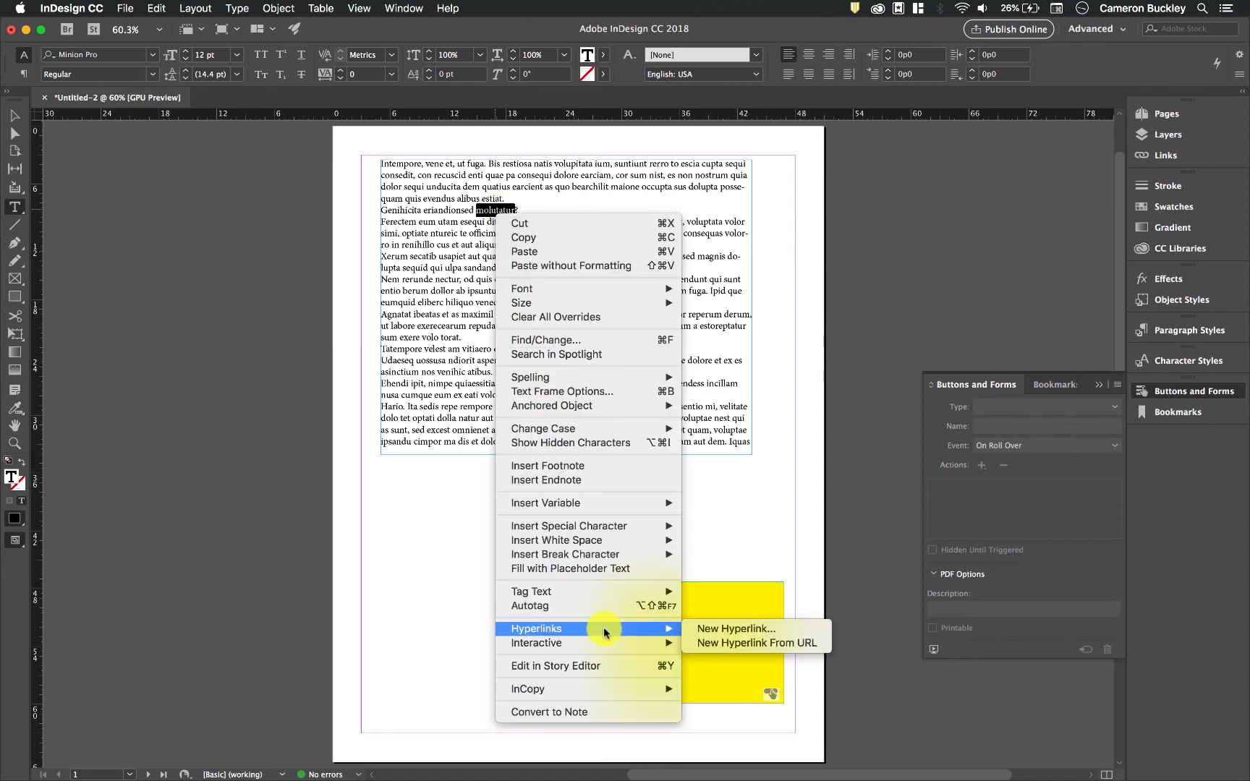
click(726, 628)
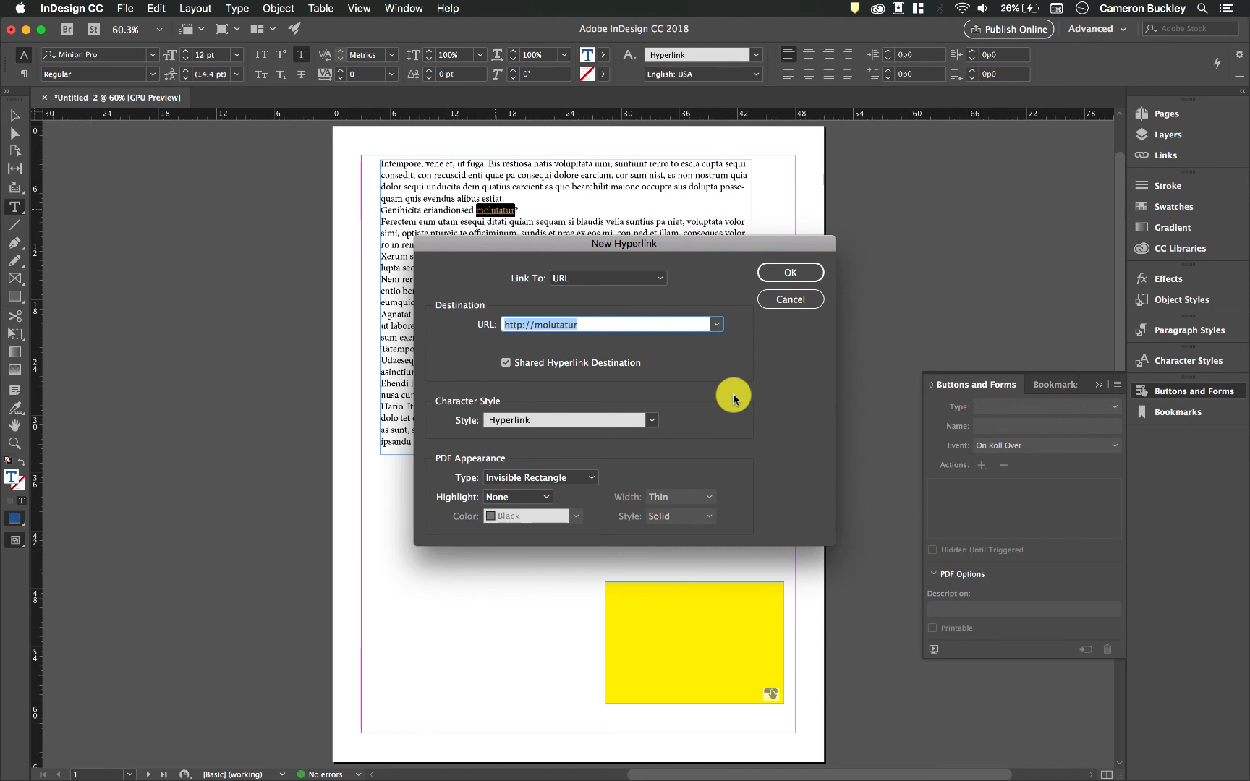
click(587, 325)
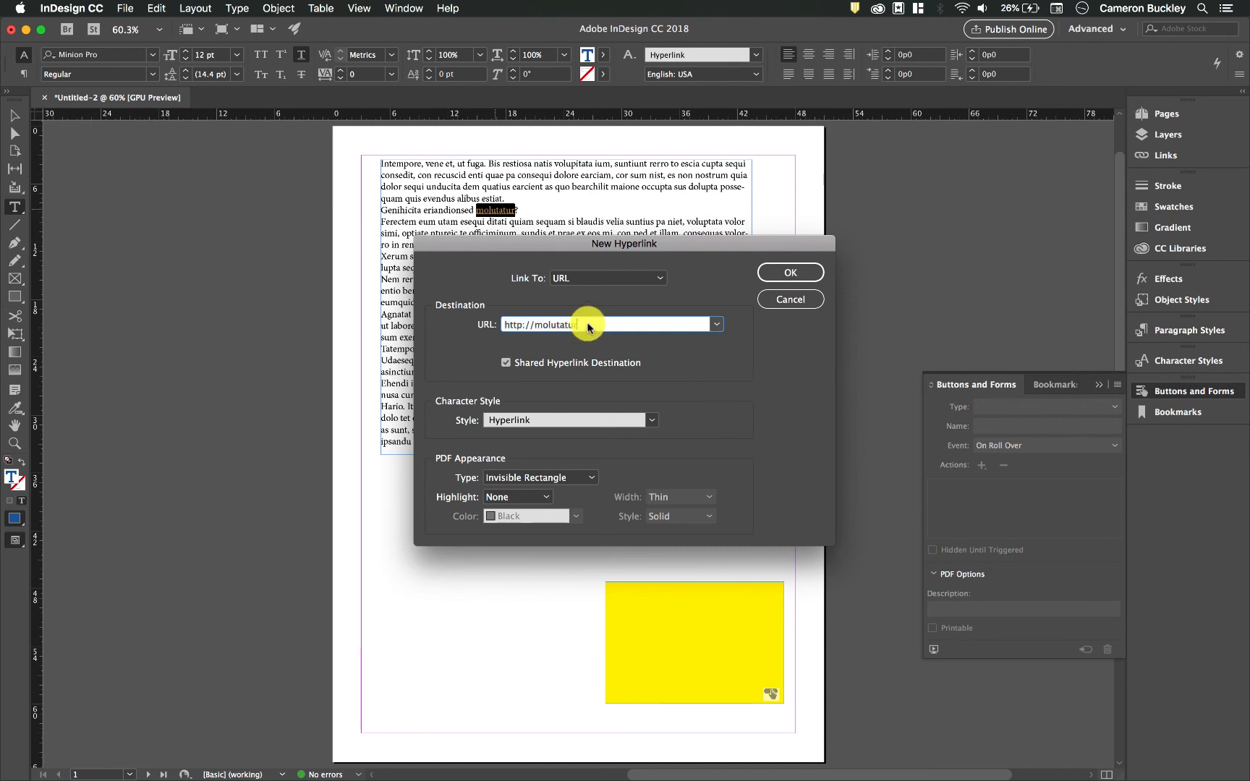
click(600, 277)
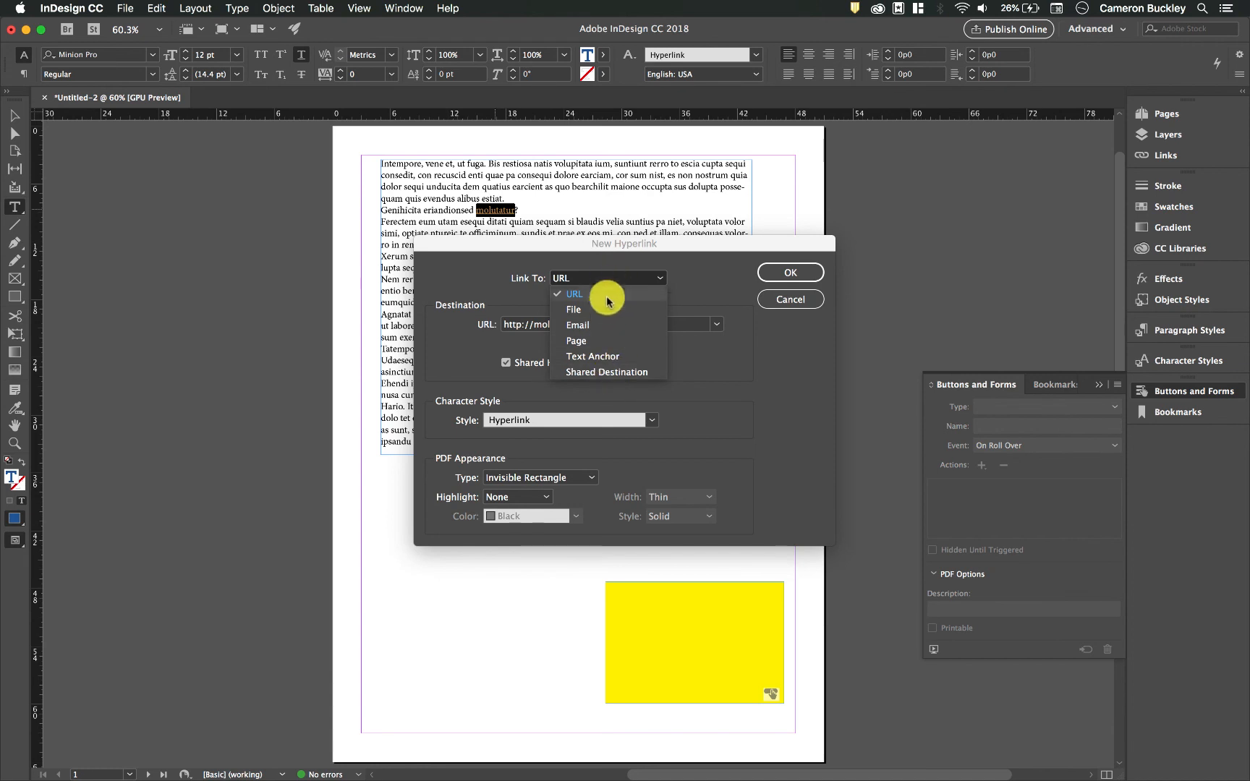
click(578, 341)
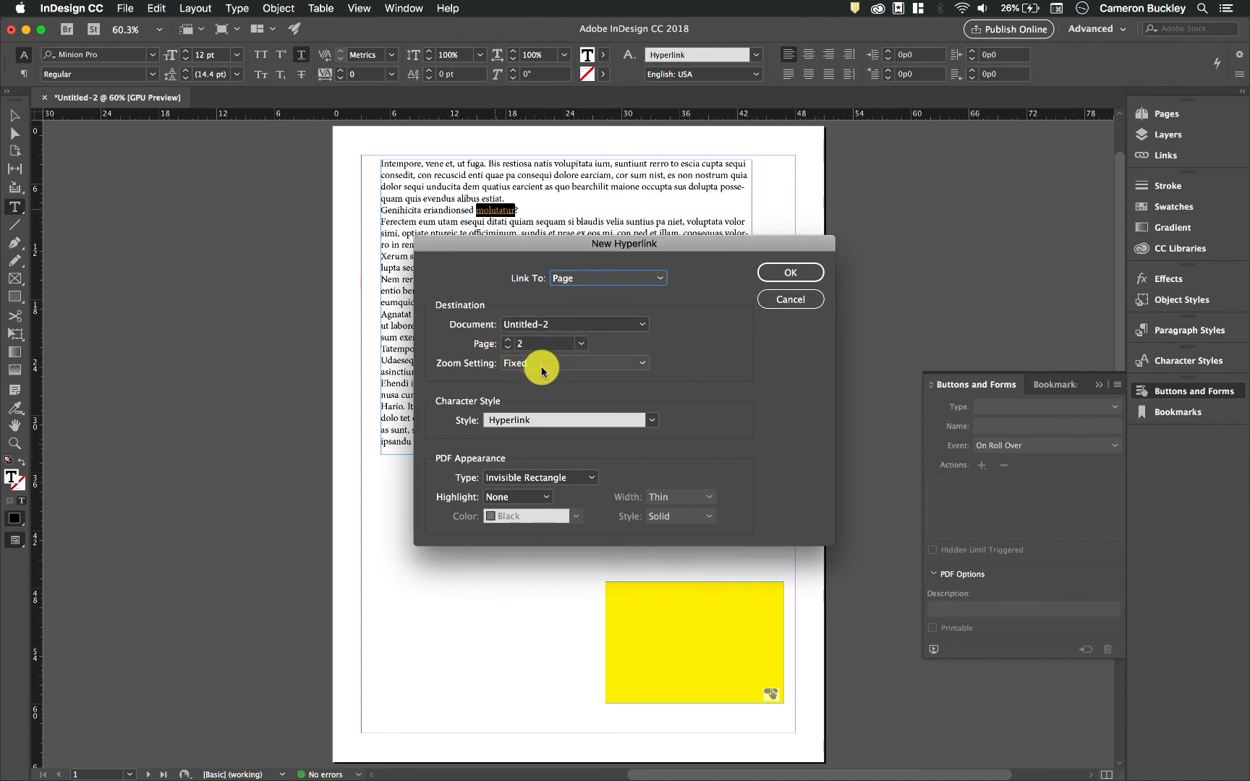
Give the hyperlink a new character style with a 24 pt font size and finish creating the hyperlink
click(548, 418)
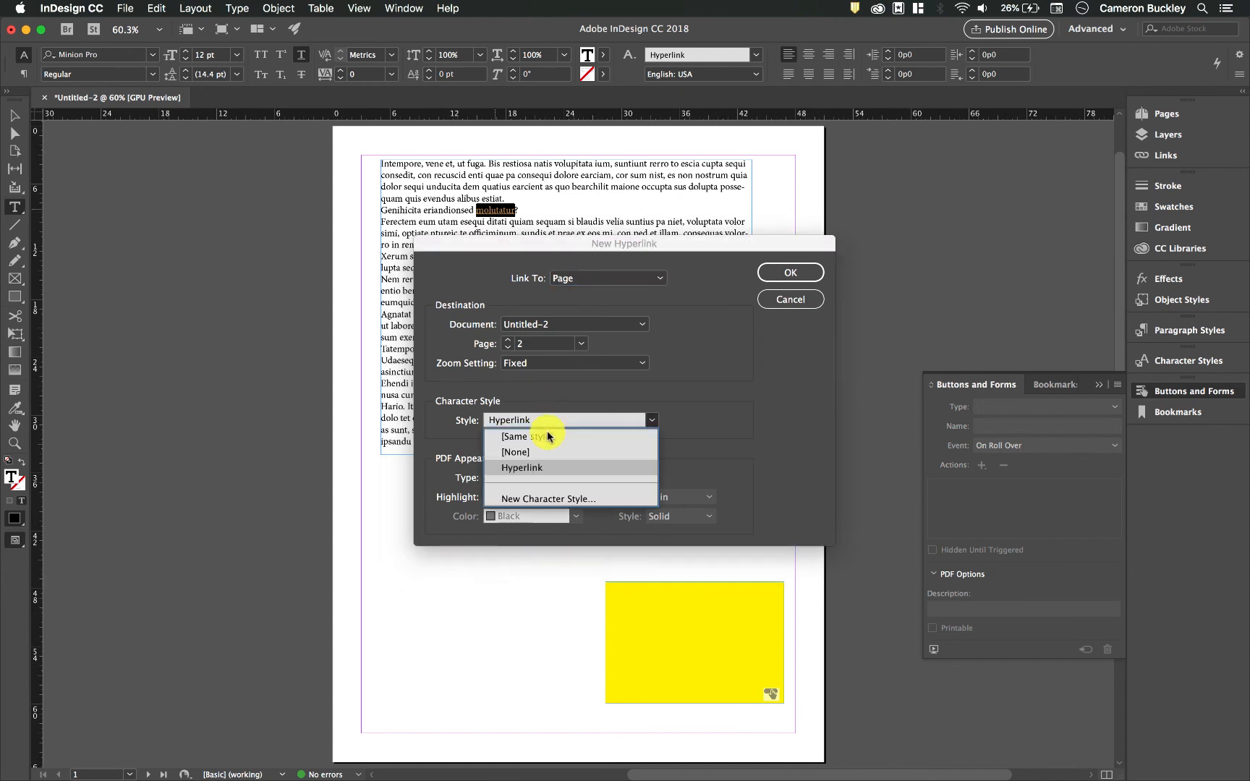
click(550, 437)
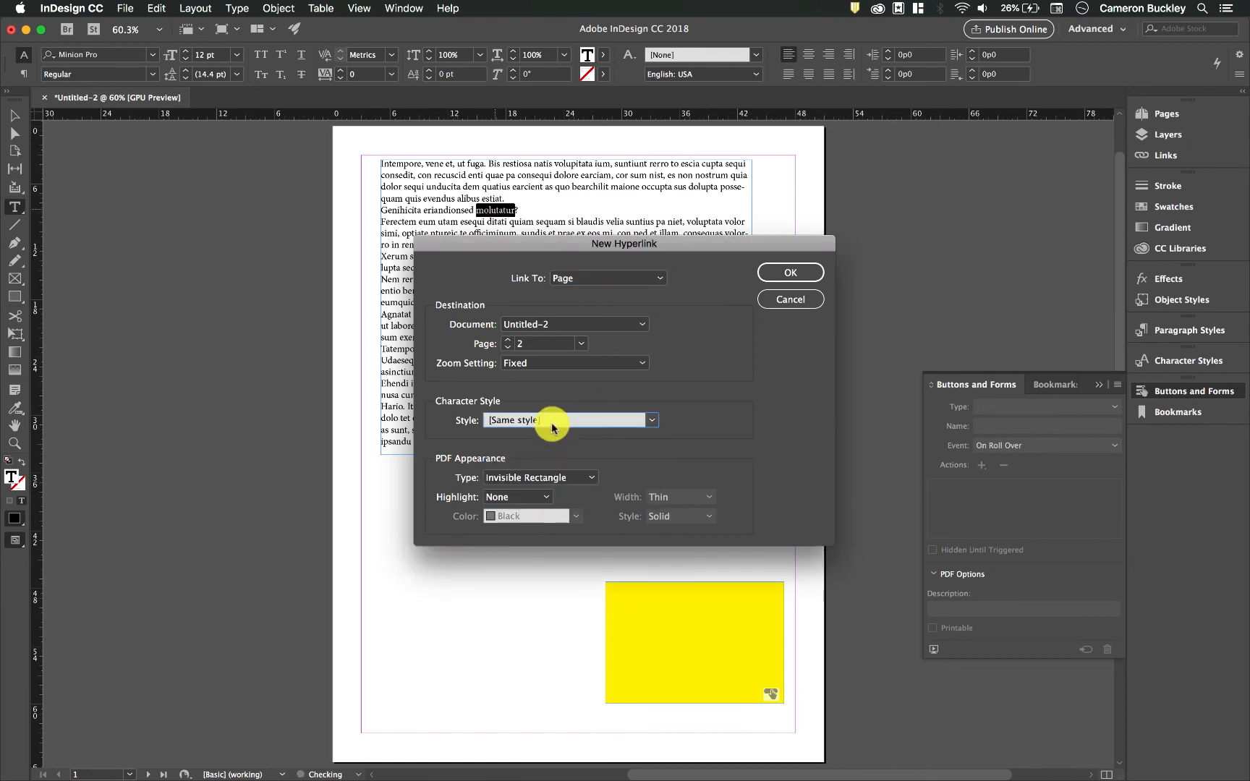
click(594, 421)
click(577, 497)
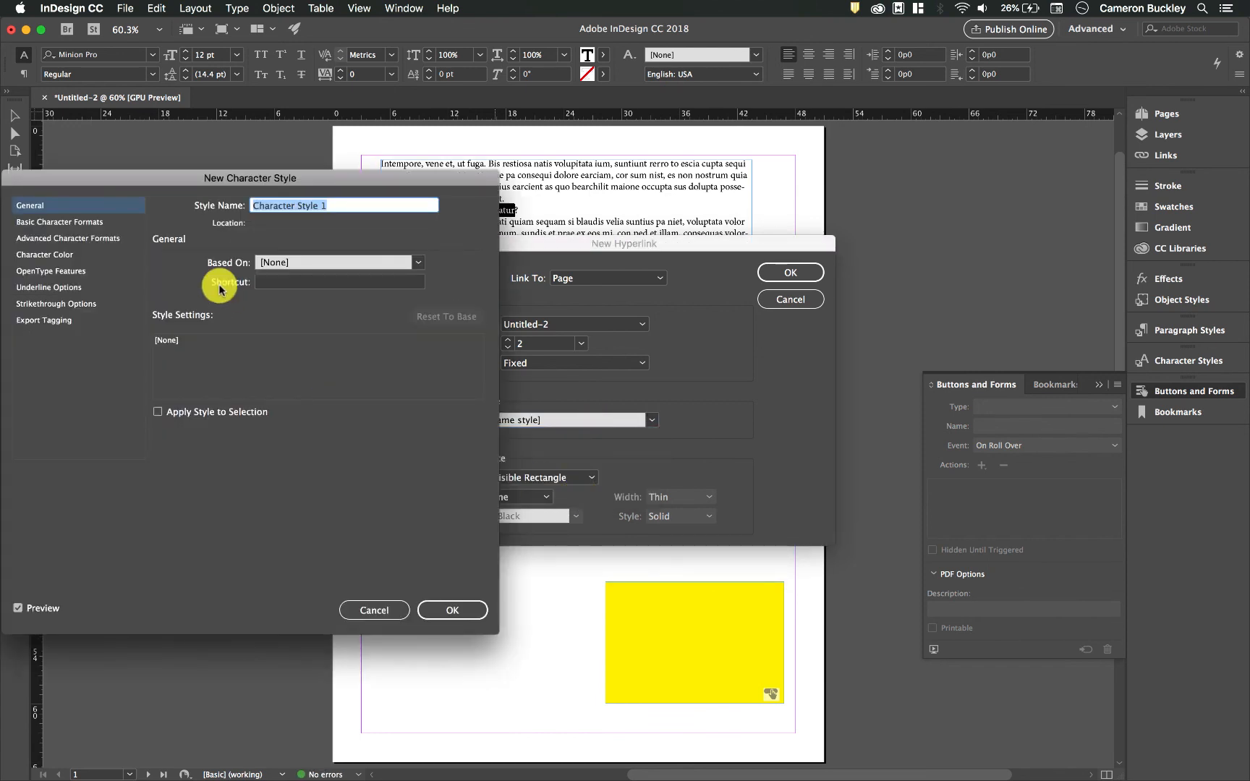
click(76, 223)
click(242, 309)
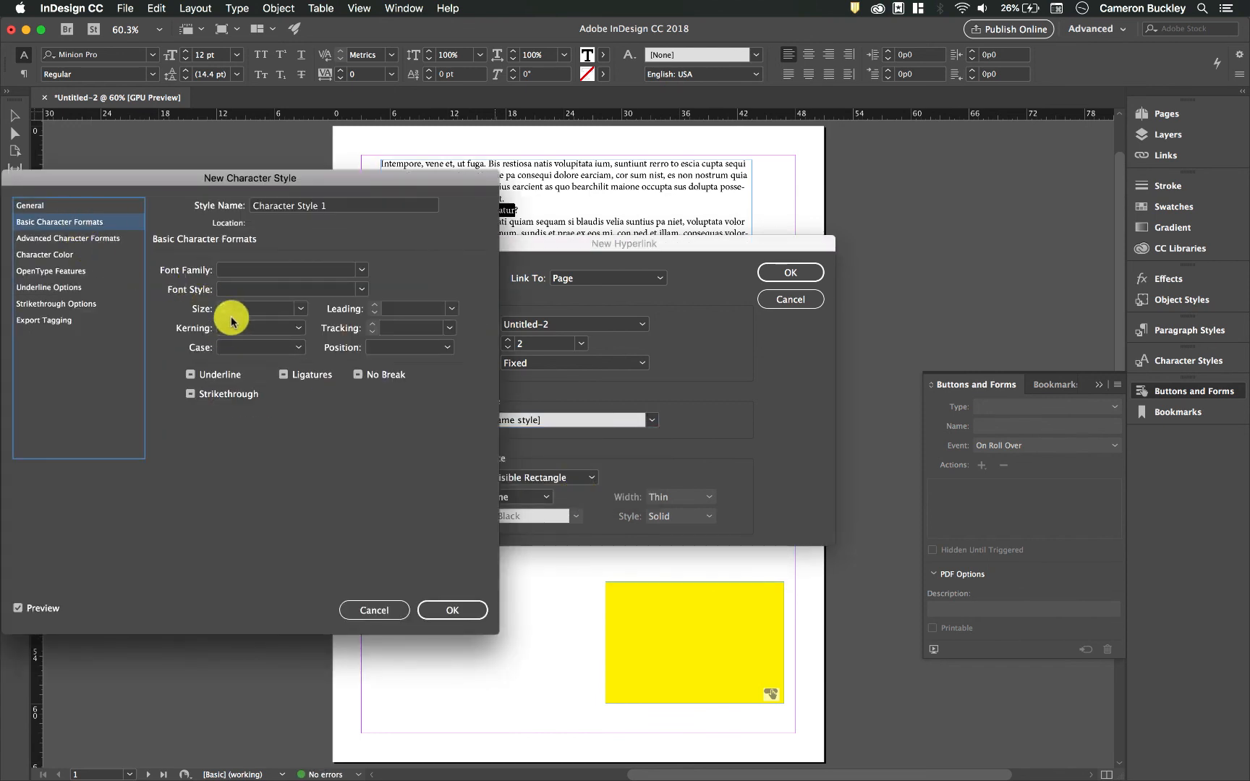
text(24)
key(Return)
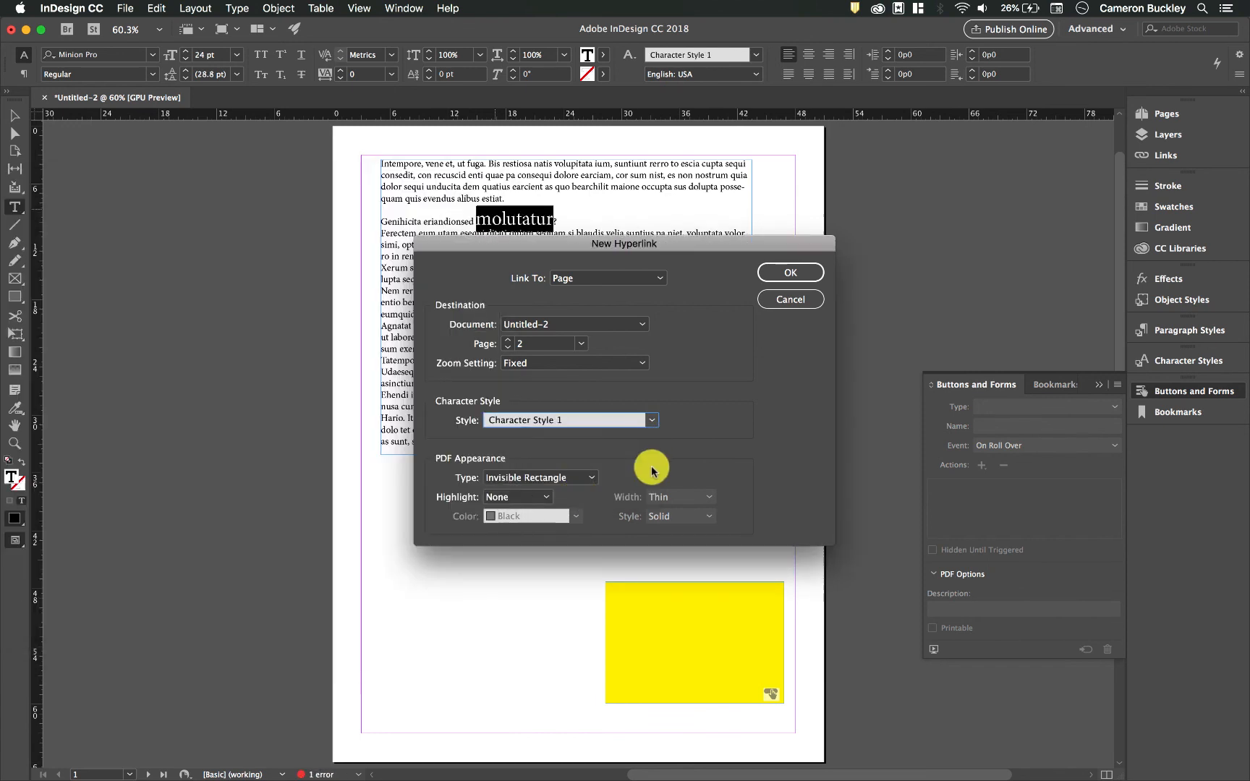
click(789, 272)
click(640, 255)
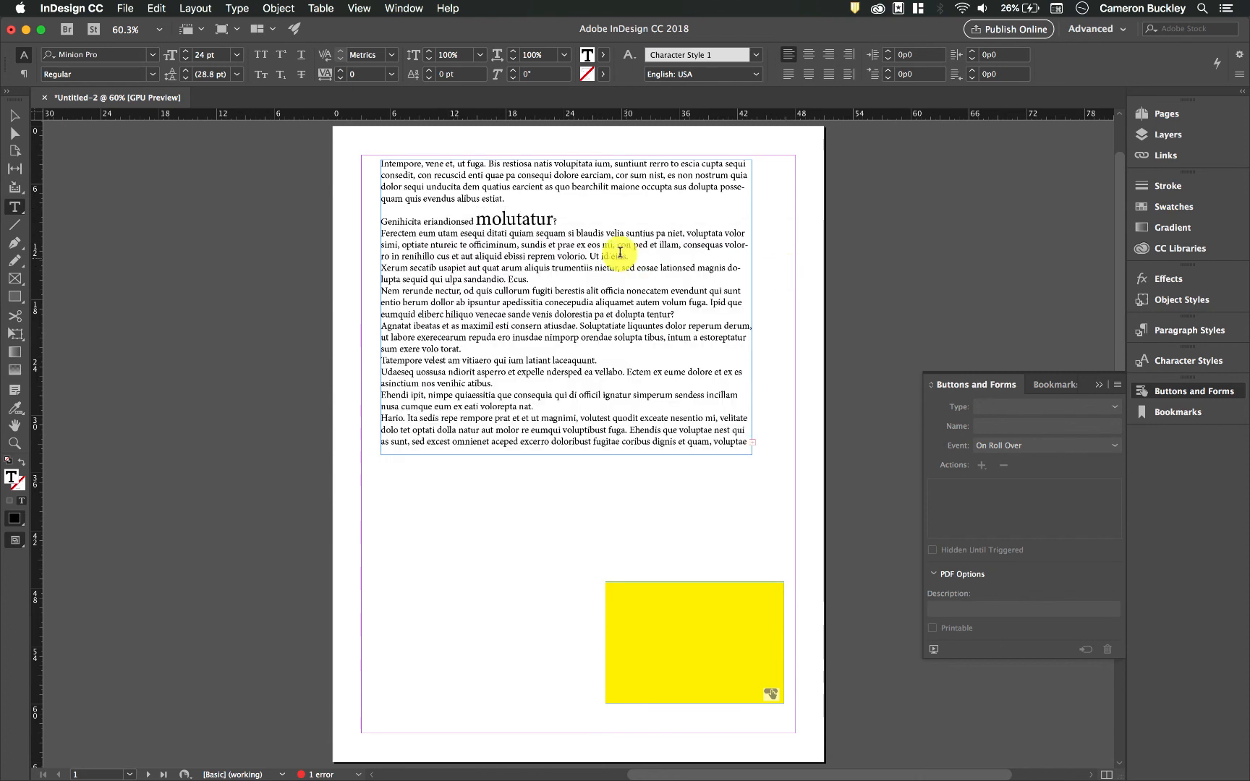
Republish the document with its new text hyperlink over the existing "Interactive Testing" document and view it online
click(1002, 30)
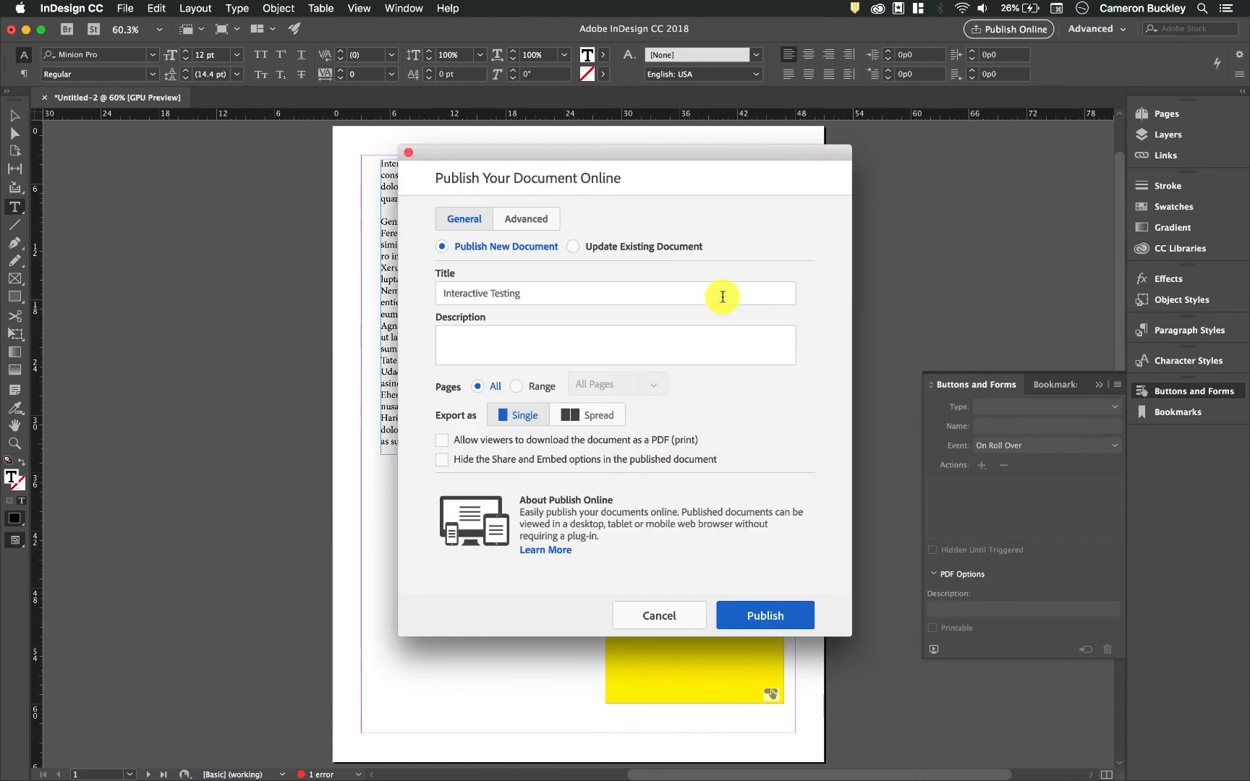
click(607, 252)
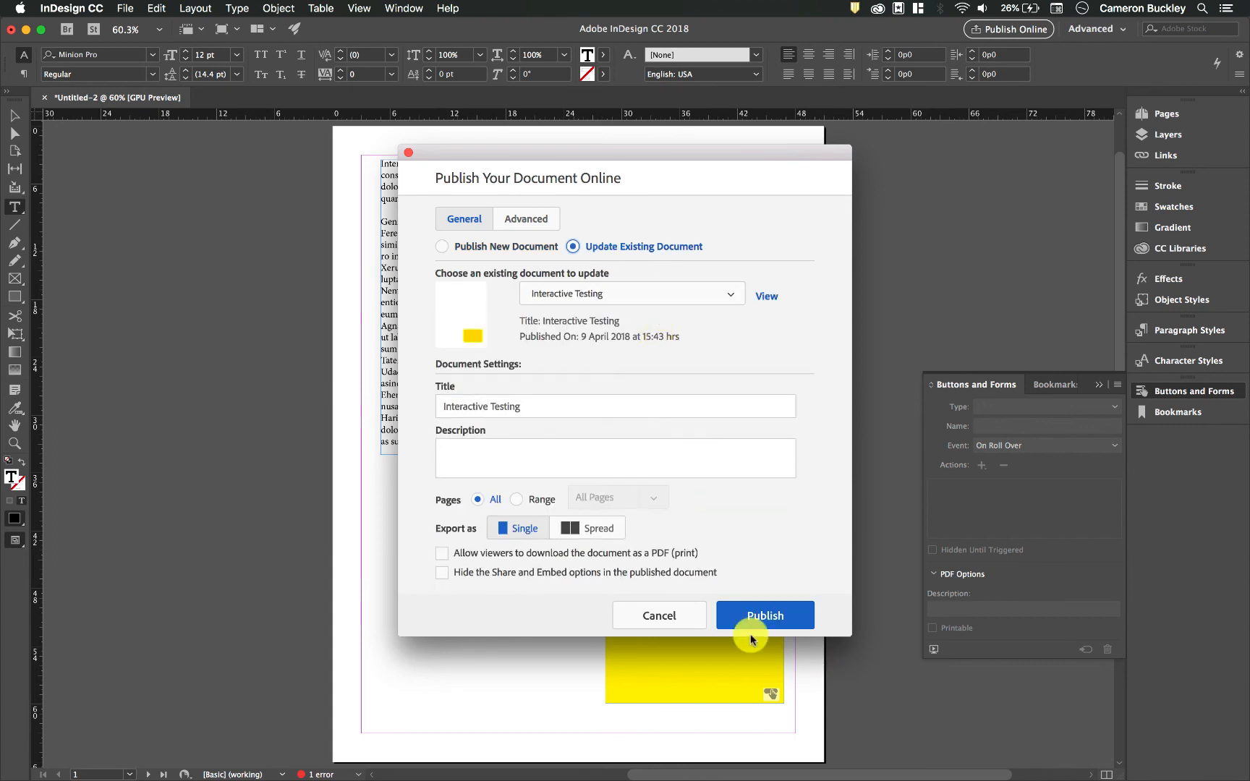
click(798, 617)
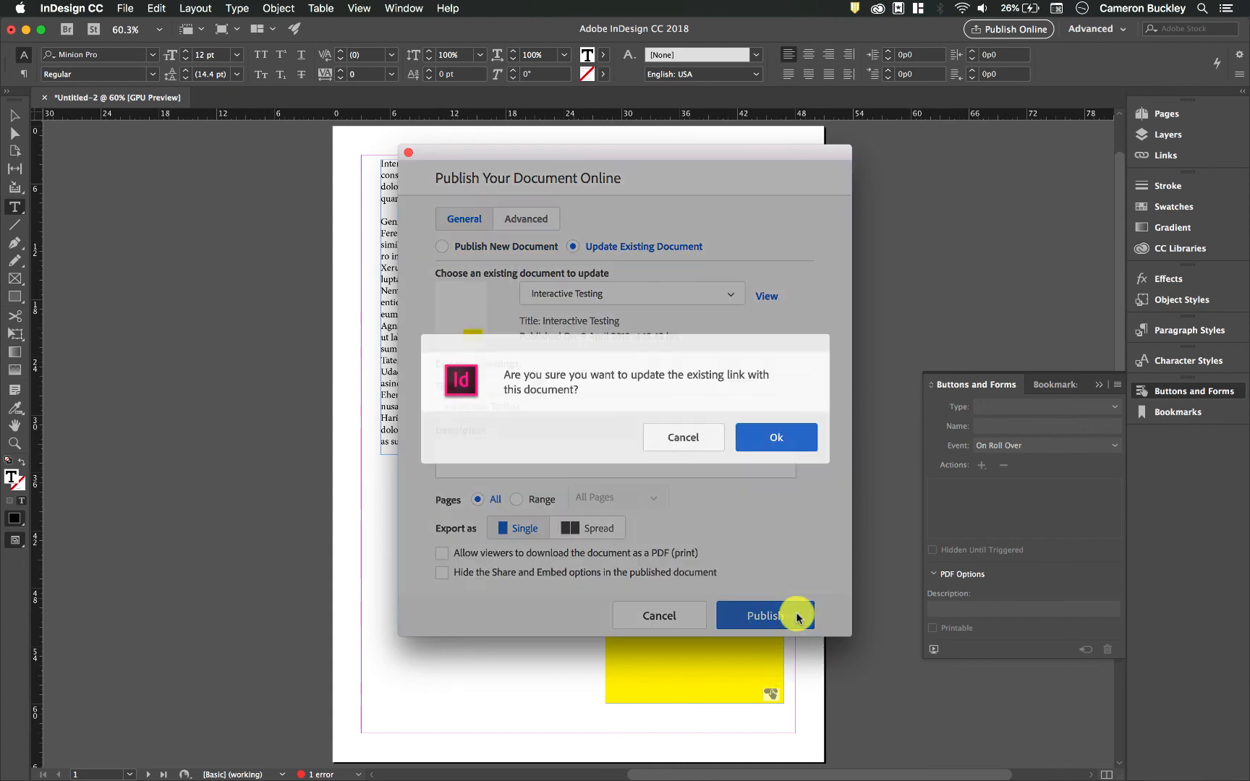
click(780, 432)
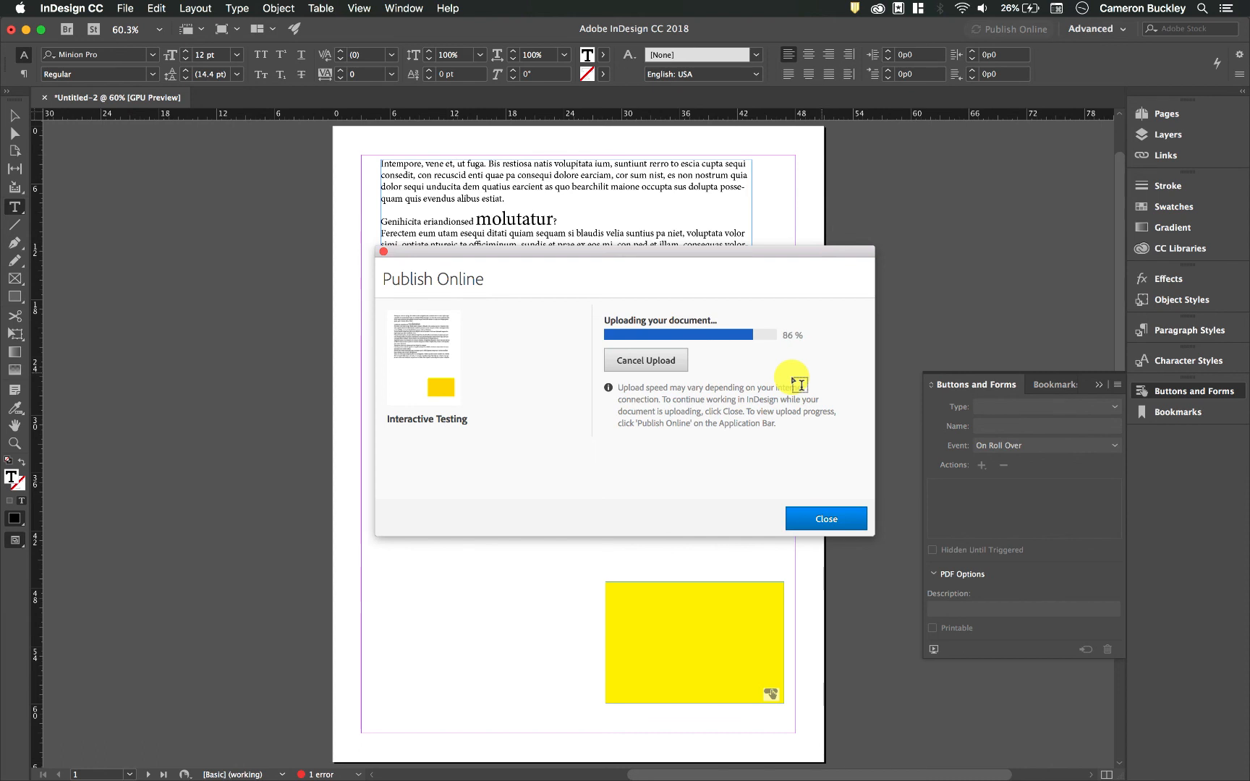
click(669, 347)
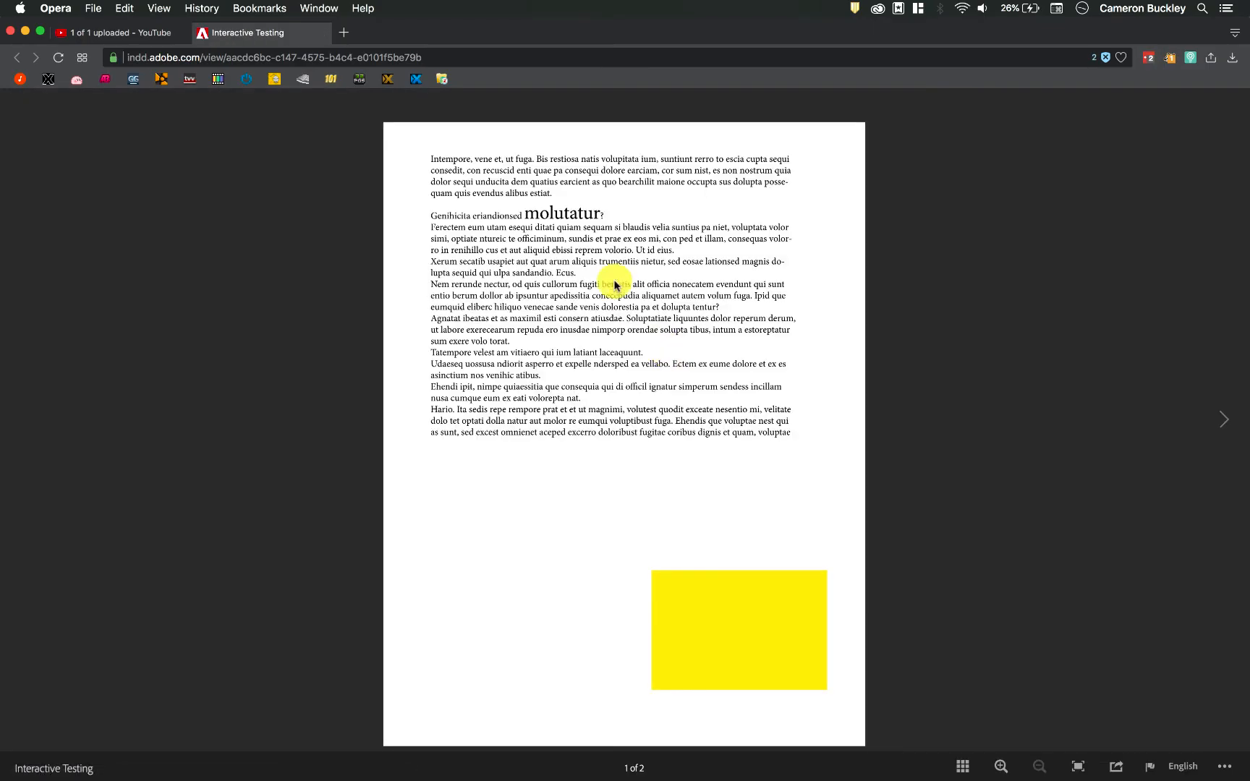
Test the "molutatur" hyperlink in the published document, return to page 1 and test the yellow rollover button
click(575, 217)
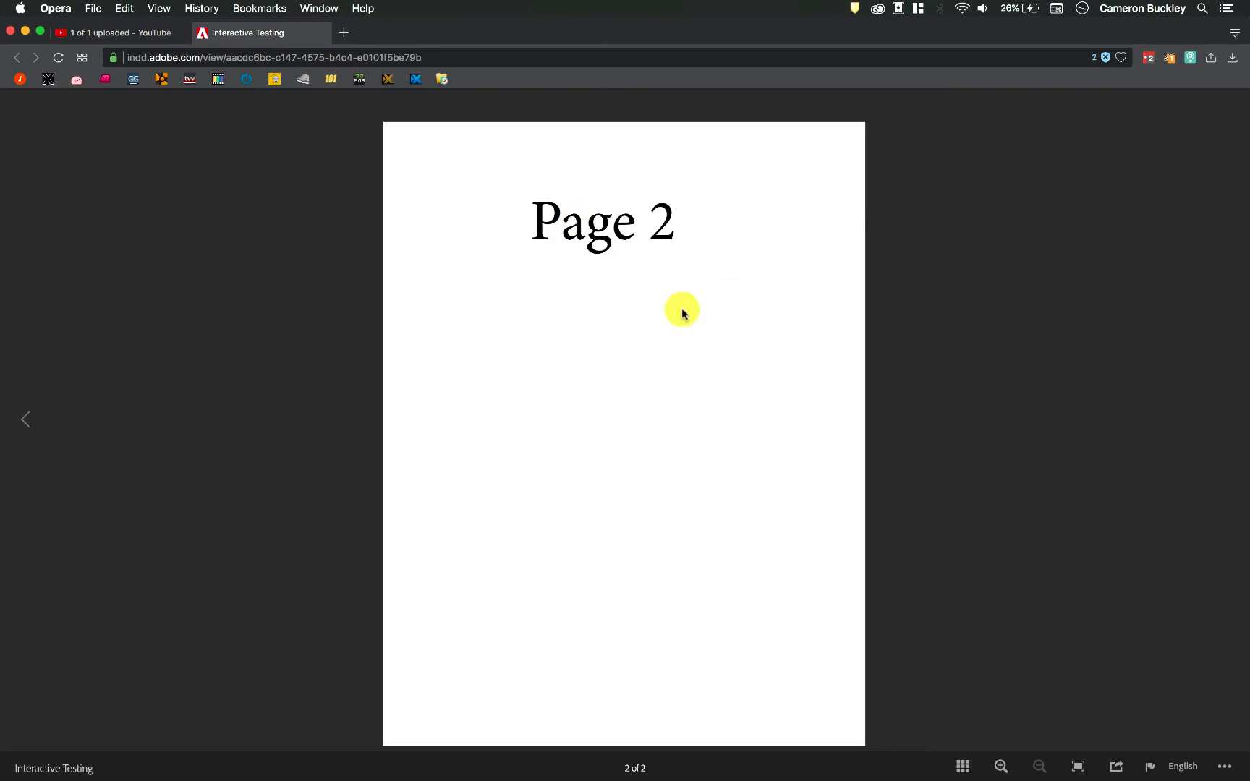
key(Left)
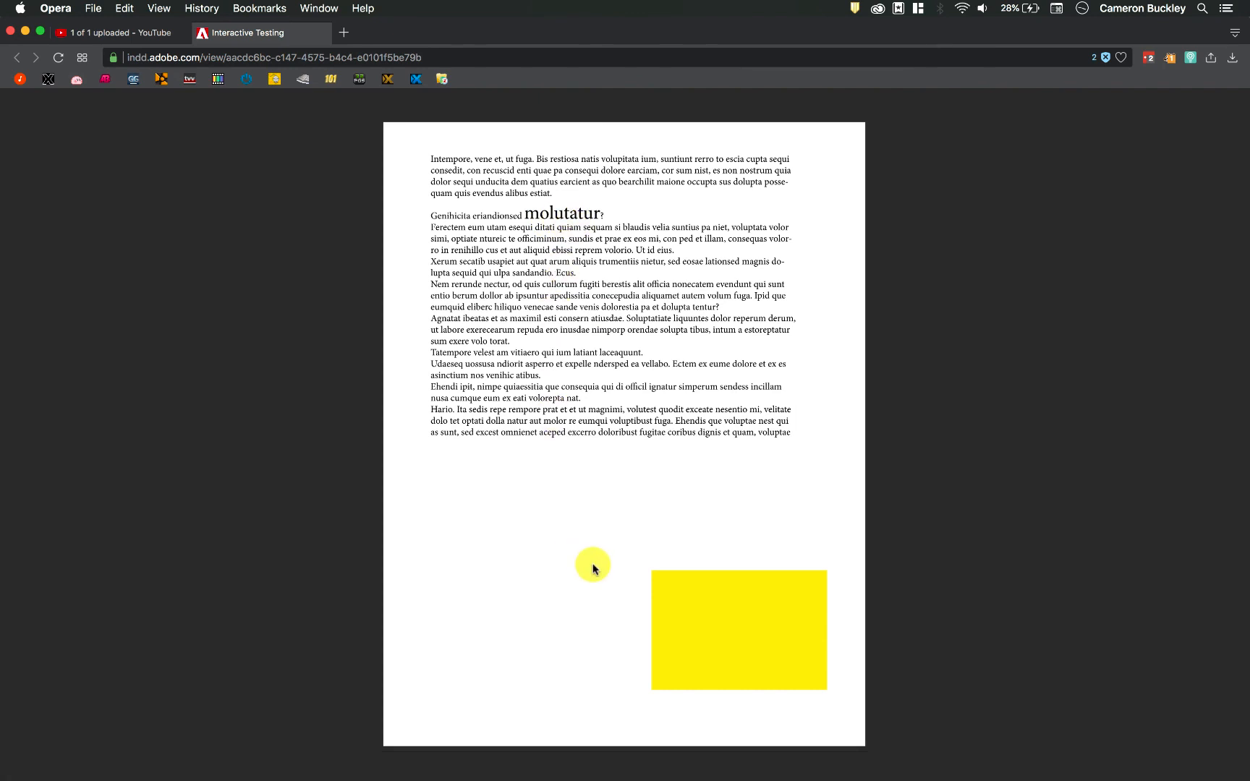
click(638, 610)
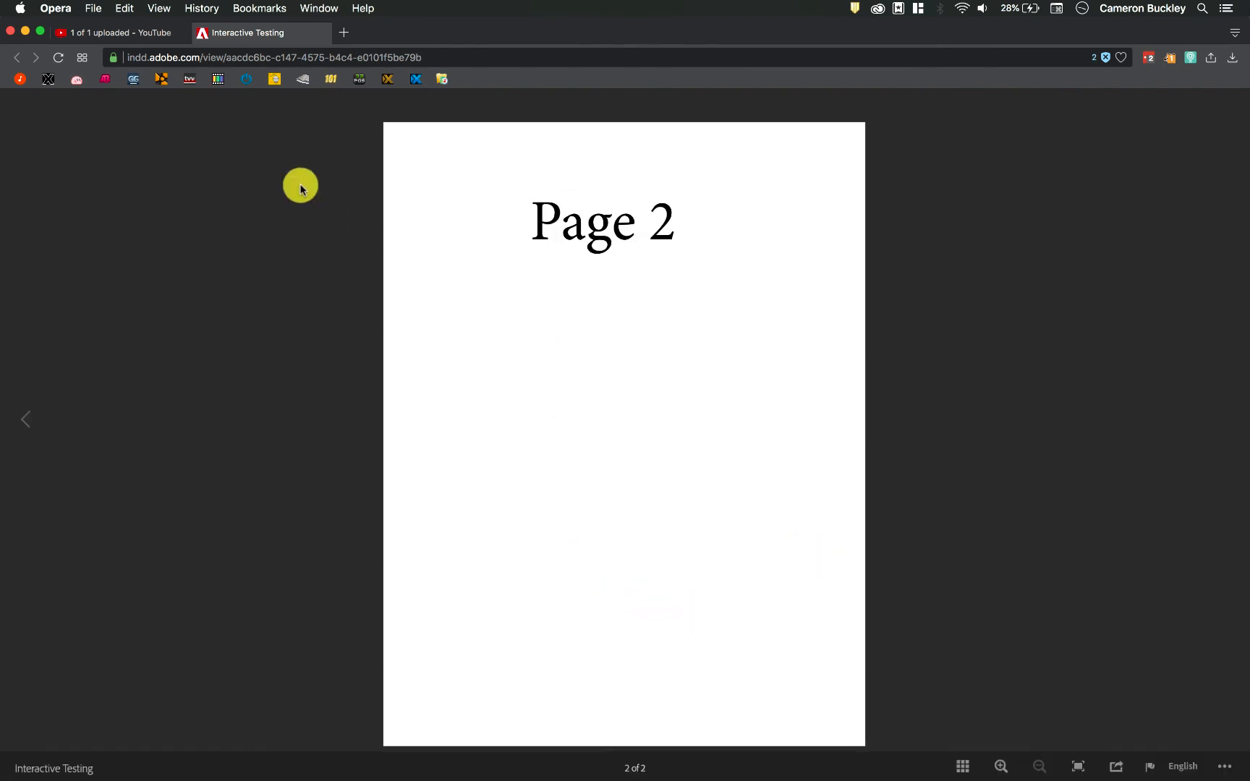